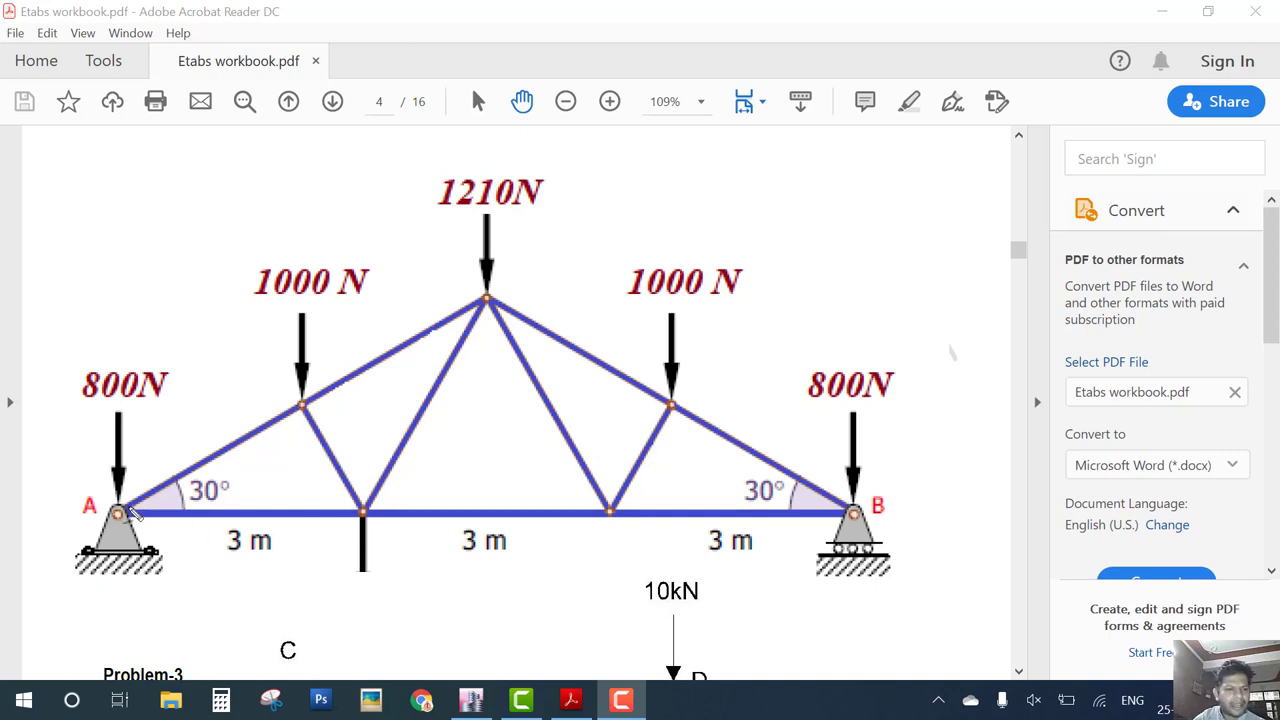
Mark up the truss sketch: left top chord, 30° angle at support A, three 3 m spans
{"action": "mouse_move", "coordinate": [124, 510]}
{"action": "left_mouse_down"}
{"action": "mouse_move", "coordinate": [340, 408]}
{"action": "mouse_move", "coordinate": [486, 302]}
{"action": "left_mouse_up"}
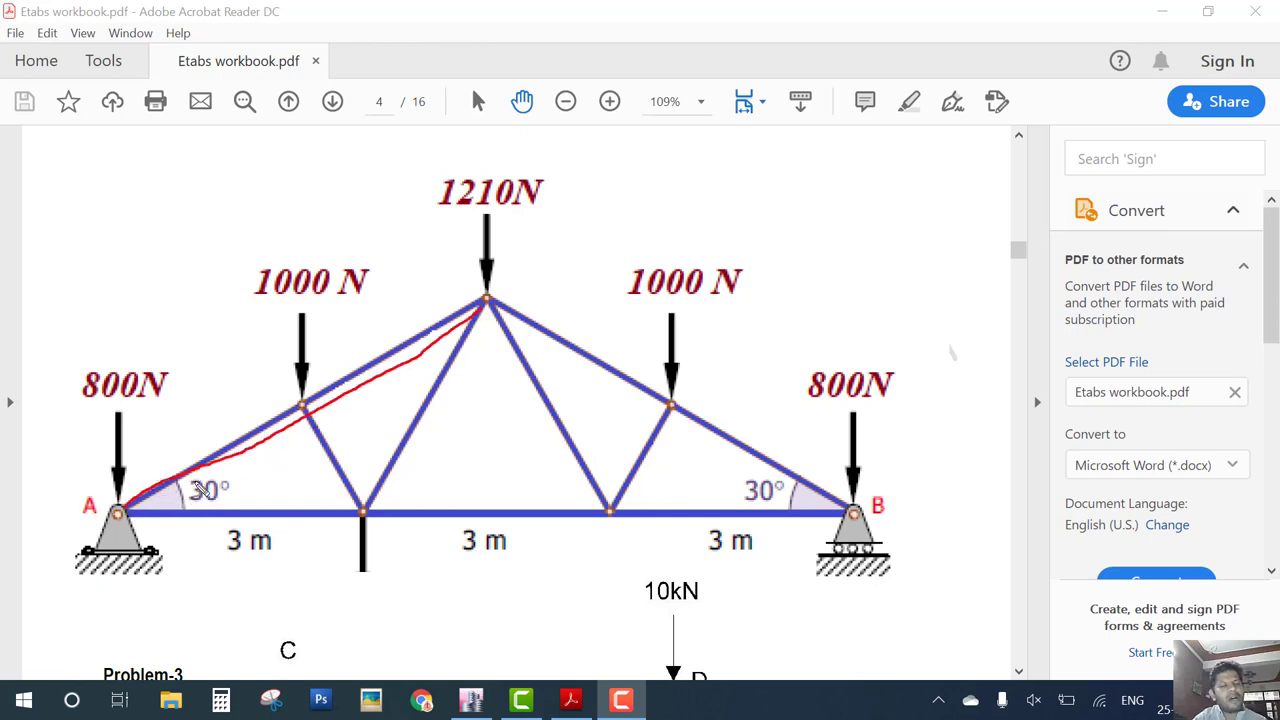
{"action": "mouse_move", "coordinate": [176, 479]}
{"action": "left_mouse_down"}
{"action": "mouse_move", "coordinate": [184, 516]}
{"action": "mouse_move", "coordinate": [119, 522]}
{"action": "mouse_move", "coordinate": [650, 519]}
{"action": "left_mouse_up"}
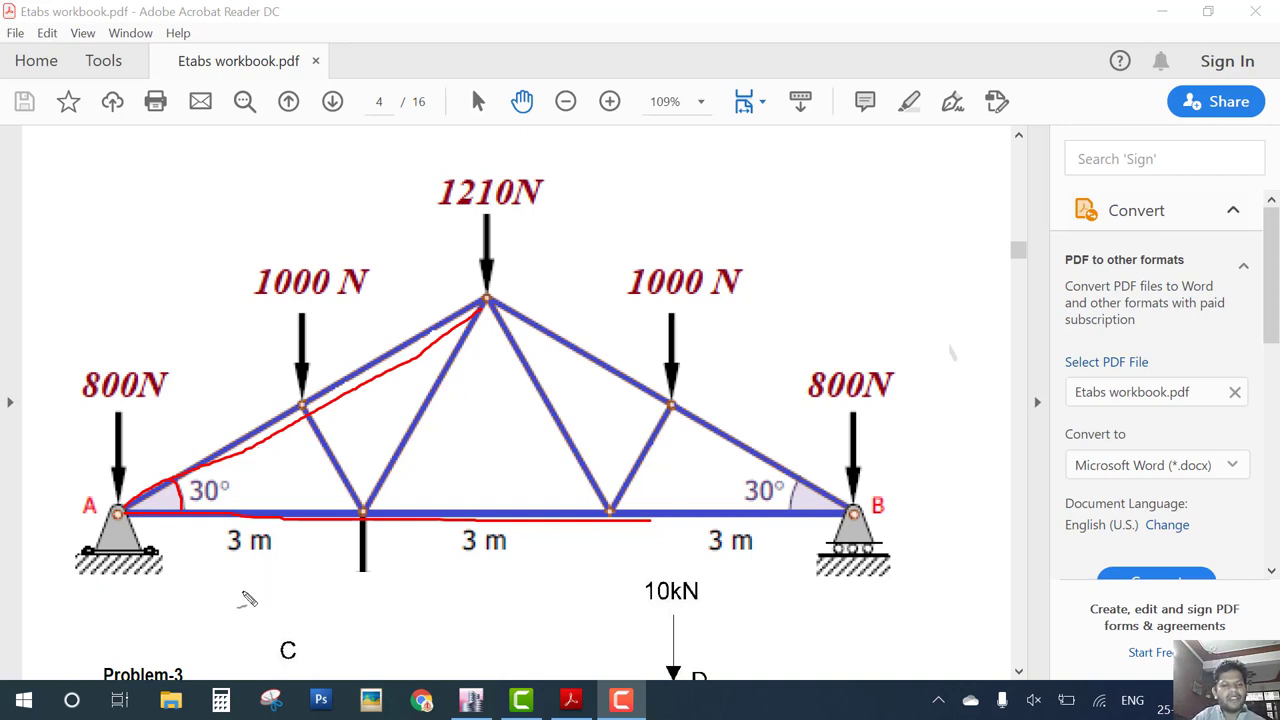
{"action": "mouse_move", "coordinate": [228, 568]}
{"action": "left_mouse_down"}
{"action": "mouse_move", "coordinate": [394, 558]}
{"action": "mouse_move", "coordinate": [557, 559]}
{"action": "left_mouse_up"}
{"action": "left_click_drag", "start_coordinate": [737, 573], "coordinate": [815, 570]}
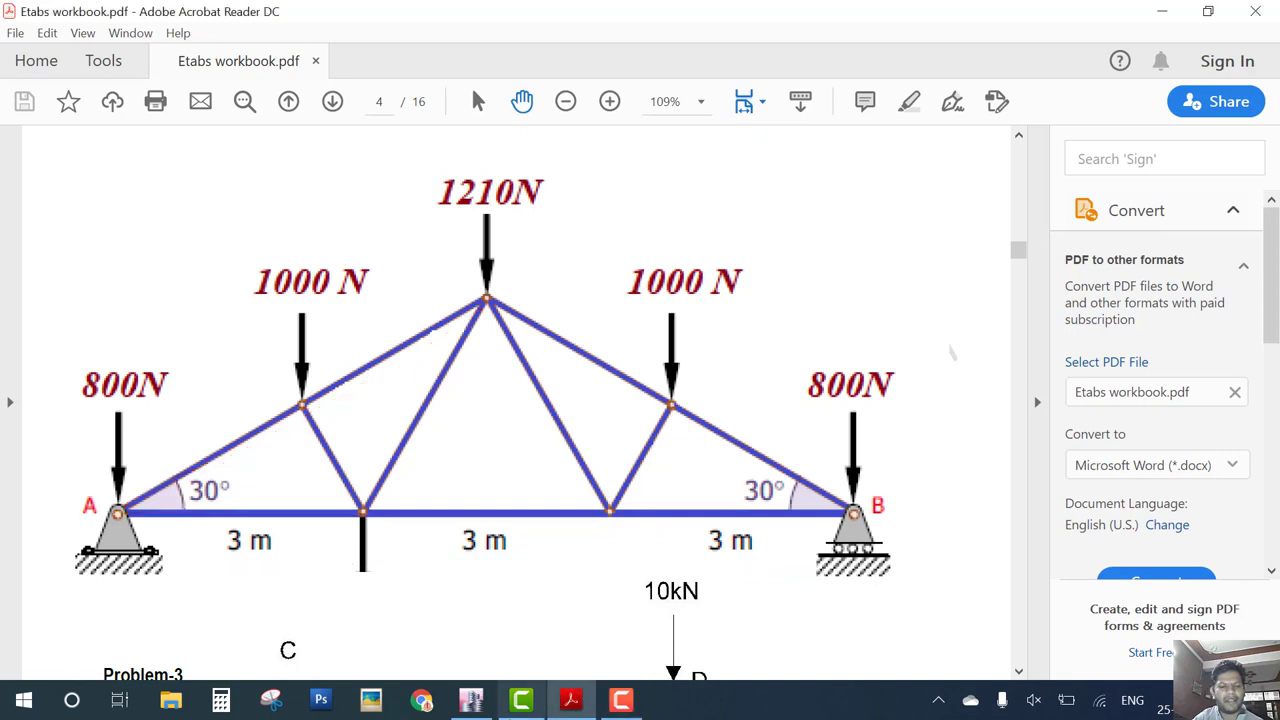
Create a new grid-only ETABS model from built-in settings with 3 m X grid spacing
{"action": "left_click", "coordinate": [471, 700]}
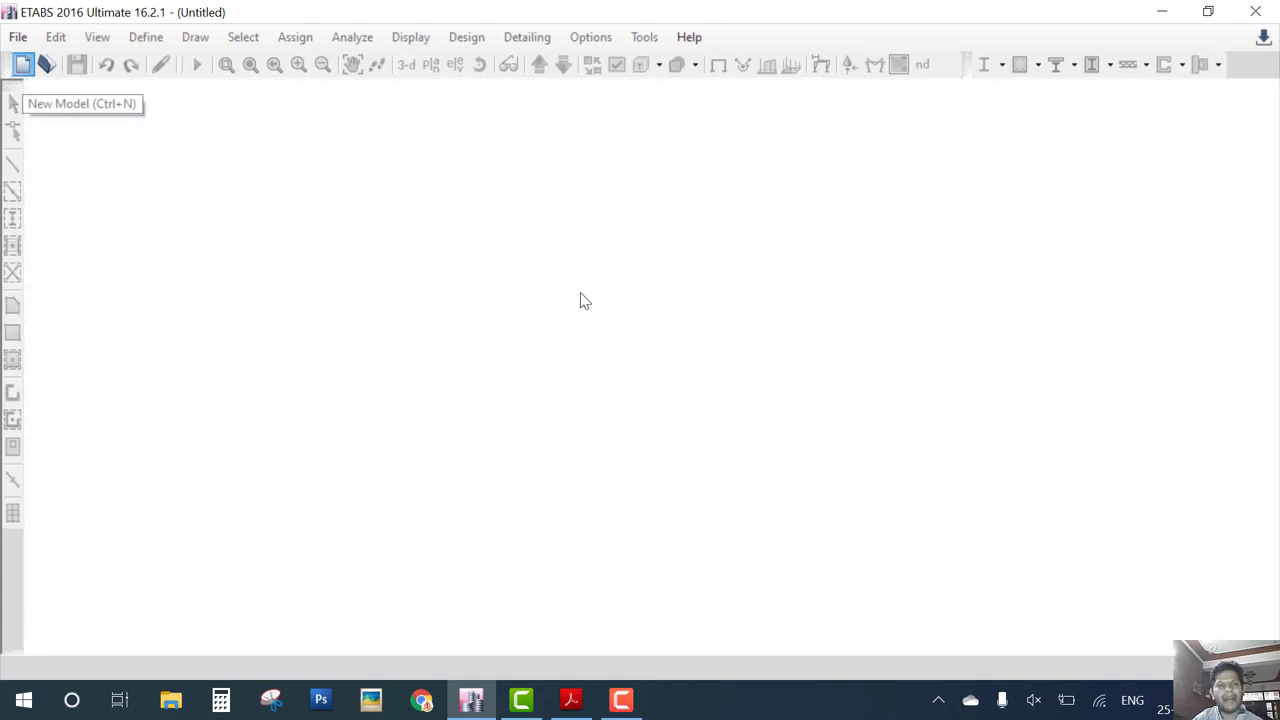
{"action": "key", "text": "ctrl+n"}
{"action": "left_click", "coordinate": [543, 298]}
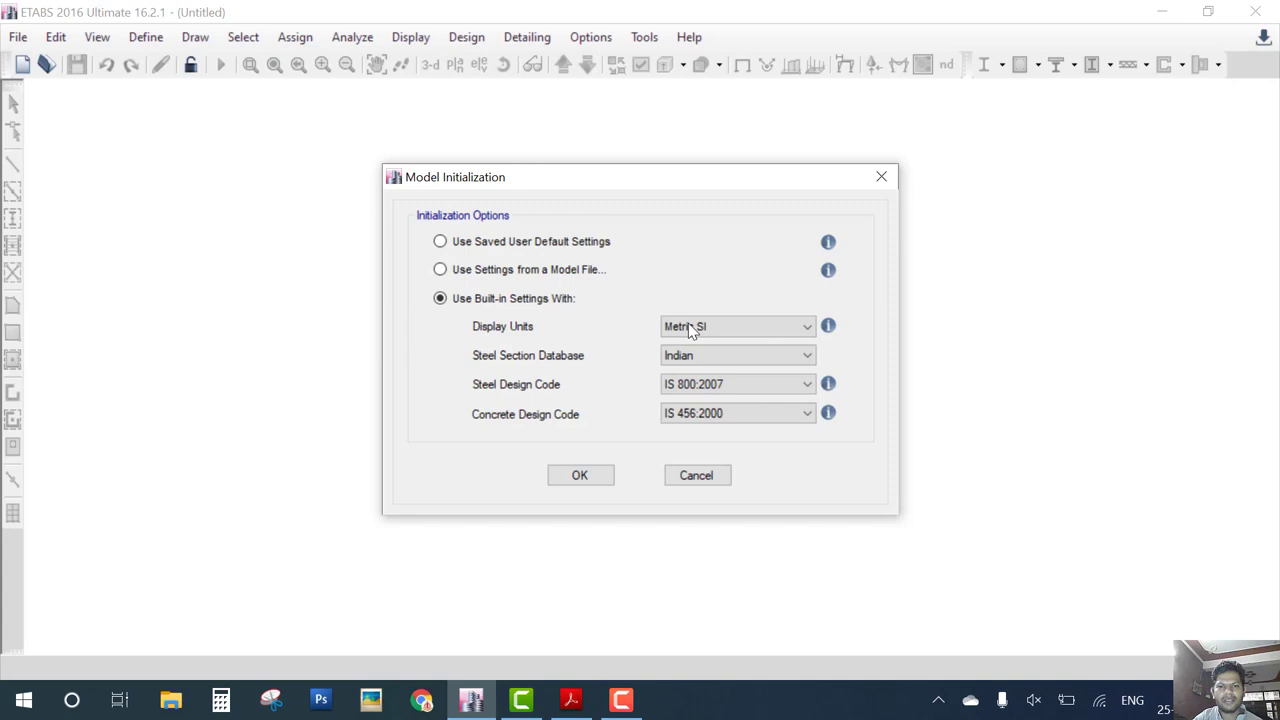
{"action": "left_click", "coordinate": [580, 477]}
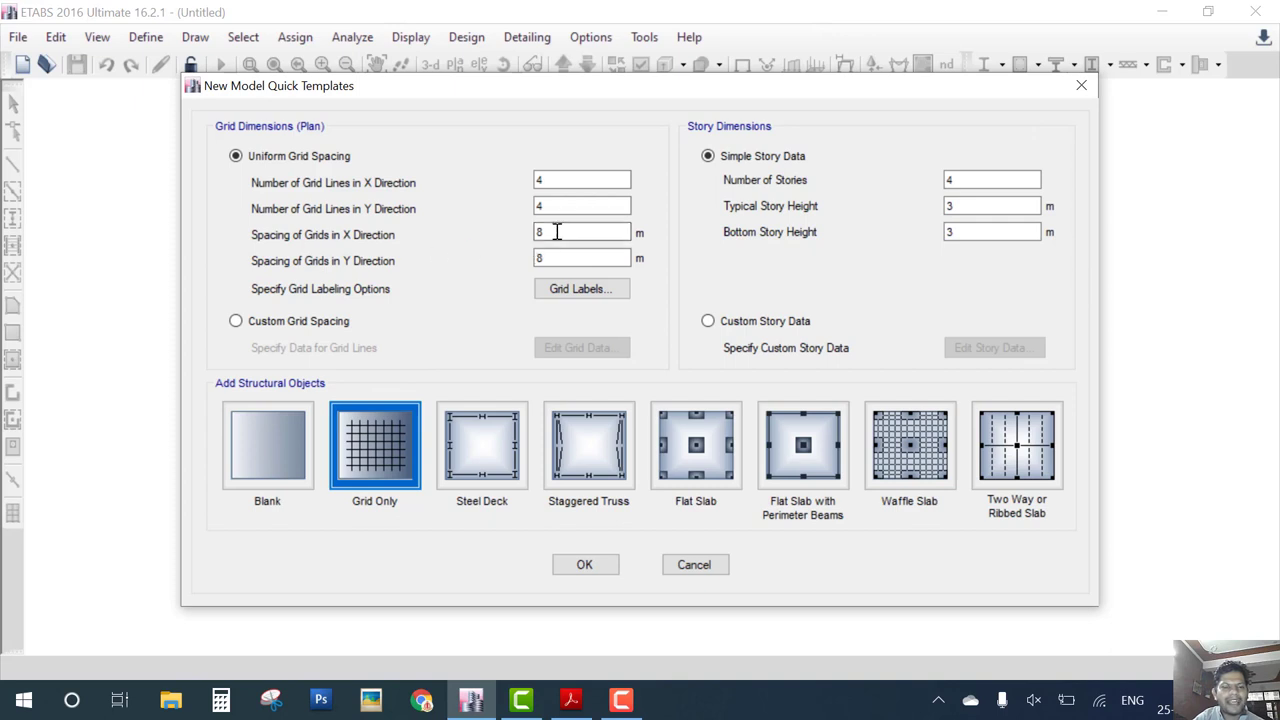
{"action": "double_click", "coordinate": [557, 232]}
{"action": "type", "text": "3"}
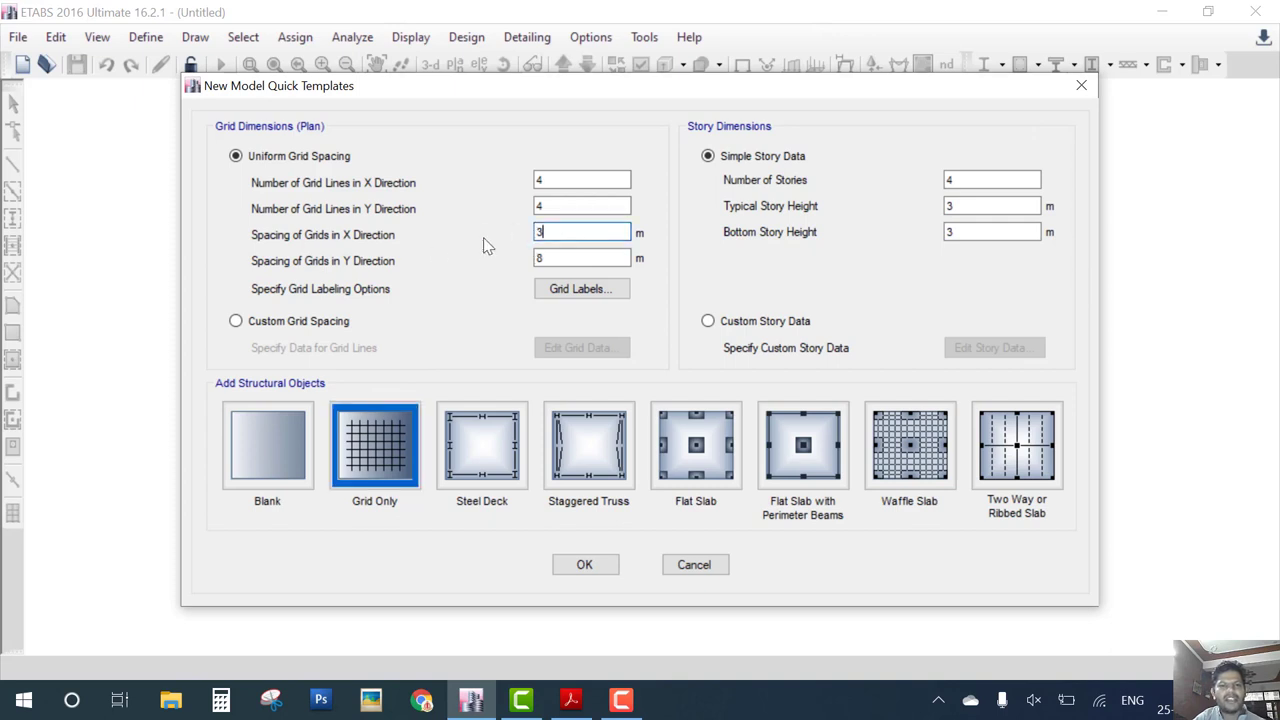
{"action": "left_click", "coordinate": [585, 566]}
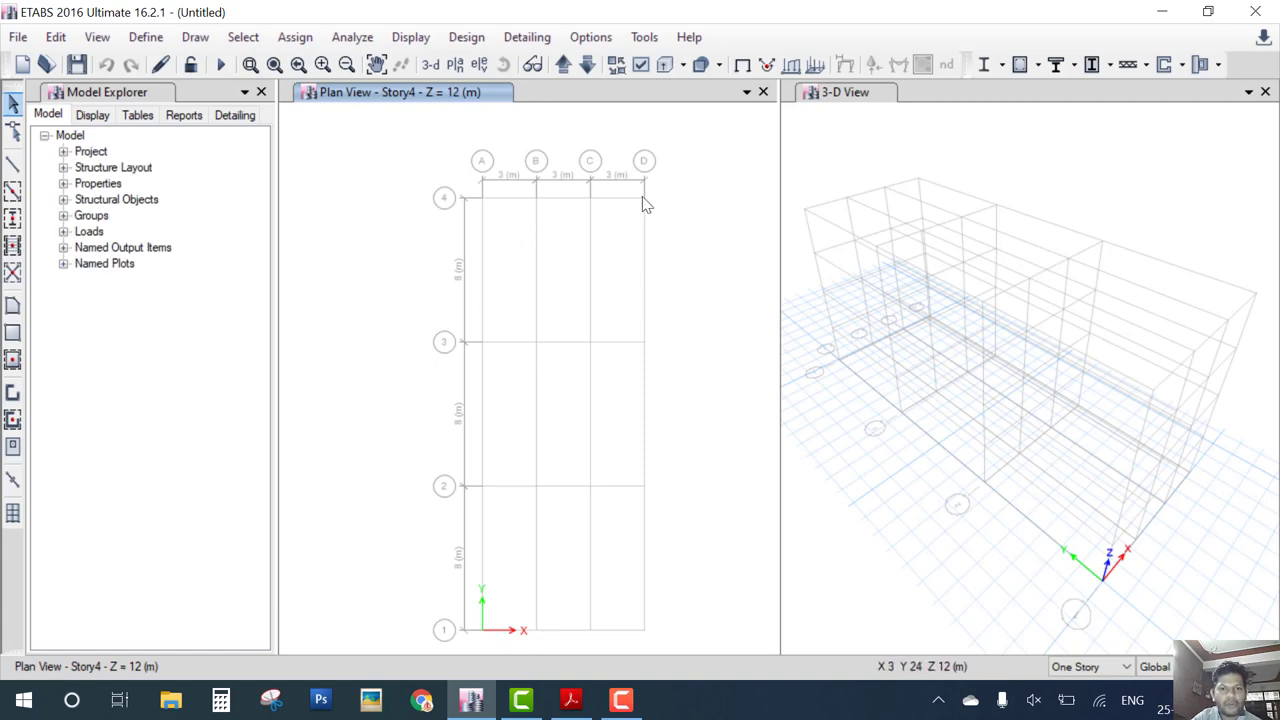
Quick-draw ConcBm beams in bays A-B, B-C and C-D along grid line 4
{"action": "left_click", "coordinate": [13, 196]}
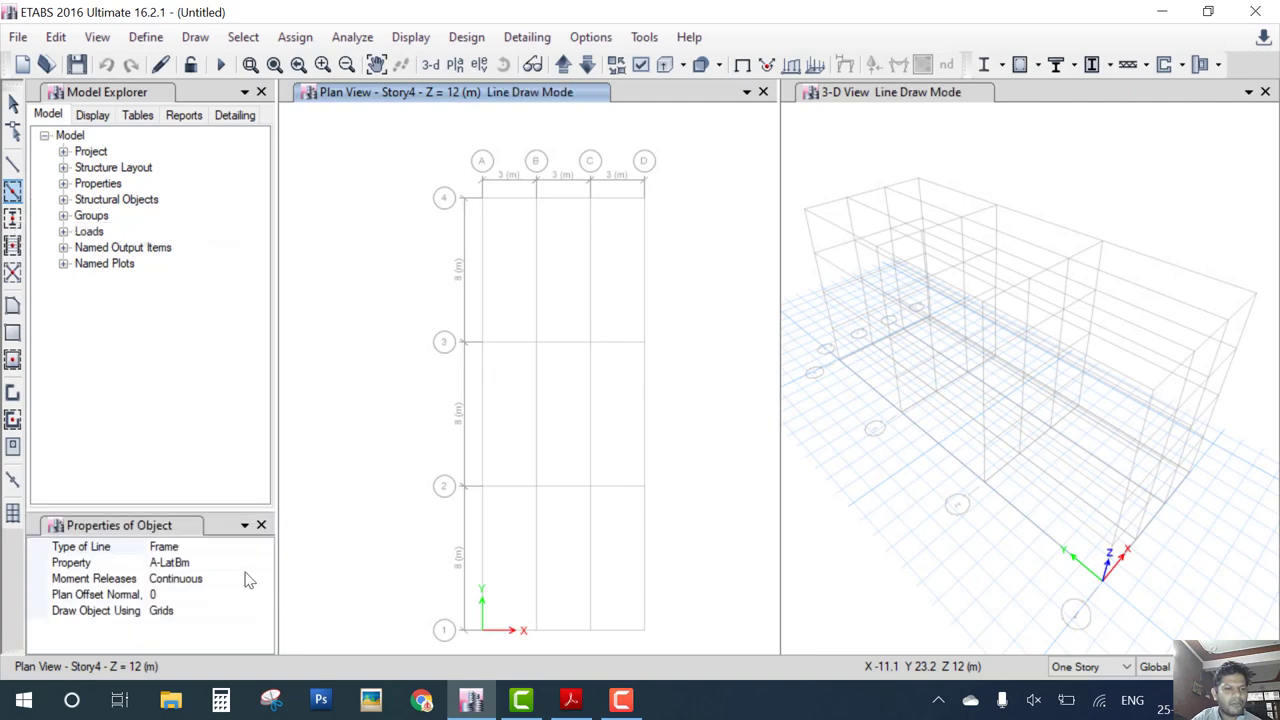
{"action": "left_click", "coordinate": [238, 563]}
{"action": "left_click", "coordinate": [264, 563]}
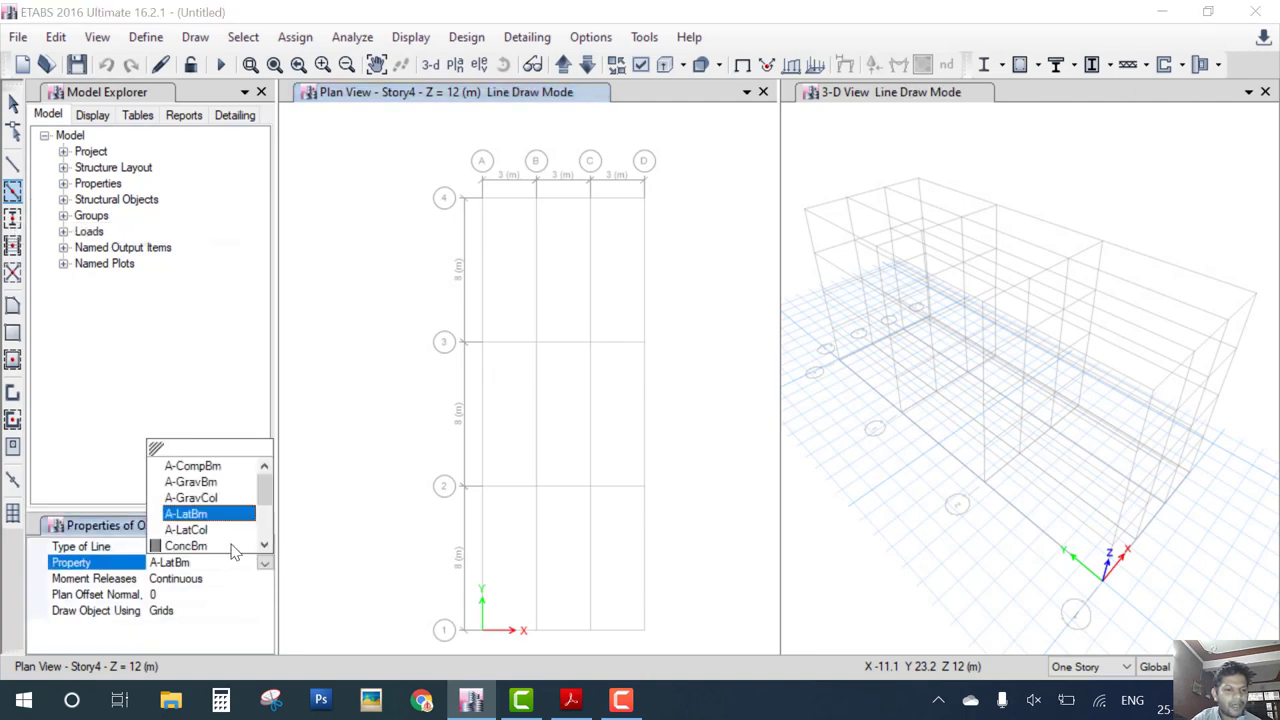
{"action": "left_click", "coordinate": [246, 548]}
{"action": "left_click", "coordinate": [505, 200]}
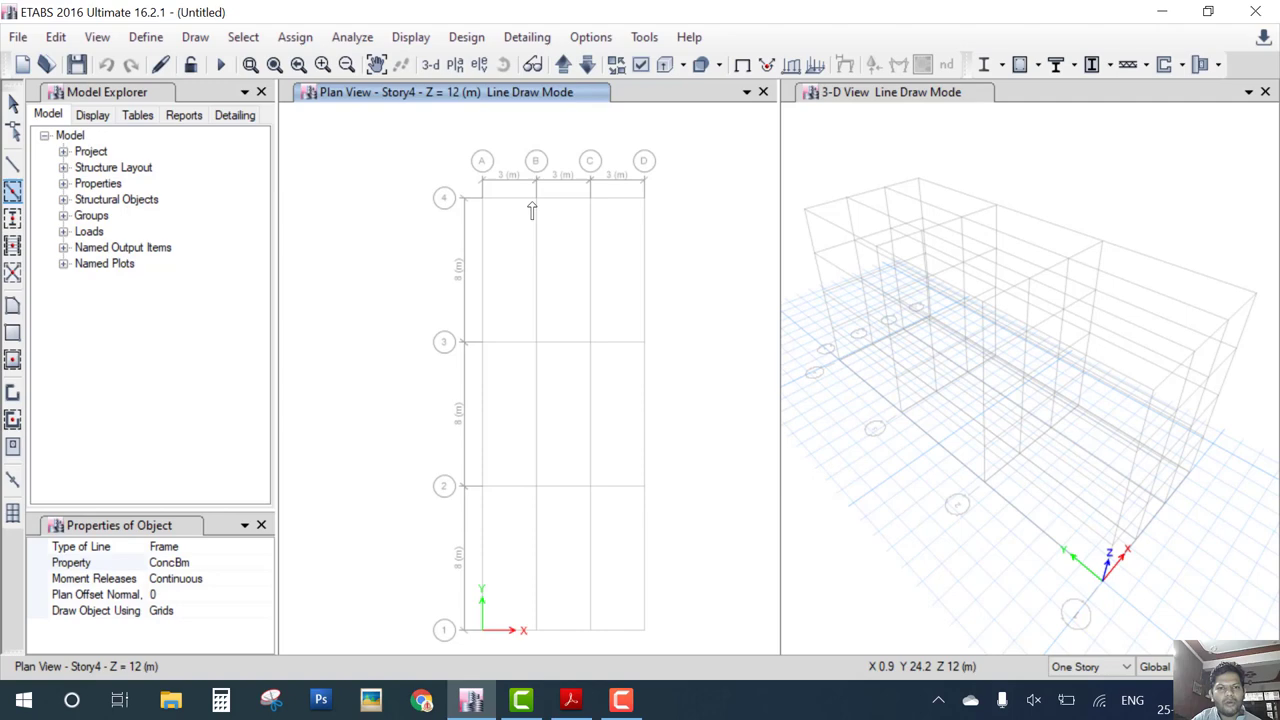
{"action": "left_click", "coordinate": [556, 200]}
{"action": "left_click", "coordinate": [600, 200]}
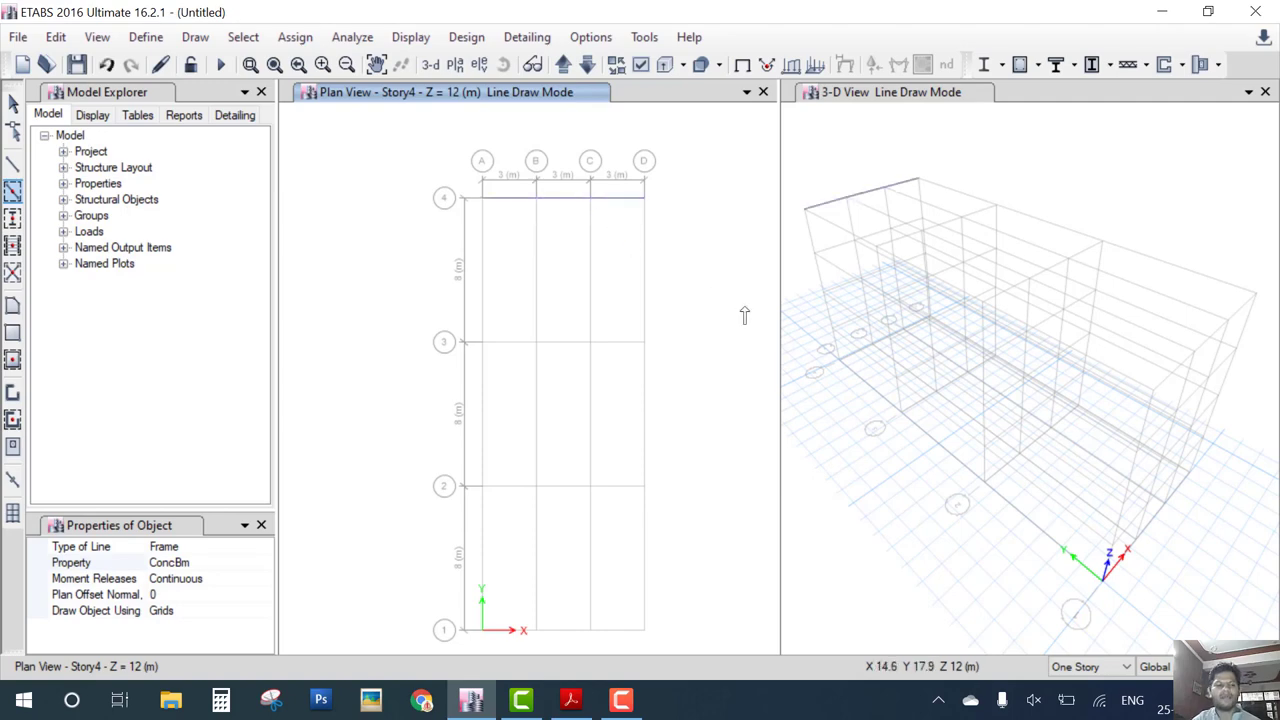
{"action": "key", "text": "Escape"}
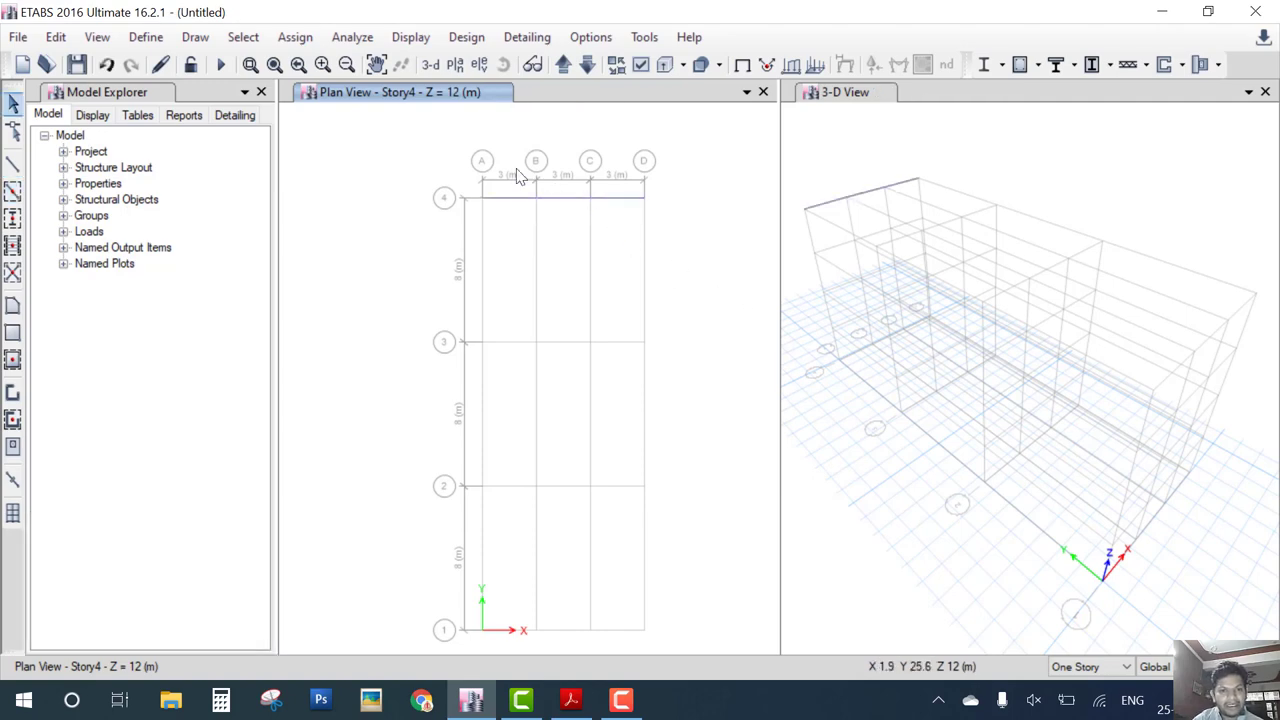
Sketch a sloping rafter rising from corner A/4 on the plan, then clear the marks
{"action": "scroll", "coordinate": [520, 177], "scroll_direction": "up", "scroll_amount": 5}
{"action": "scroll", "coordinate": [546, 214], "scroll_direction": "down", "scroll_amount": 2}
{"action": "middle_click_drag", "start_coordinate": [639, 334], "coordinate": [609, 328]}
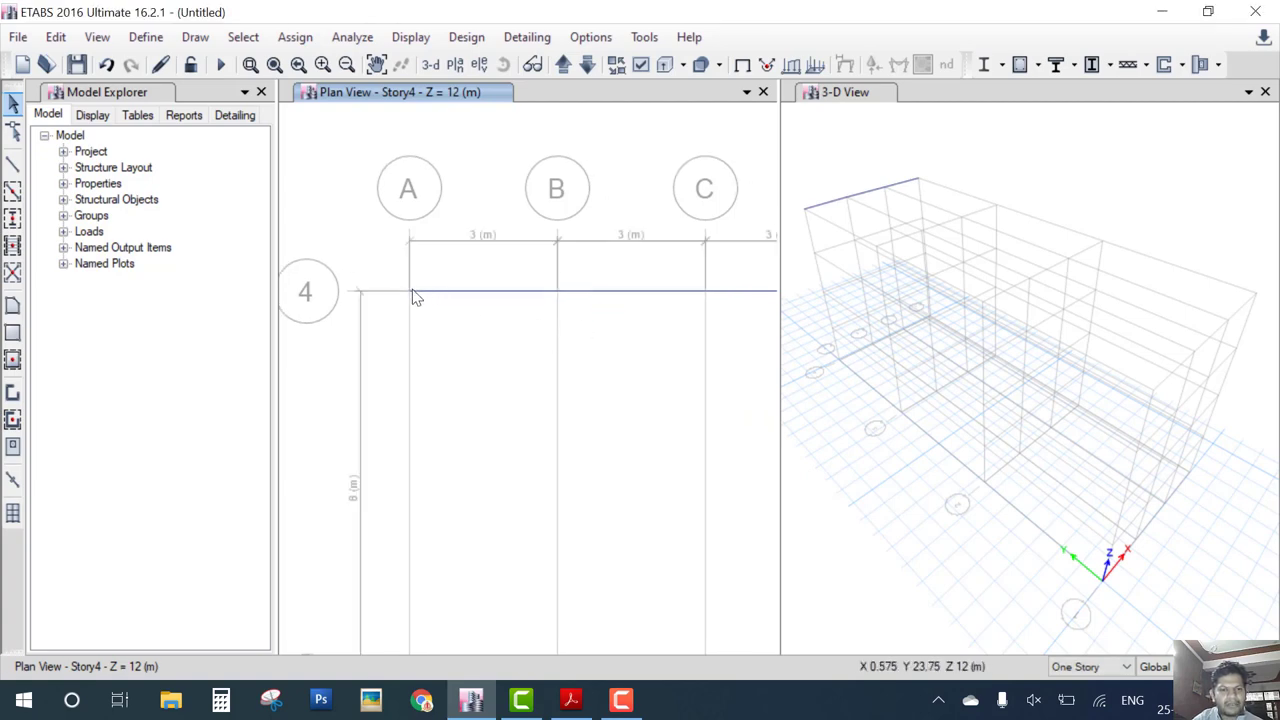
{"action": "left_click_drag", "start_coordinate": [411, 290], "coordinate": [725, 158]}
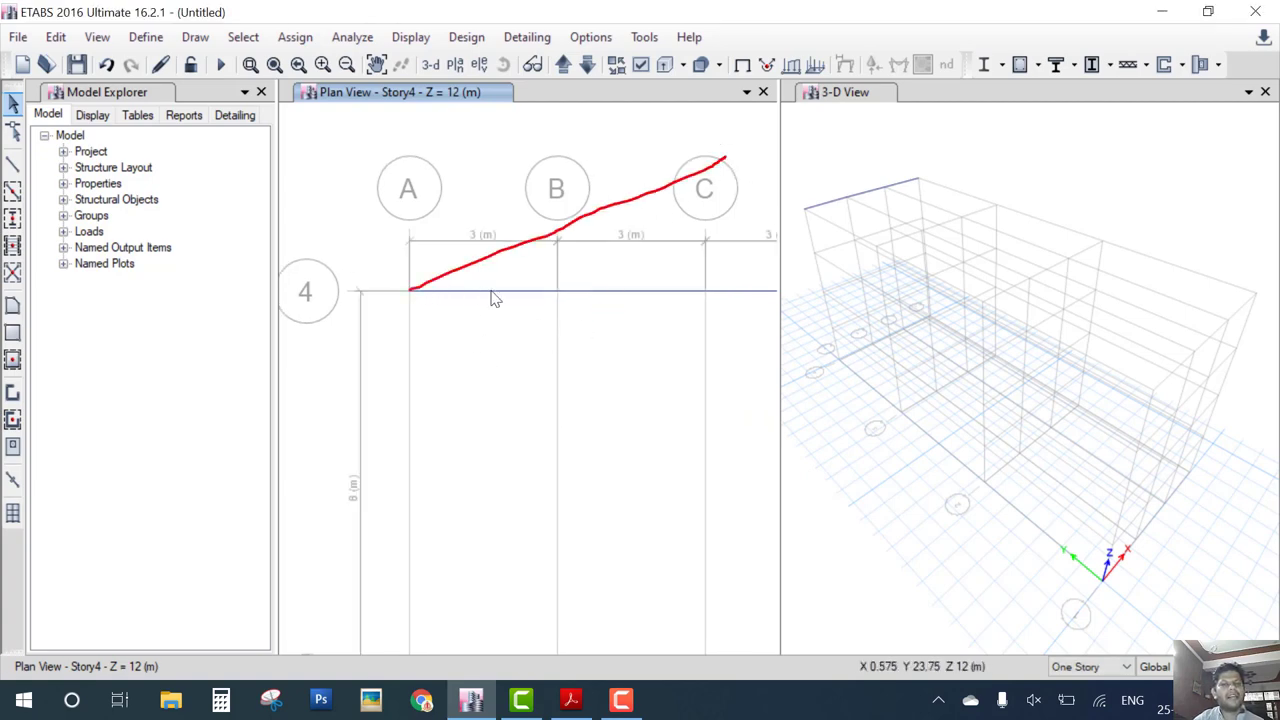
{"action": "mouse_move", "coordinate": [478, 266]}
{"action": "left_mouse_down"}
{"action": "mouse_move", "coordinate": [492, 296]}
{"action": "mouse_move", "coordinate": [534, 286]}
{"action": "left_mouse_up"}
{"action": "key", "text": "Escape"}
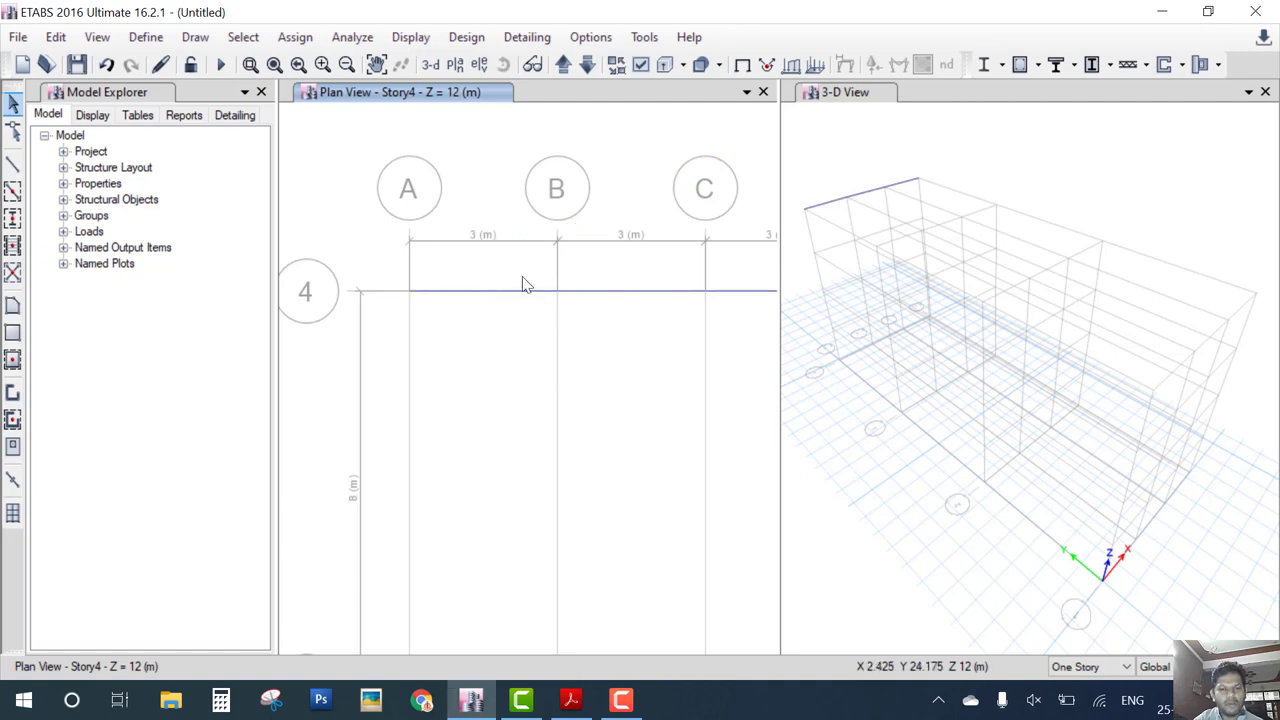
Sketch crossing rafters from A/4 and D/4 with points marked above grids B and D
{"action": "scroll", "coordinate": [520, 283], "scroll_direction": "down", "scroll_amount": 4}
{"action": "scroll", "coordinate": [530, 288], "scroll_direction": "up", "scroll_amount": 2}
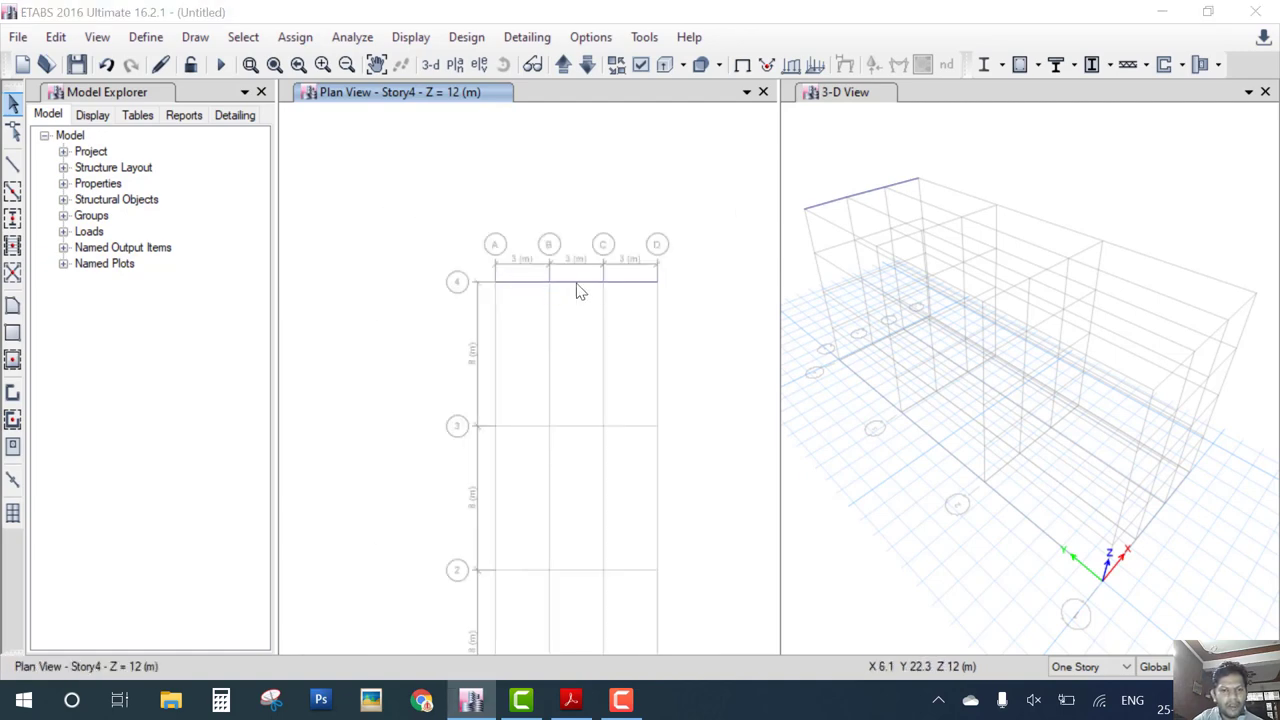
{"action": "left_click_drag", "start_coordinate": [497, 281], "coordinate": [708, 176]}
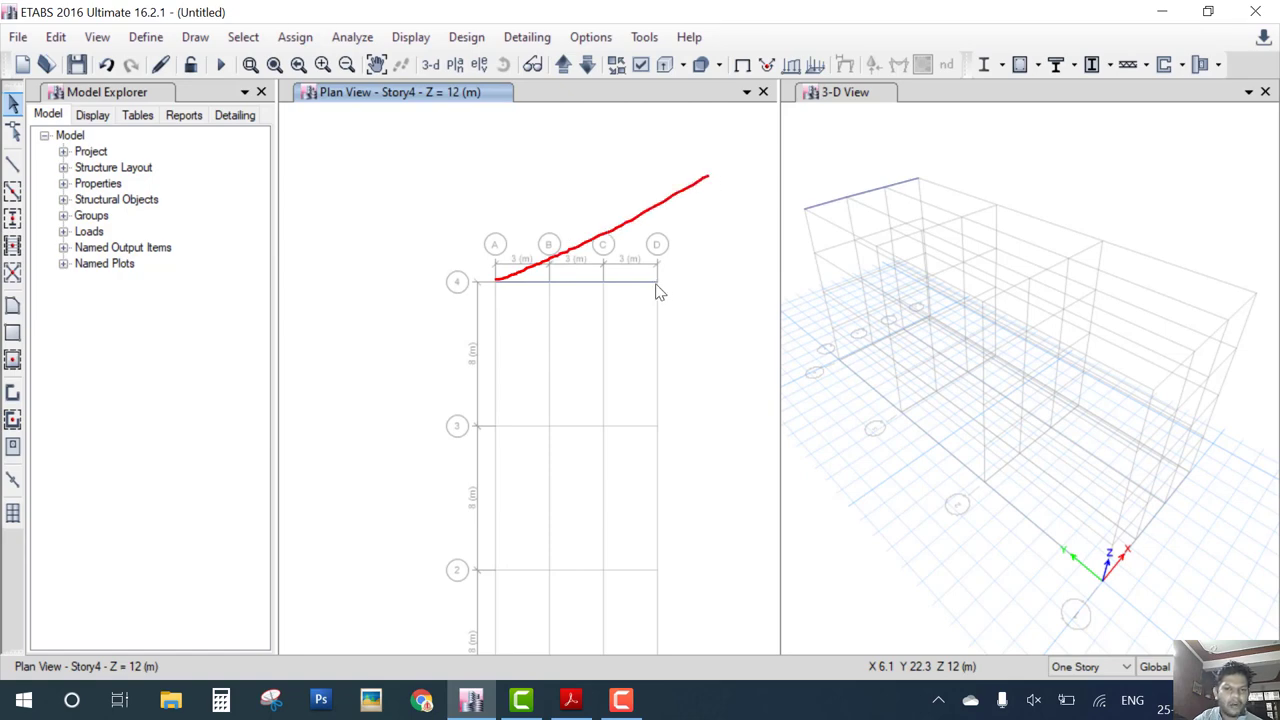
{"action": "left_click_drag", "start_coordinate": [656, 282], "coordinate": [505, 185]}
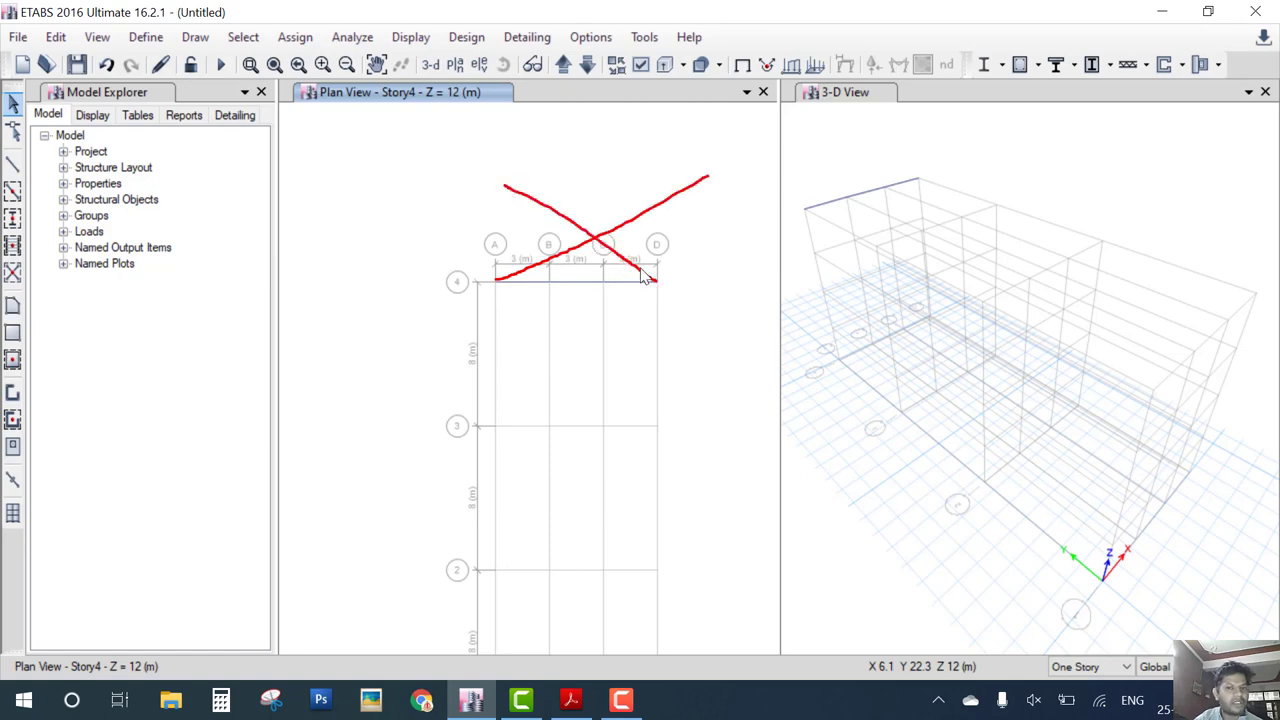
{"action": "left_click_drag", "start_coordinate": [641, 266], "coordinate": [687, 281]}
{"action": "left_click_drag", "start_coordinate": [648, 325], "coordinate": [632, 290]}
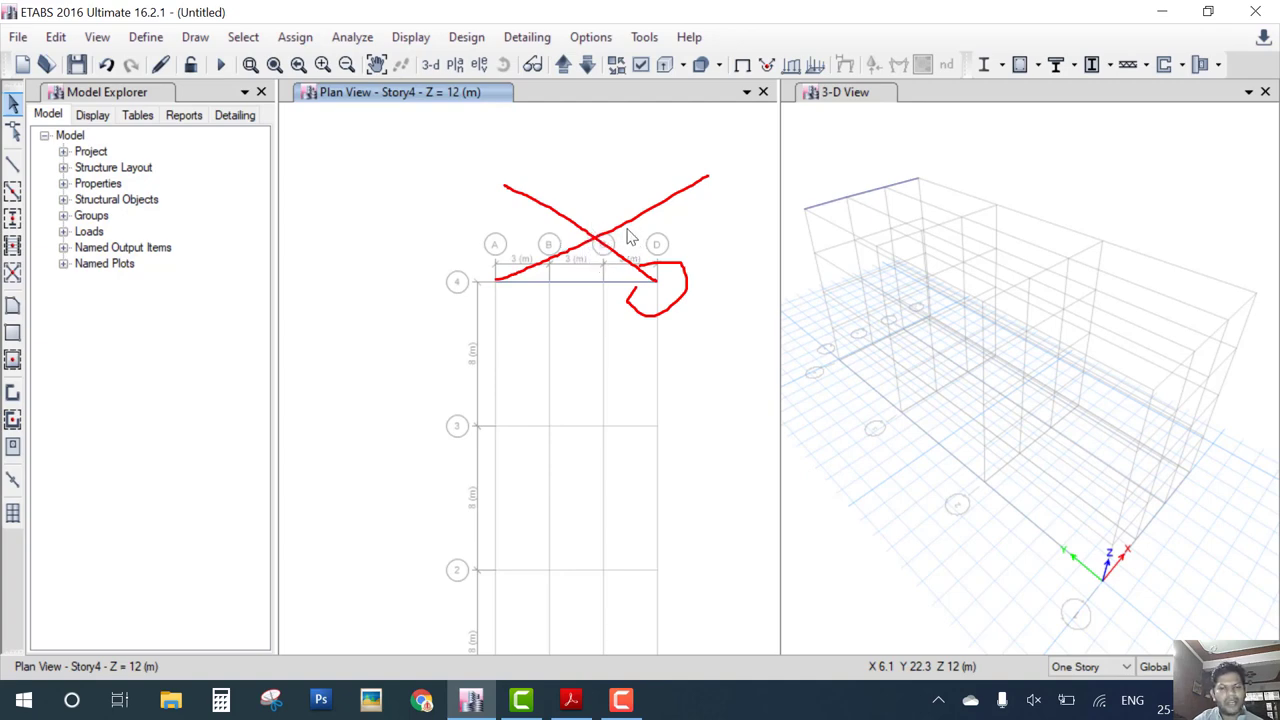
{"action": "mouse_move", "coordinate": [654, 198]}
{"action": "left_mouse_down"}
{"action": "mouse_move", "coordinate": [648, 228]}
{"action": "mouse_move", "coordinate": [678, 228]}
{"action": "mouse_move", "coordinate": [666, 200]}
{"action": "left_mouse_up"}
{"action": "left_click_drag", "start_coordinate": [566, 193], "coordinate": [556, 230]}
{"action": "left_click_drag", "start_coordinate": [546, 206], "coordinate": [572, 222]}
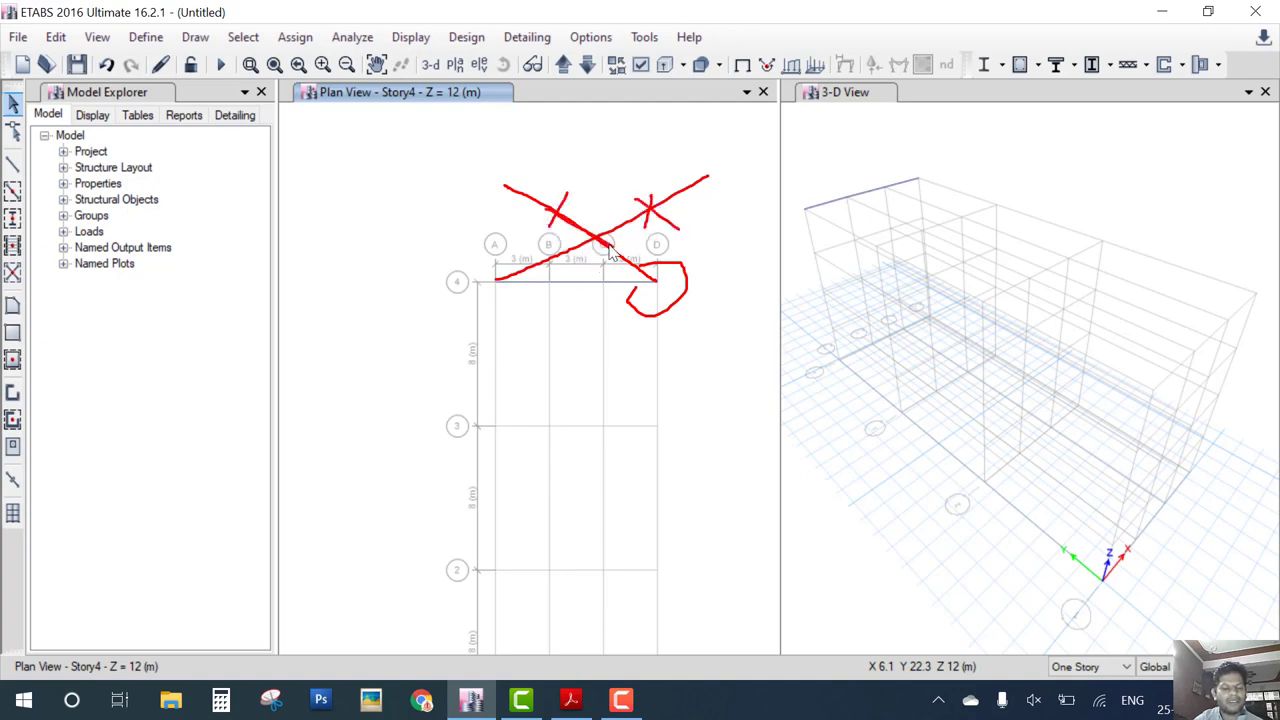
{"action": "key", "text": "Escape"}
Start drawing beam/brace lines with Drawing Control Type set to Fixed Length and Angle
{"action": "left_click", "coordinate": [494, 281]}
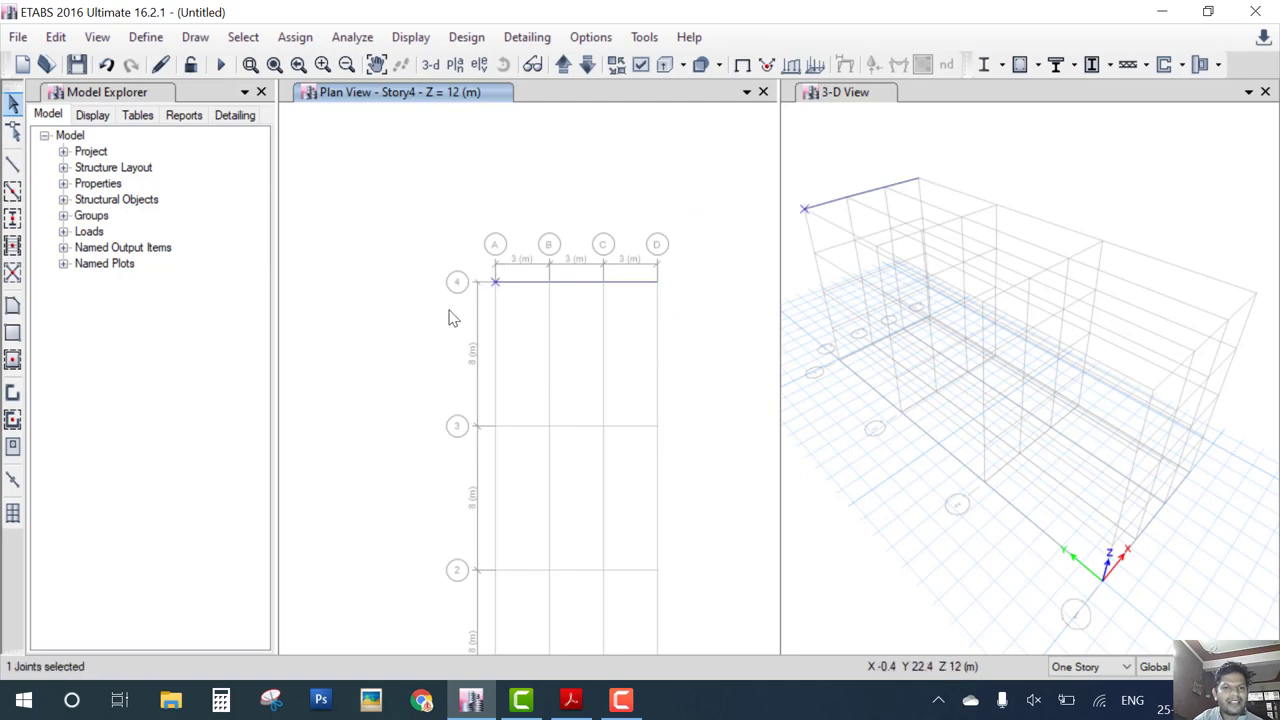
{"action": "left_click", "coordinate": [195, 37]}
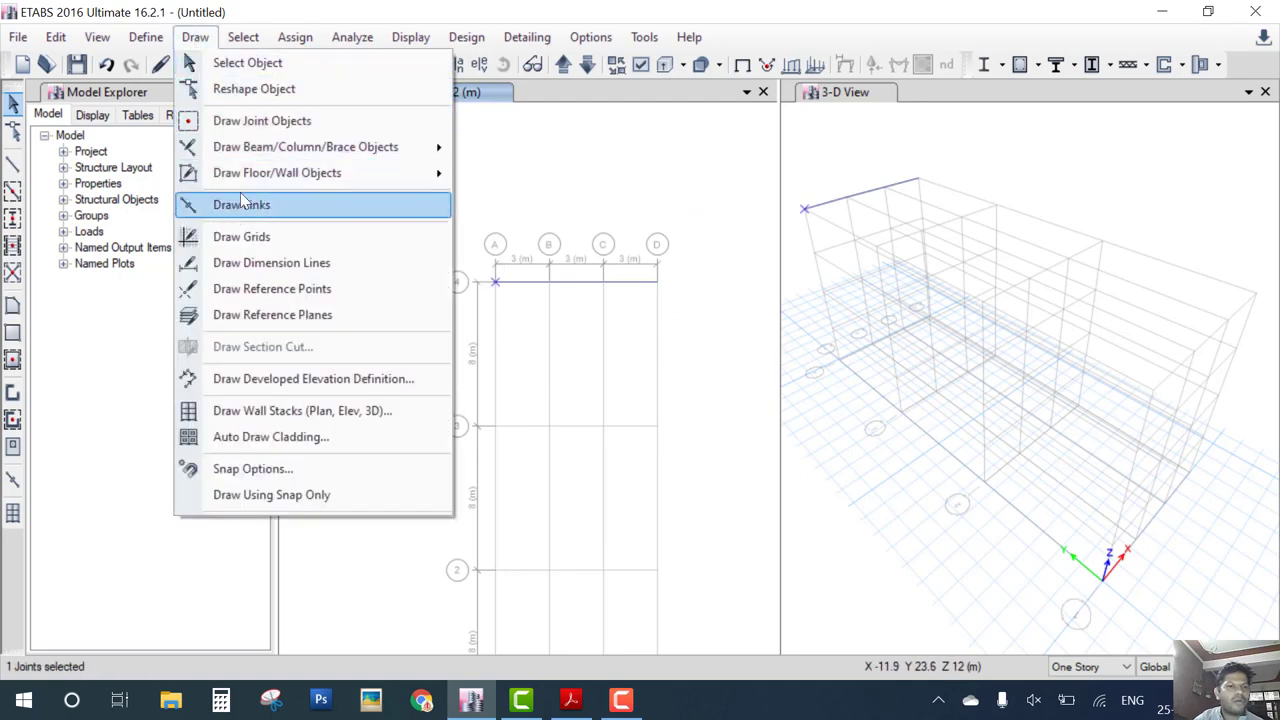
{"action": "mouse_move", "coordinate": [338, 158]}
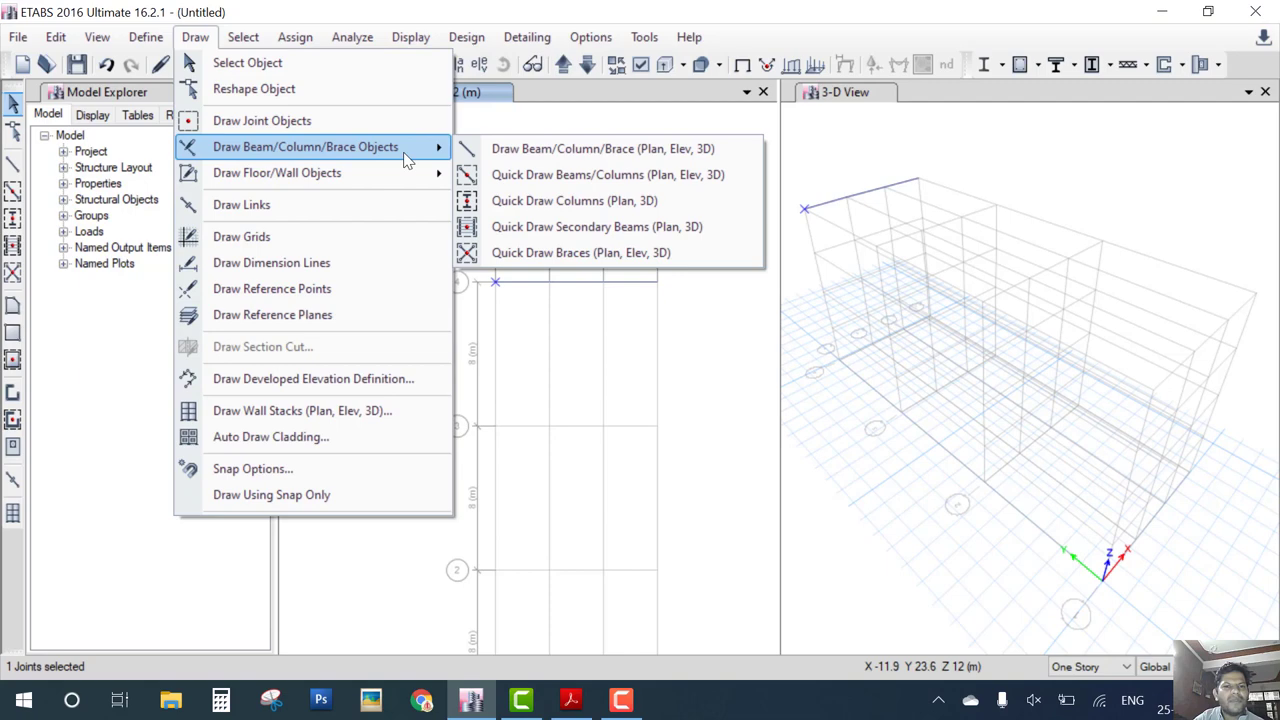
{"action": "left_click", "coordinate": [609, 160]}
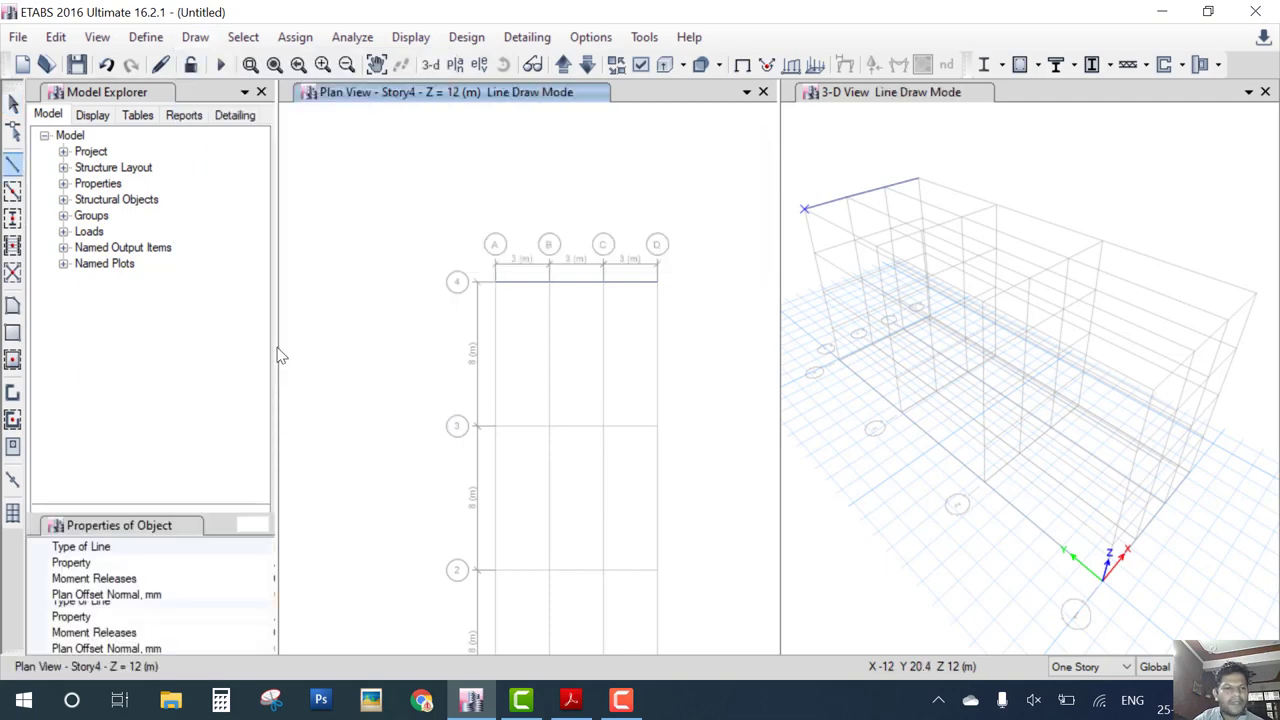
{"action": "left_click", "coordinate": [260, 584]}
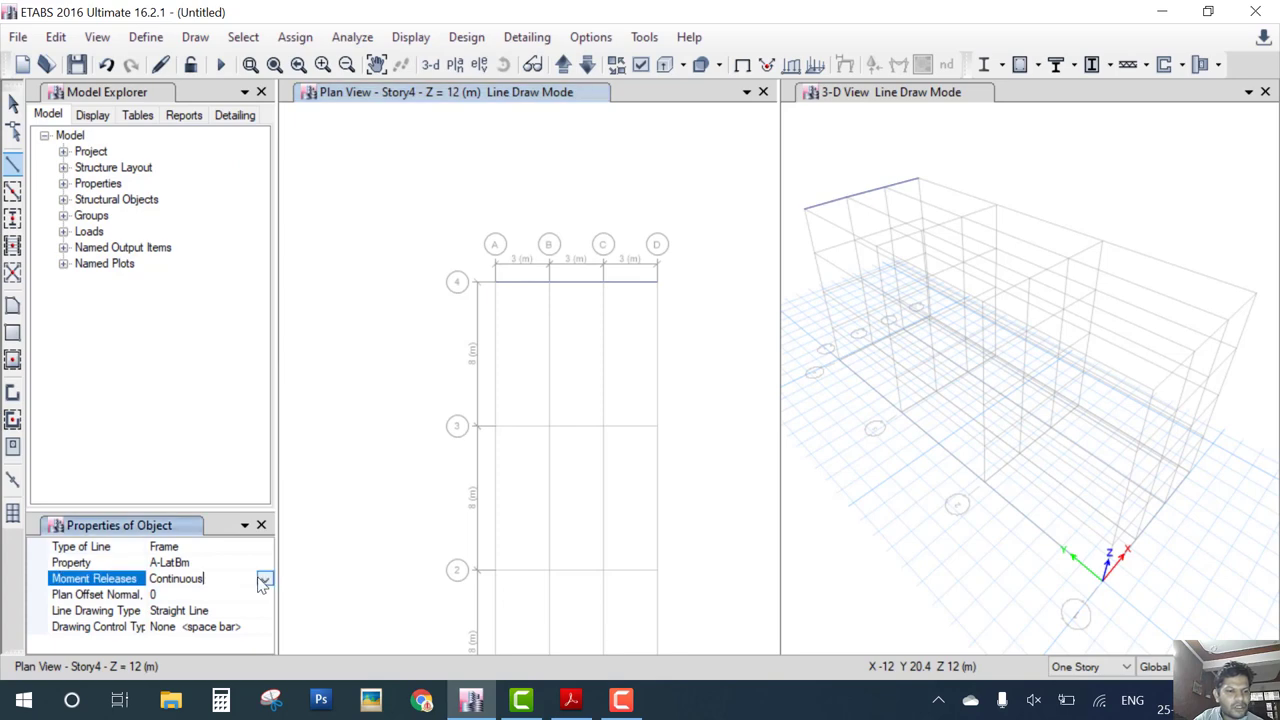
{"action": "left_click", "coordinate": [264, 611]}
{"action": "left_click", "coordinate": [264, 626]}
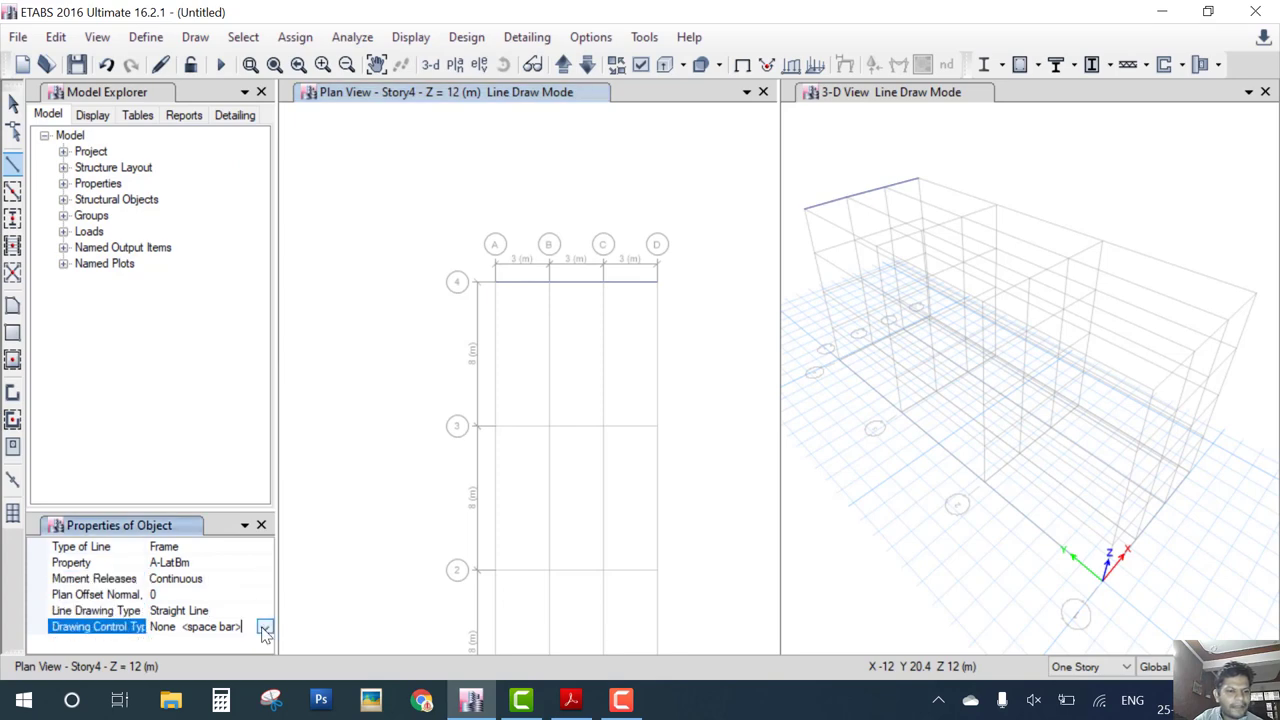
{"action": "left_click", "coordinate": [265, 627]}
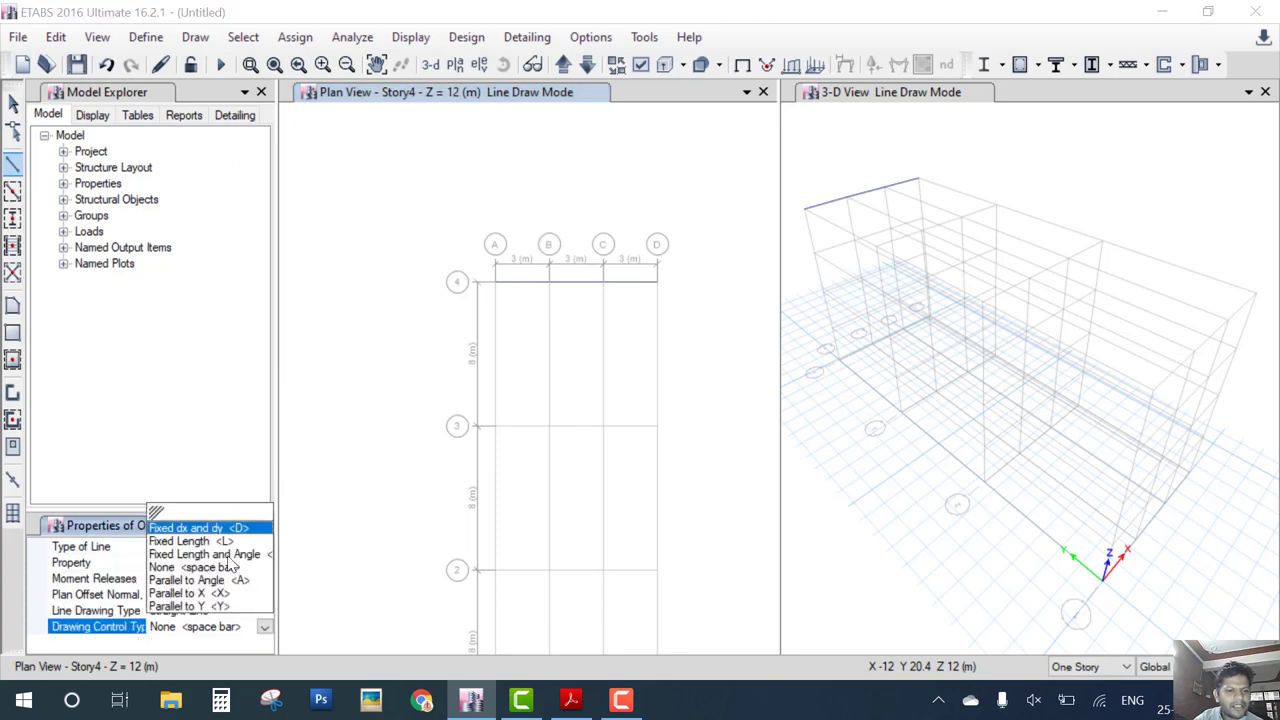
{"action": "left_click", "coordinate": [228, 555]}
Draw a 10000-long rafter at a fixed 30° angle from grid point A4
{"action": "scroll", "coordinate": [195, 645], "scroll_direction": "down", "scroll_amount": 1}
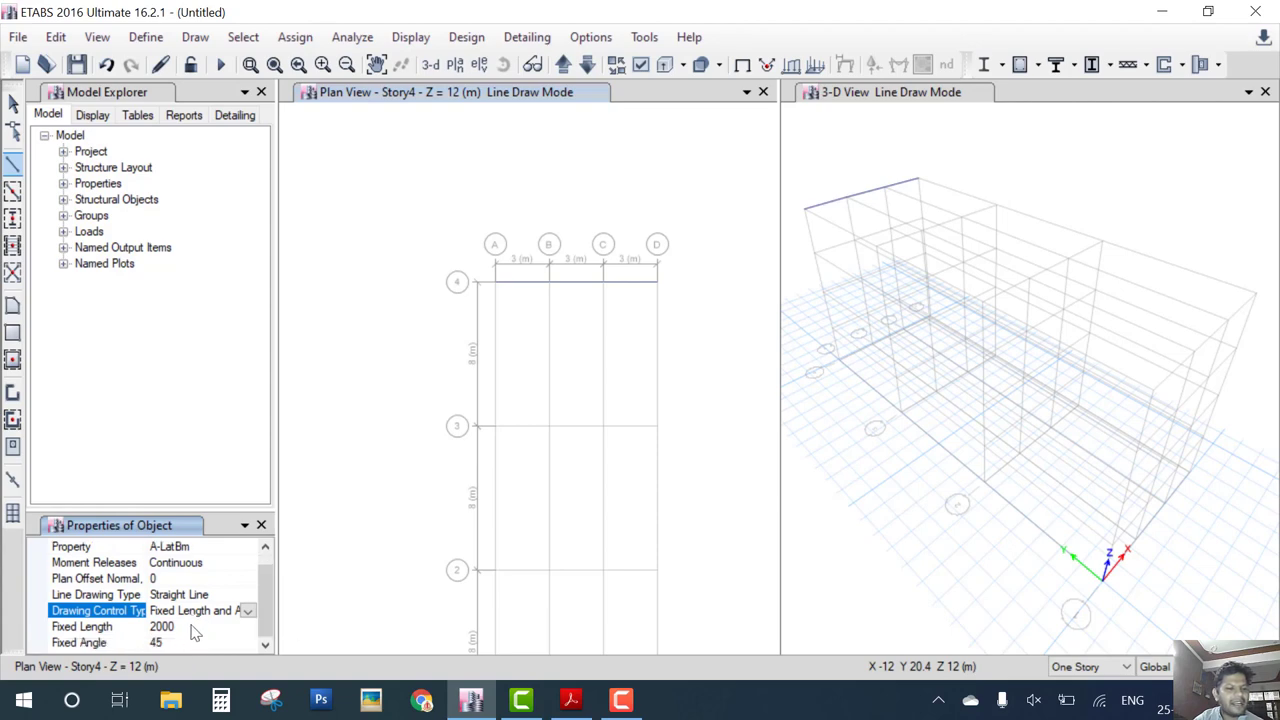
{"action": "left_click", "coordinate": [190, 630]}
{"action": "left_click", "coordinate": [155, 627]}
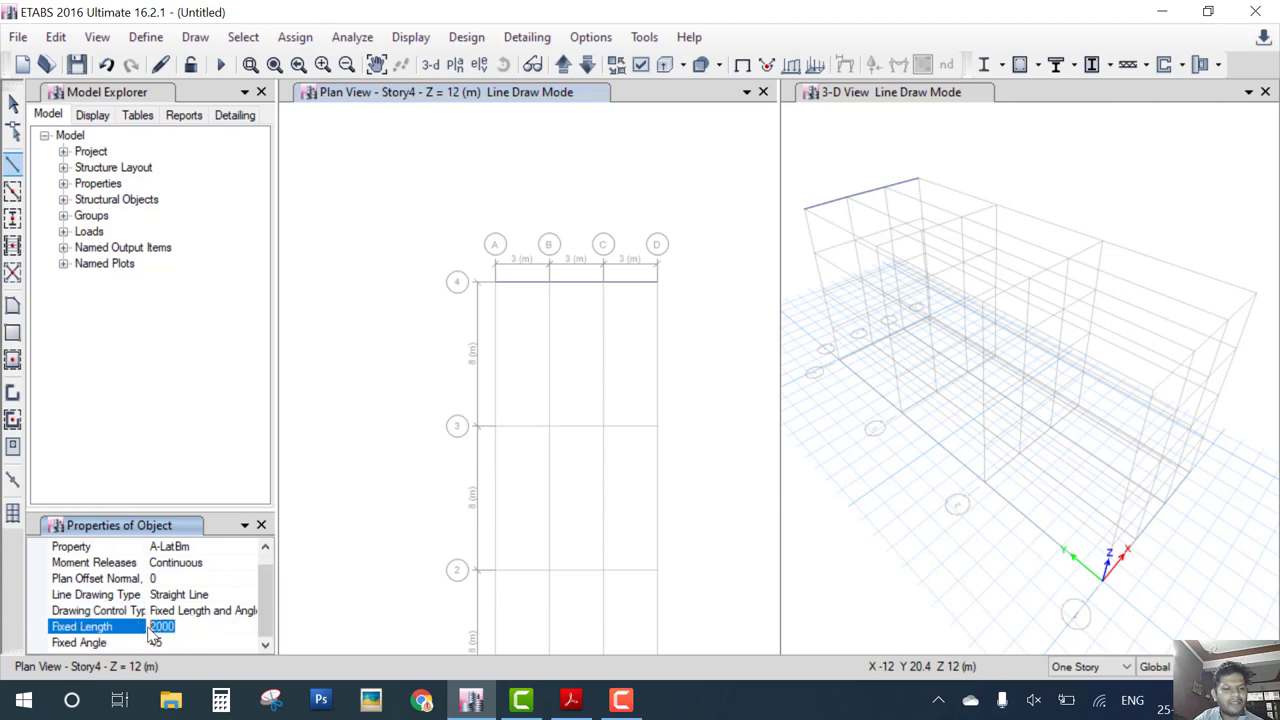
{"action": "type", "text": "1000"}
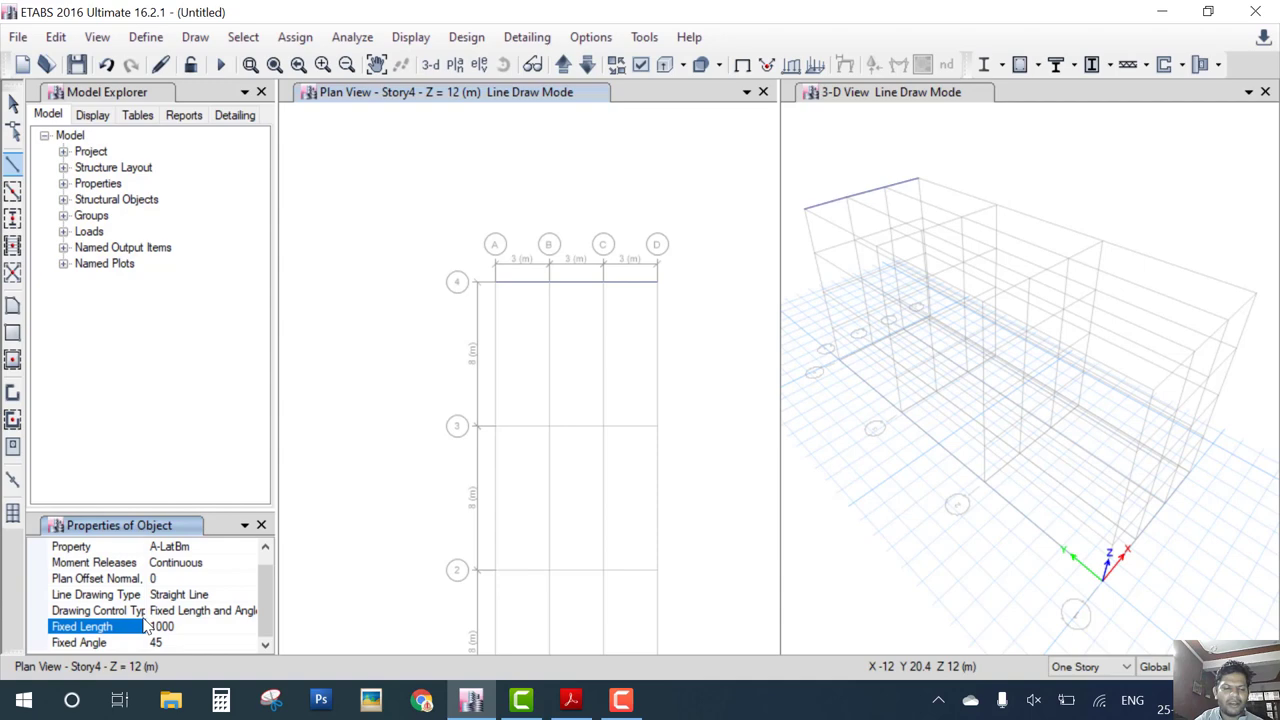
{"action": "type", "text": "0"}
{"action": "left_click", "coordinate": [185, 645]}
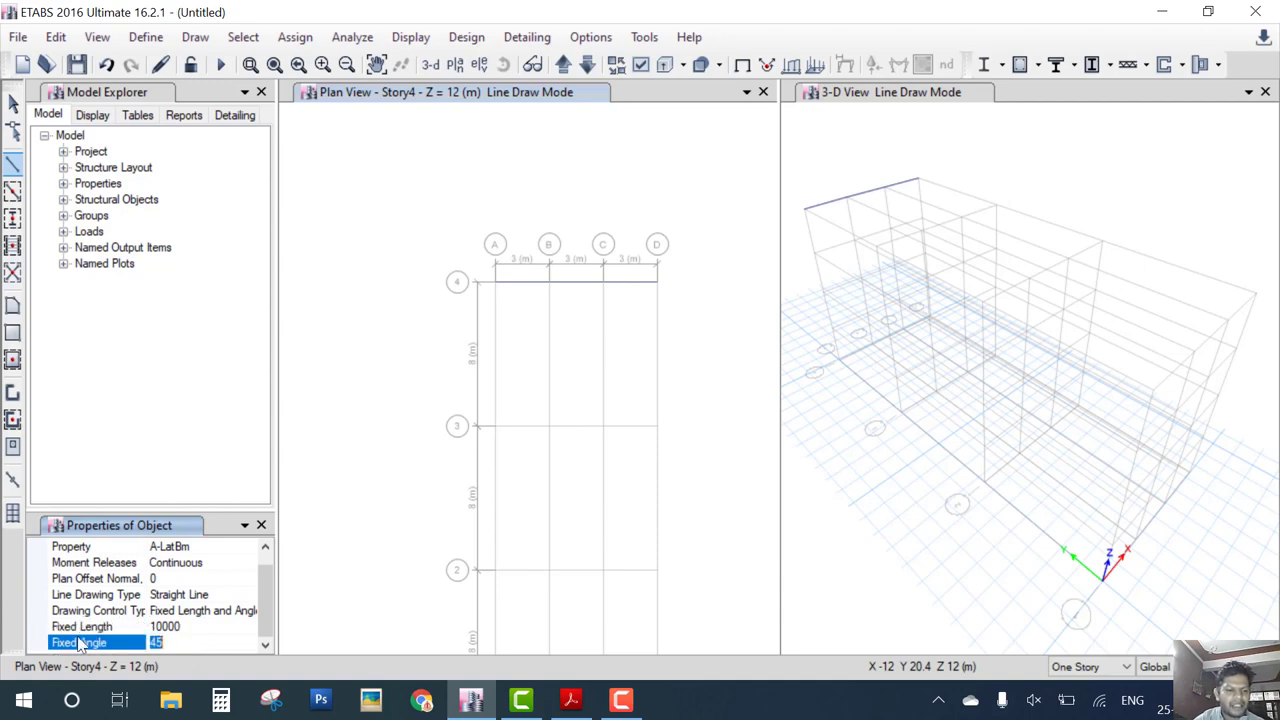
{"action": "type", "text": "30"}
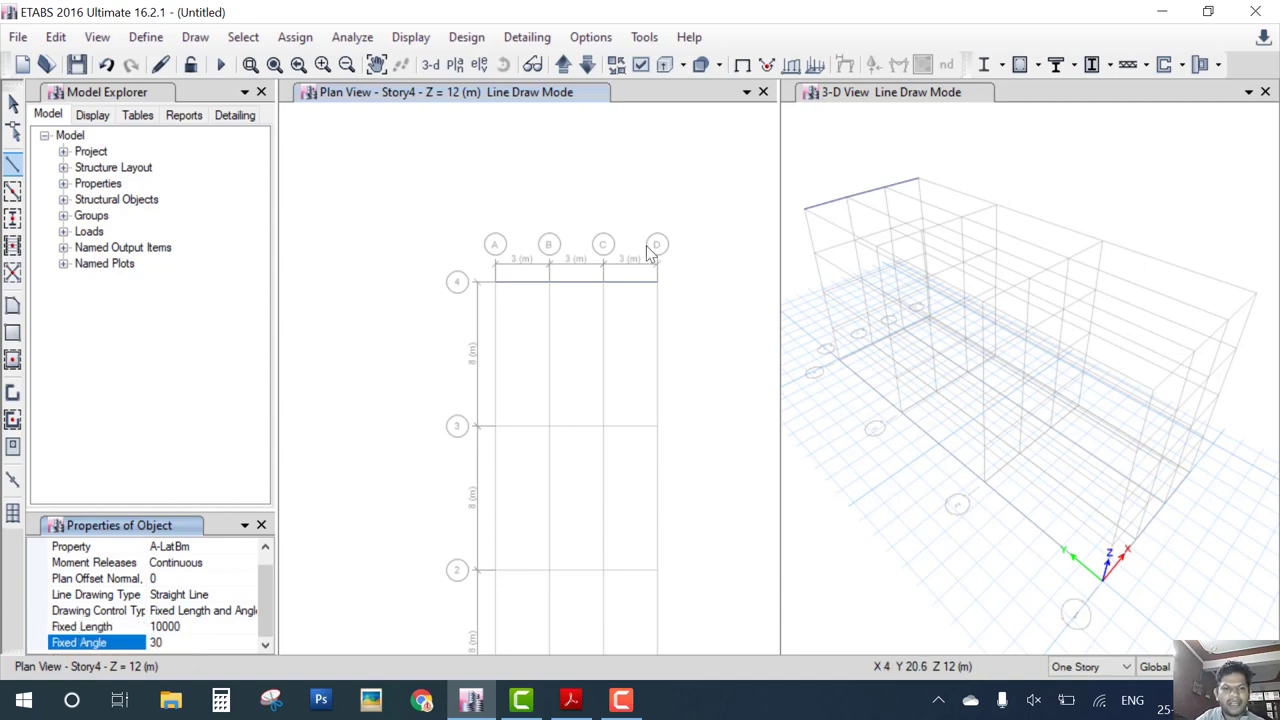
{"action": "left_click", "coordinate": [497, 284]}
{"action": "key", "text": "Escape"}
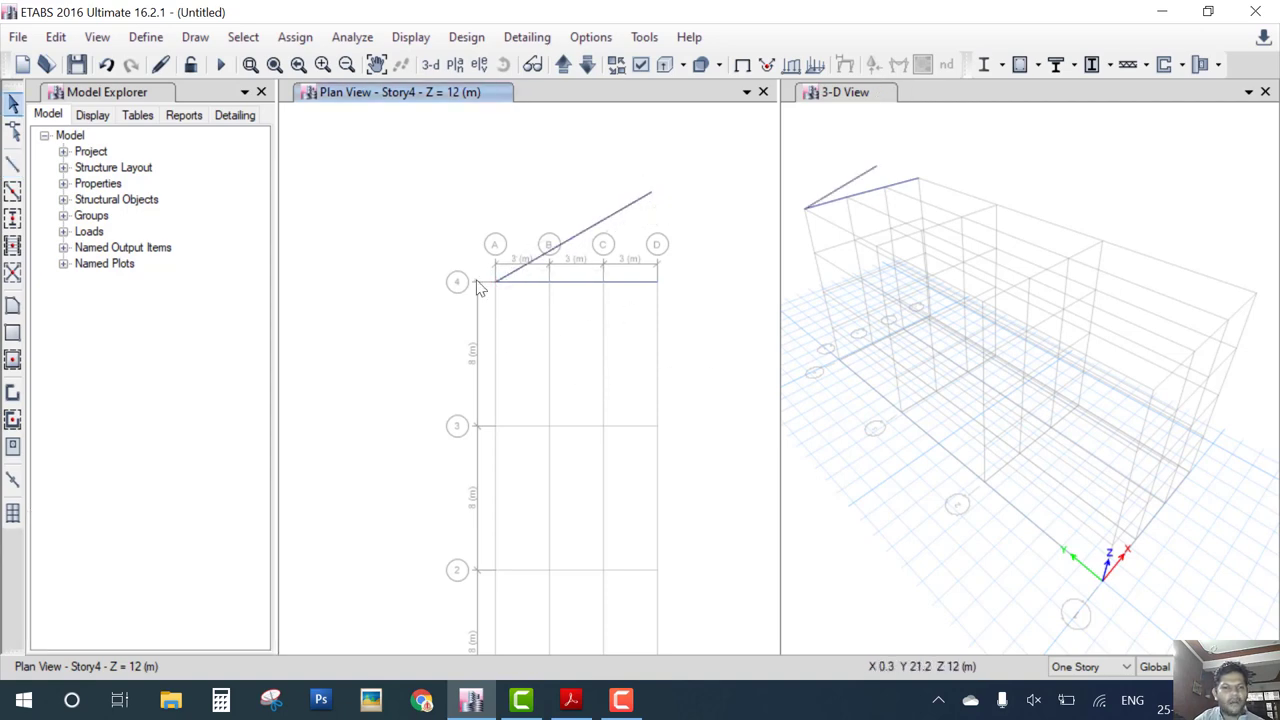
Resume beam/brace drawing with the Fixed Length and Angle drawing control
{"action": "left_click", "coordinate": [240, 37]}
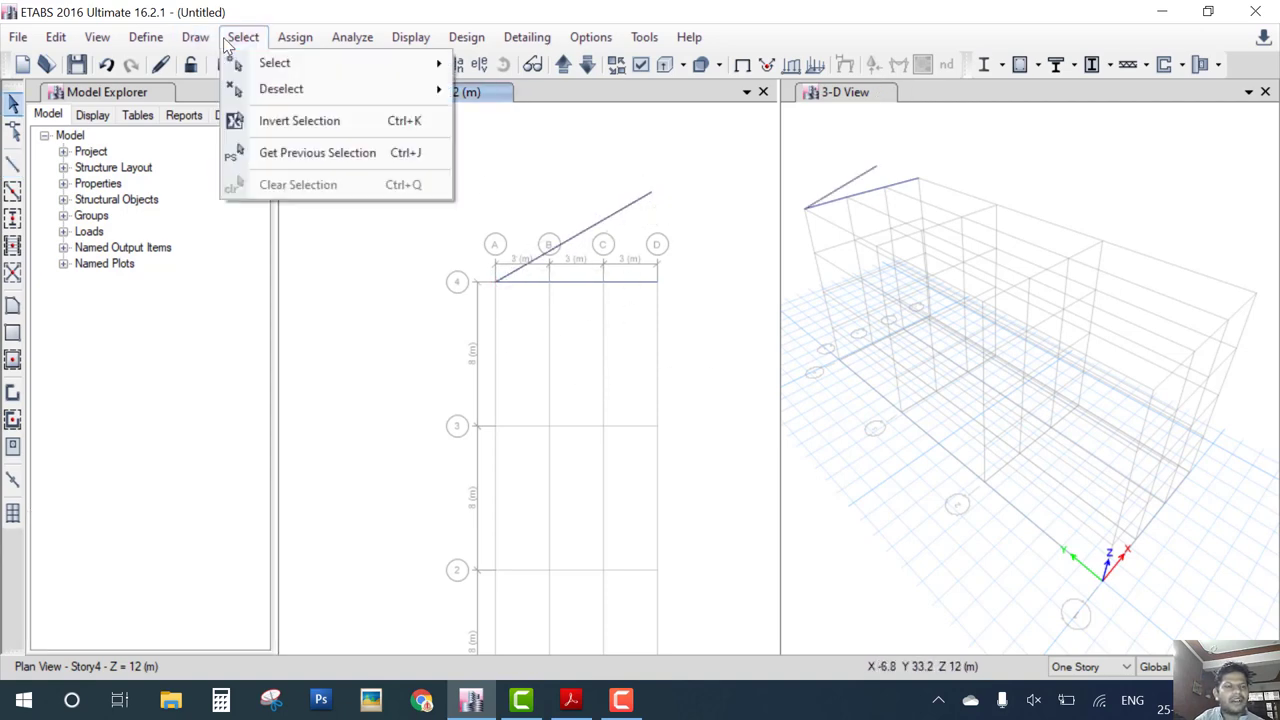
{"action": "left_click", "coordinate": [195, 37]}
{"action": "left_click", "coordinate": [195, 37]}
{"action": "mouse_move", "coordinate": [268, 148]}
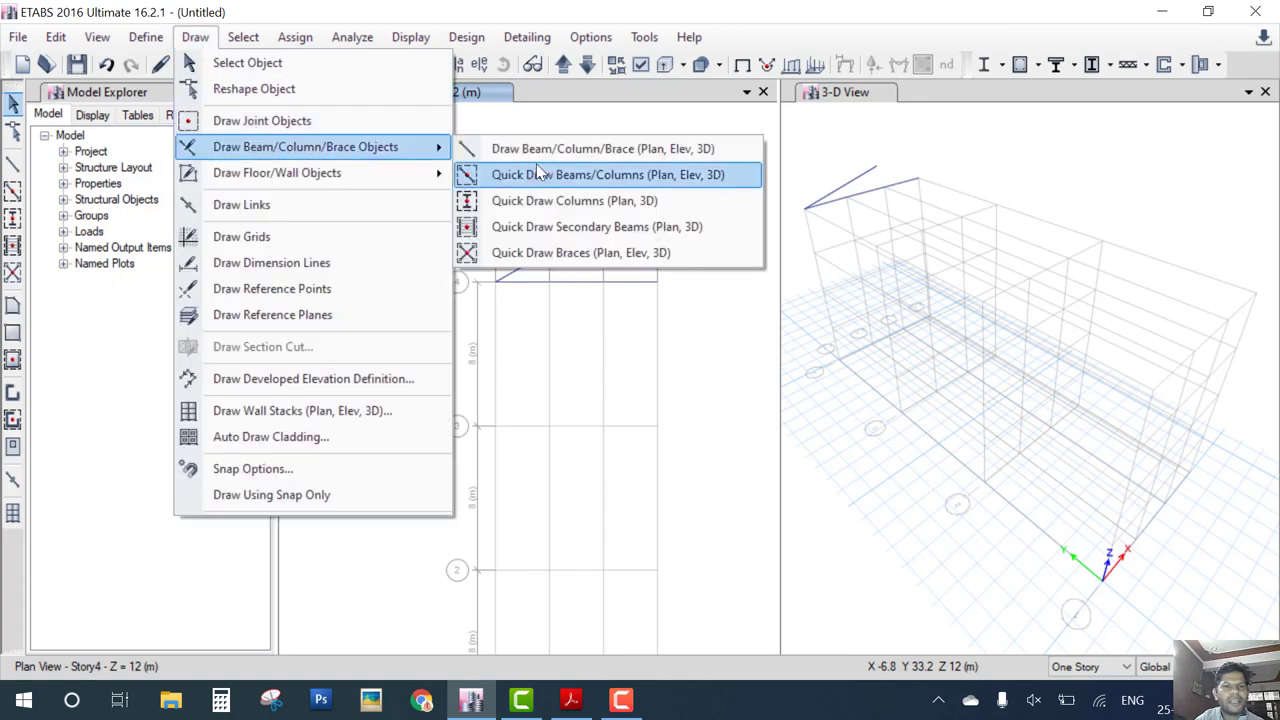
{"action": "left_click", "coordinate": [560, 147]}
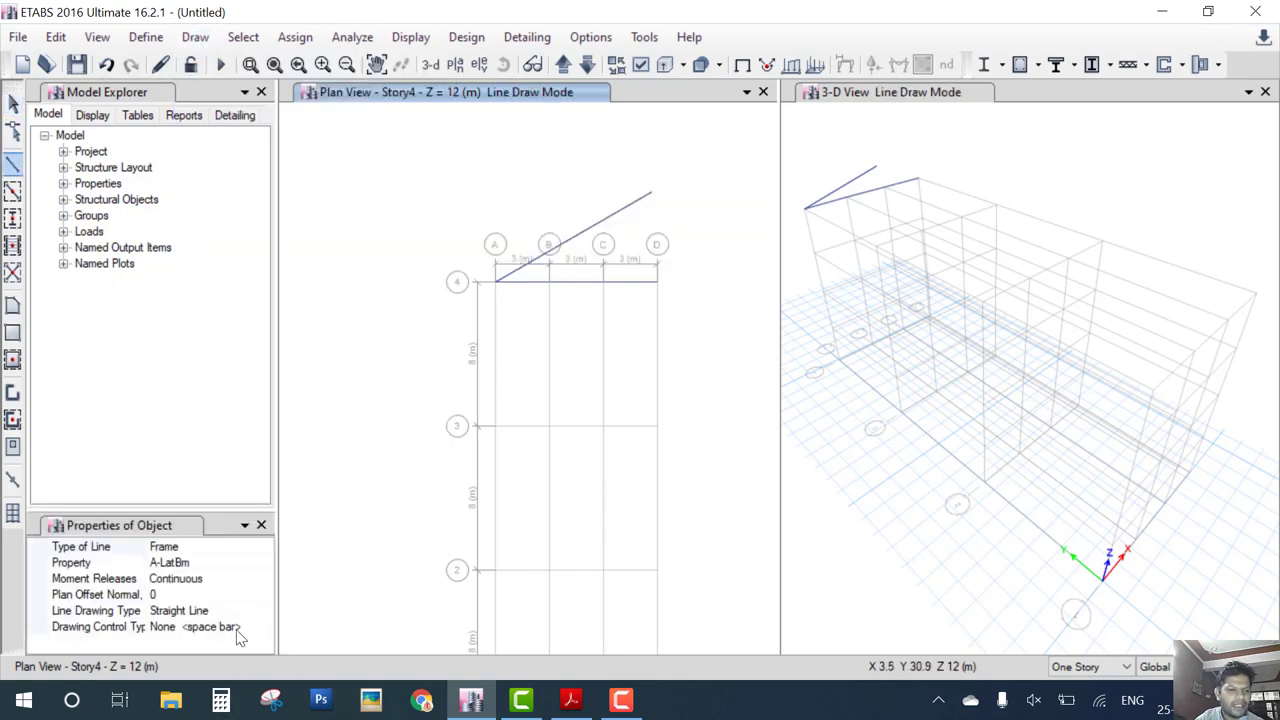
{"action": "left_click", "coordinate": [238, 628]}
{"action": "left_click", "coordinate": [264, 626]}
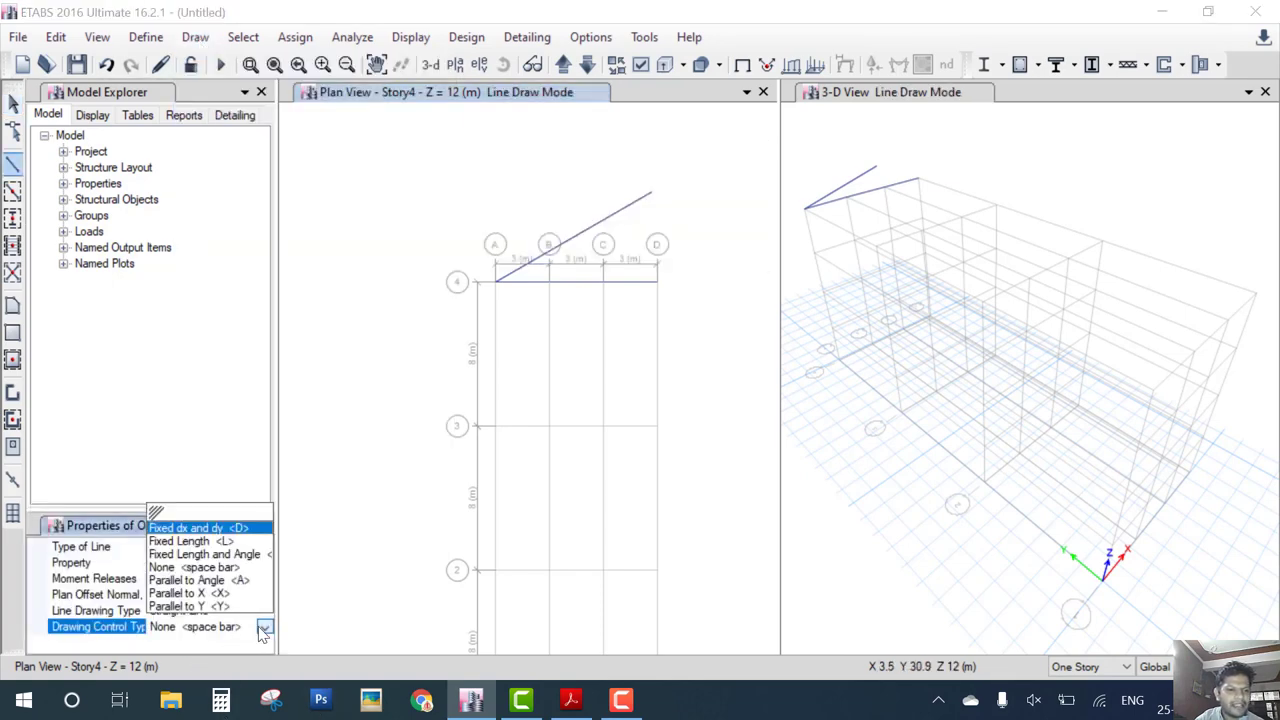
{"action": "left_click", "coordinate": [225, 556]}
Draw a 10000-long rafter at 150° from grid point D4, crossing the first
{"action": "left_click", "coordinate": [170, 643]}
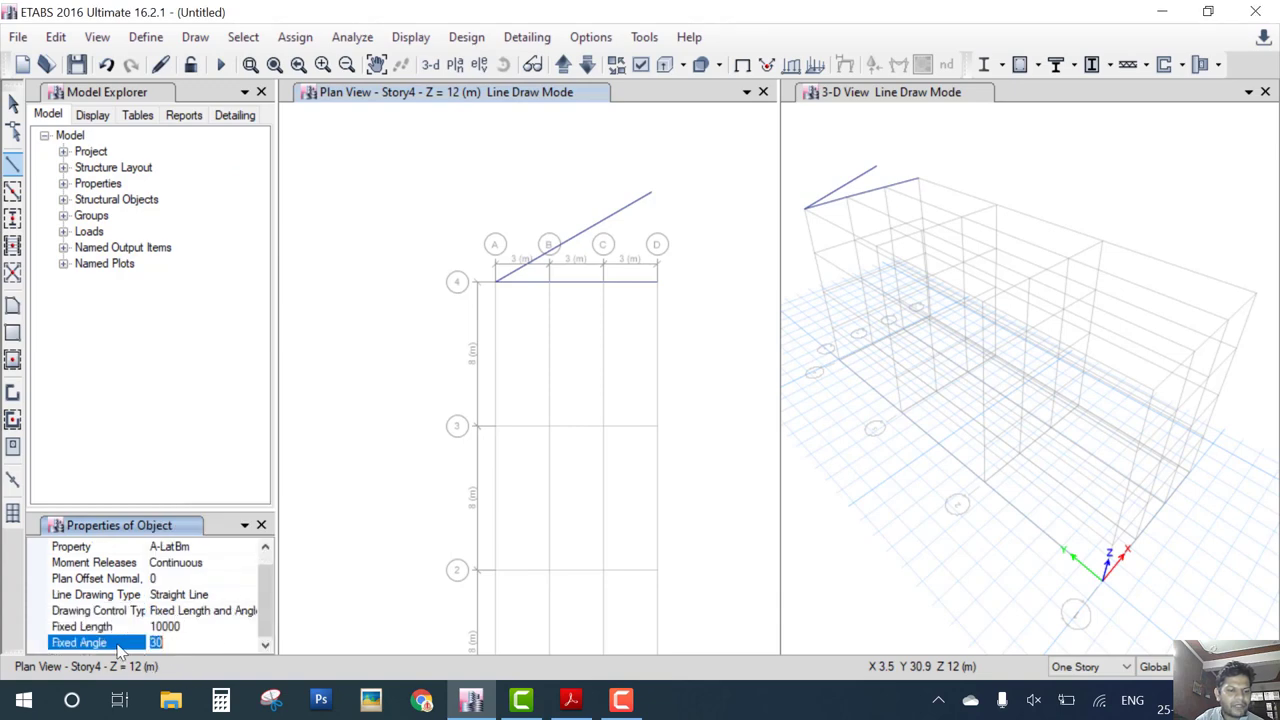
{"action": "type", "text": "15"}
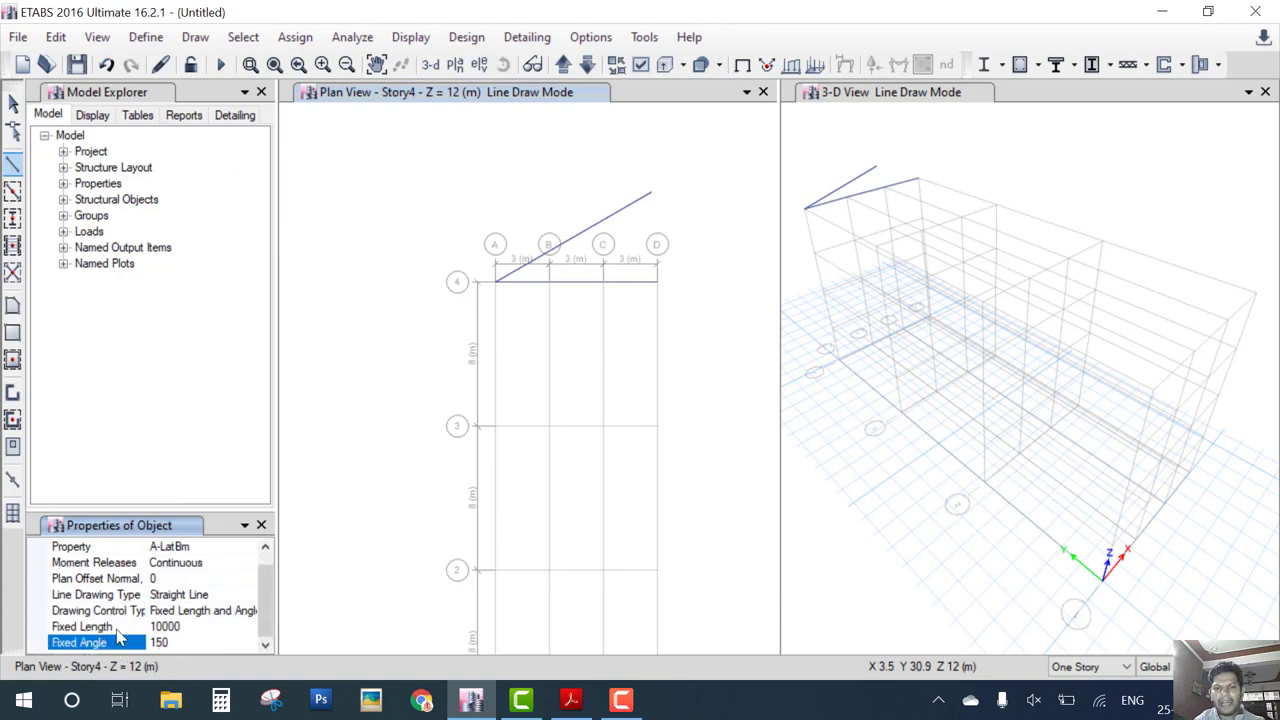
{"action": "left_click", "coordinate": [657, 283]}
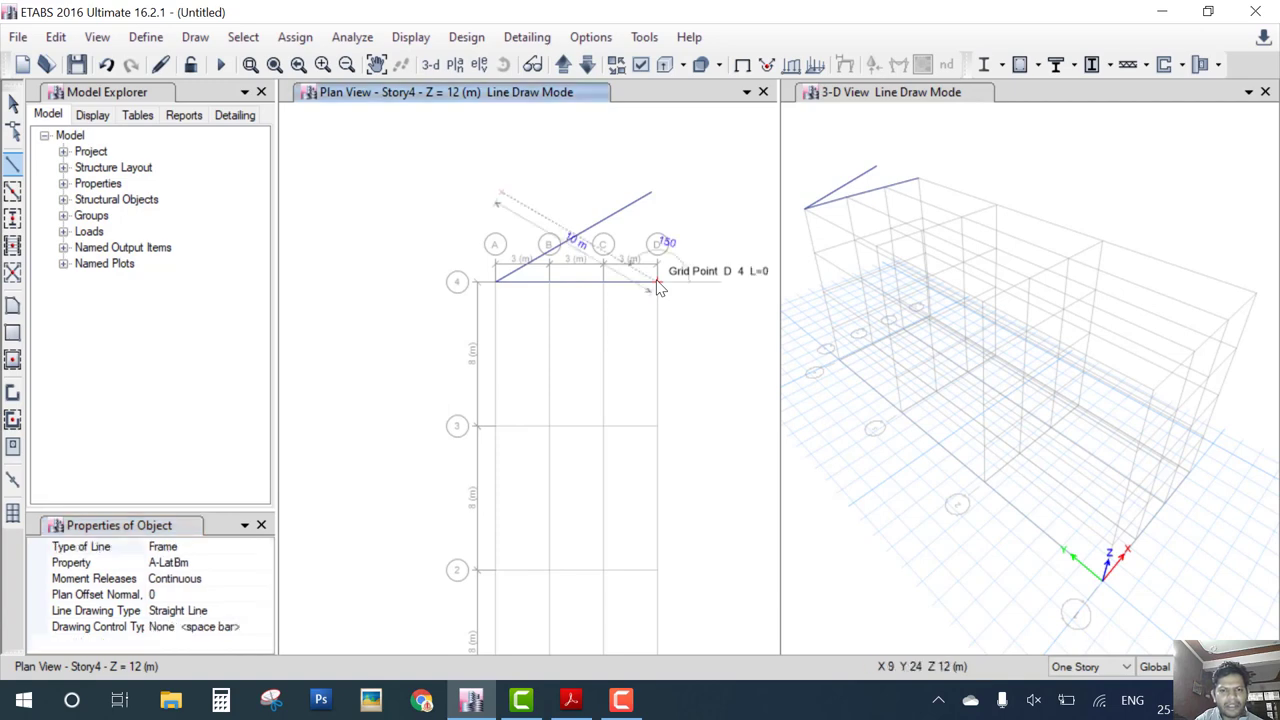
{"action": "left_click", "coordinate": [658, 287]}
{"action": "key", "text": "Escape"}
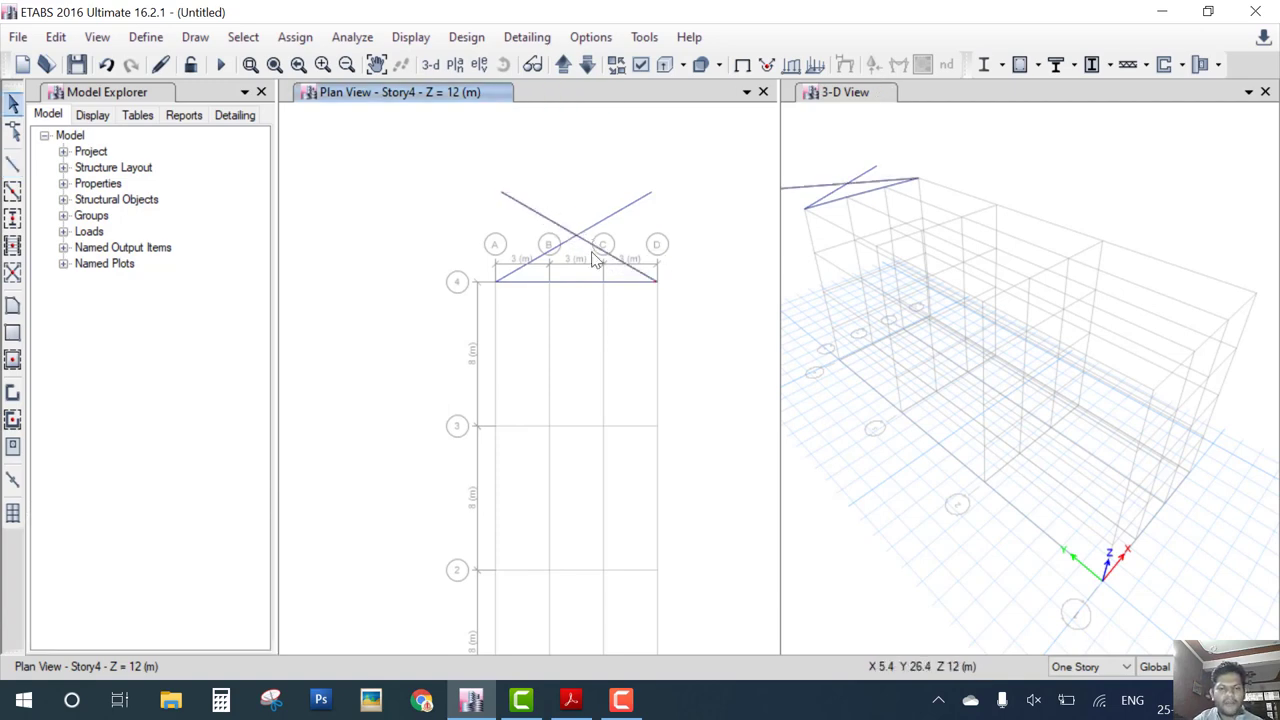
Mark up the crossing rafters and select one of them
{"action": "left_click_drag", "start_coordinate": [633, 172], "coordinate": [639, 246]}
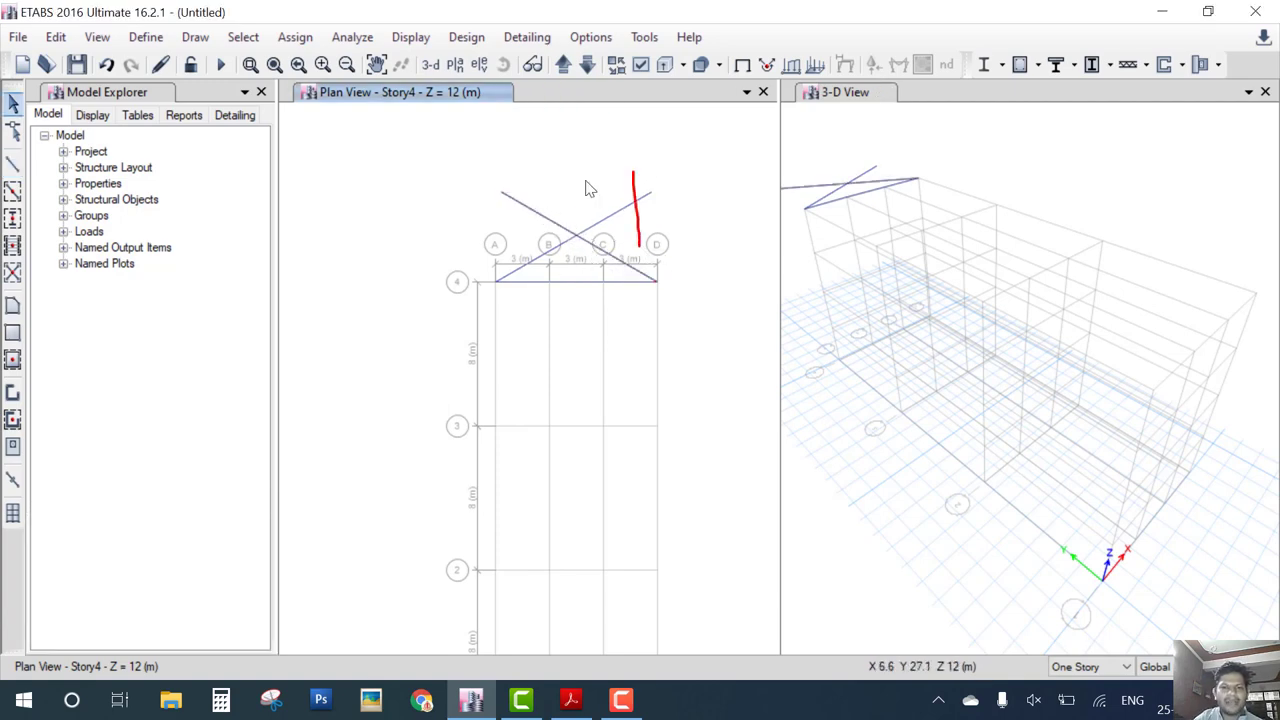
{"action": "left_click_drag", "start_coordinate": [594, 178], "coordinate": [668, 218]}
{"action": "left_click_drag", "start_coordinate": [522, 208], "coordinate": [530, 236]}
{"action": "left_click_drag", "start_coordinate": [541, 214], "coordinate": [607, 241]}
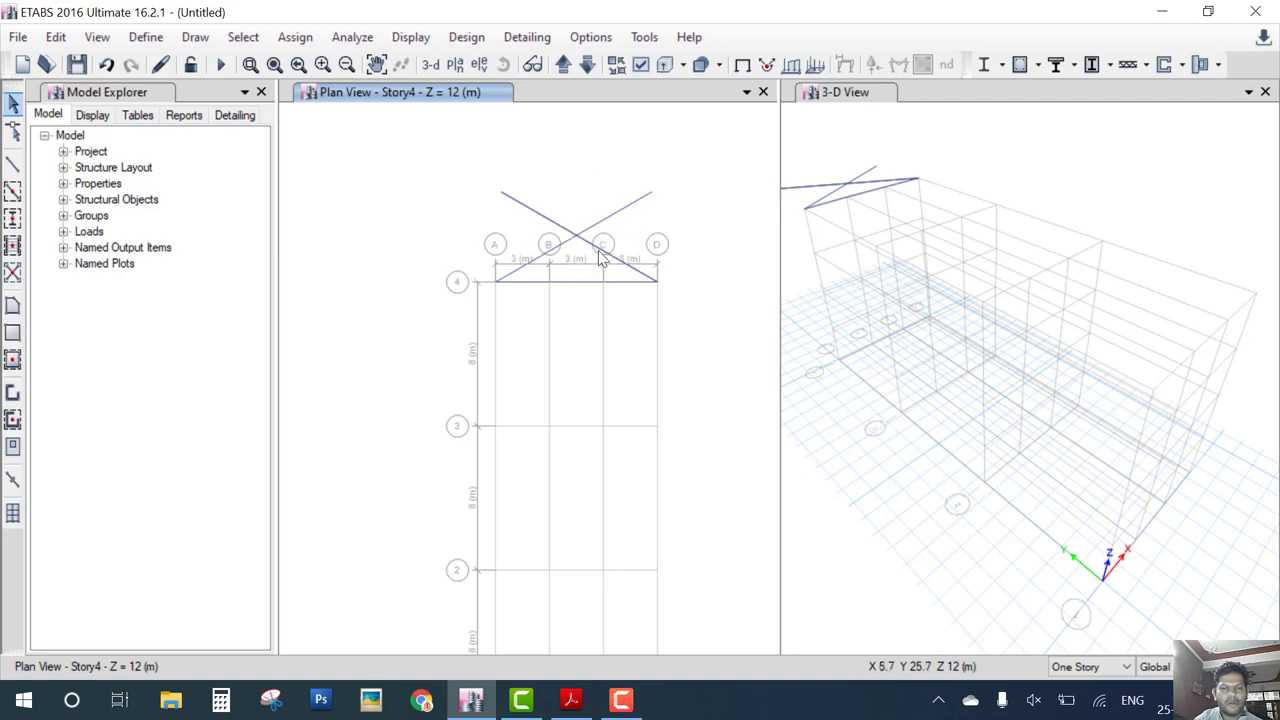
{"action": "left_click", "coordinate": [603, 255]}
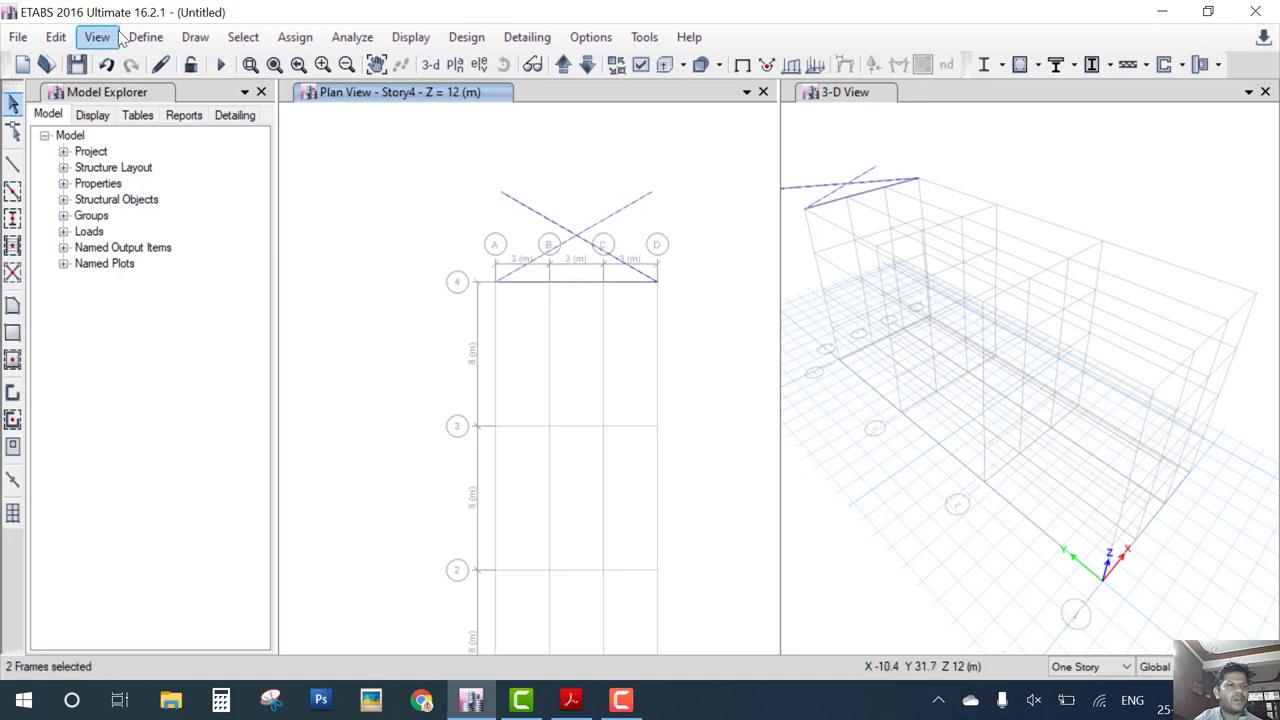
Divide the selected rafters so they break at their intersection
{"action": "left_click", "coordinate": [58, 38]}
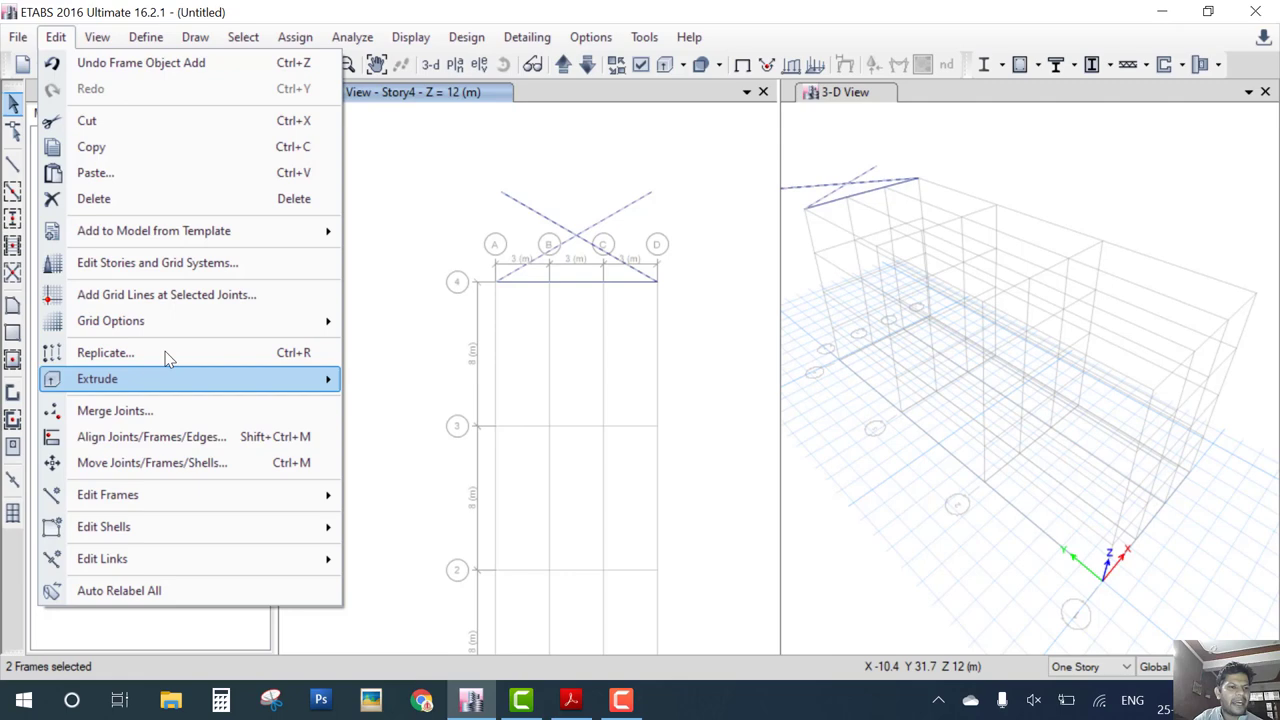
{"action": "mouse_move", "coordinate": [172, 385]}
{"action": "mouse_move", "coordinate": [178, 508]}
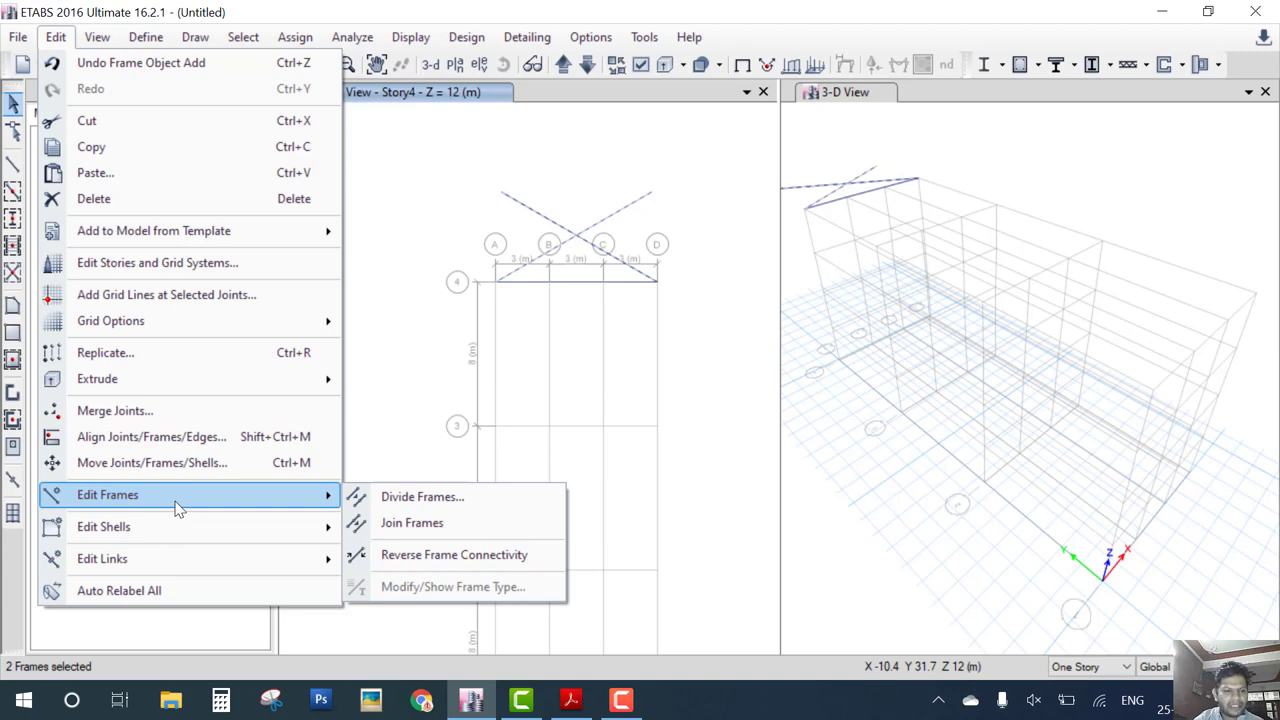
{"action": "left_click", "coordinate": [388, 497]}
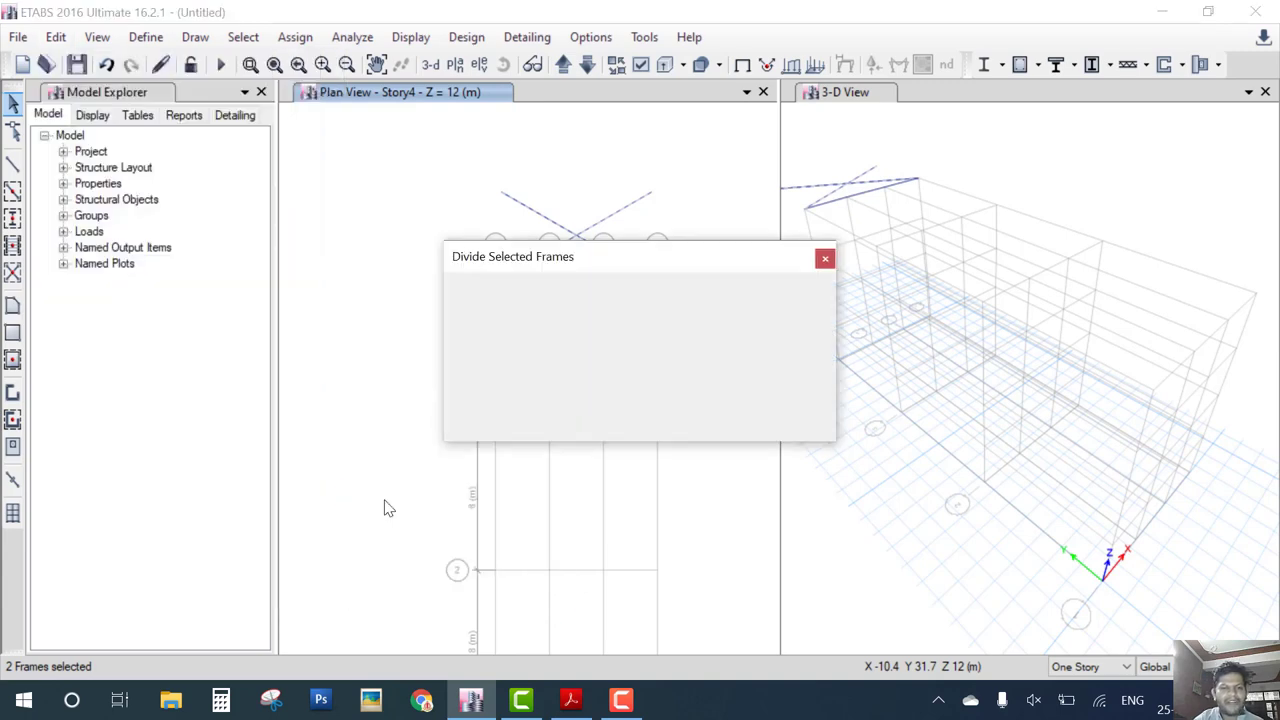
{"action": "left_click", "coordinate": [560, 378]}
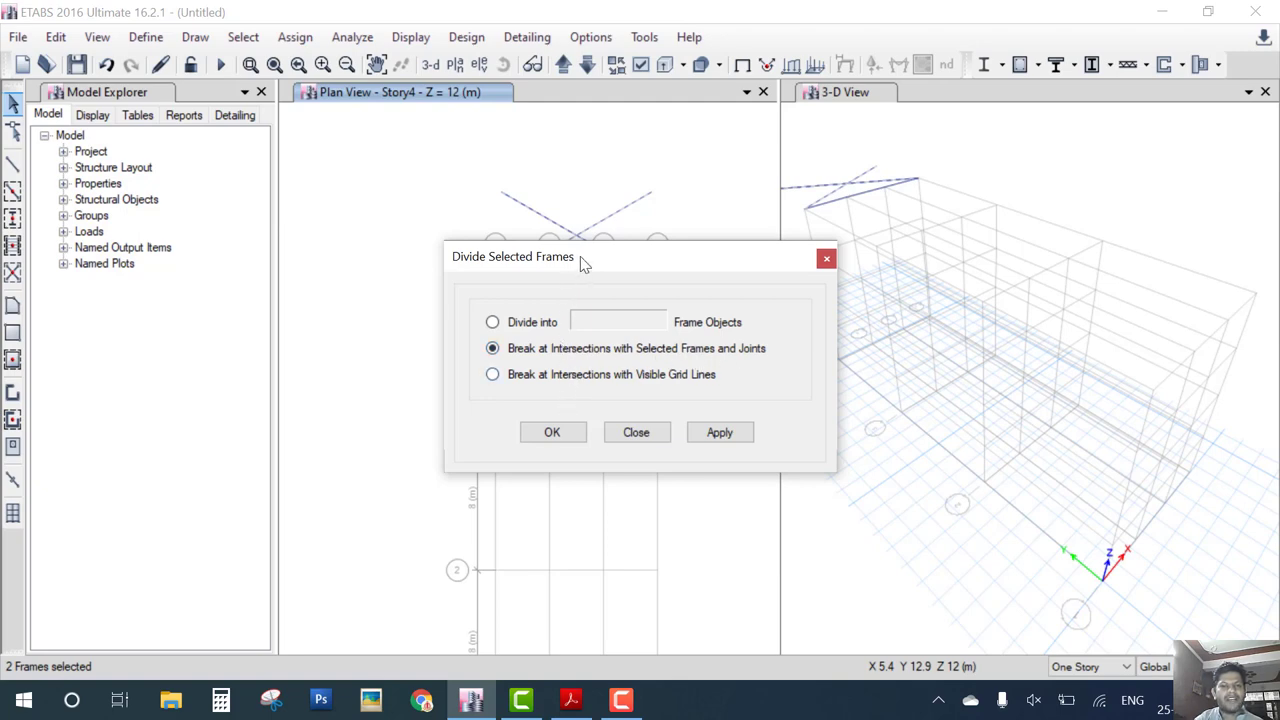
{"action": "left_click_drag", "start_coordinate": [586, 262], "coordinate": [604, 400]}
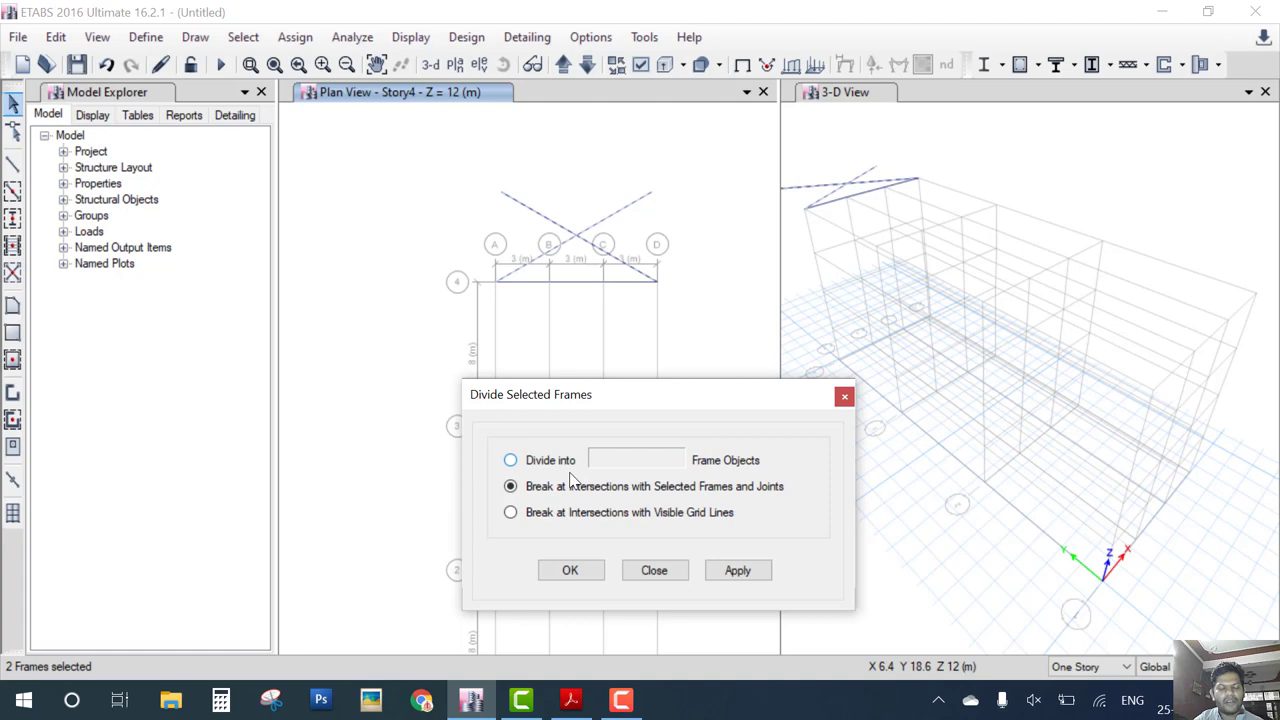
{"action": "left_click", "coordinate": [560, 572]}
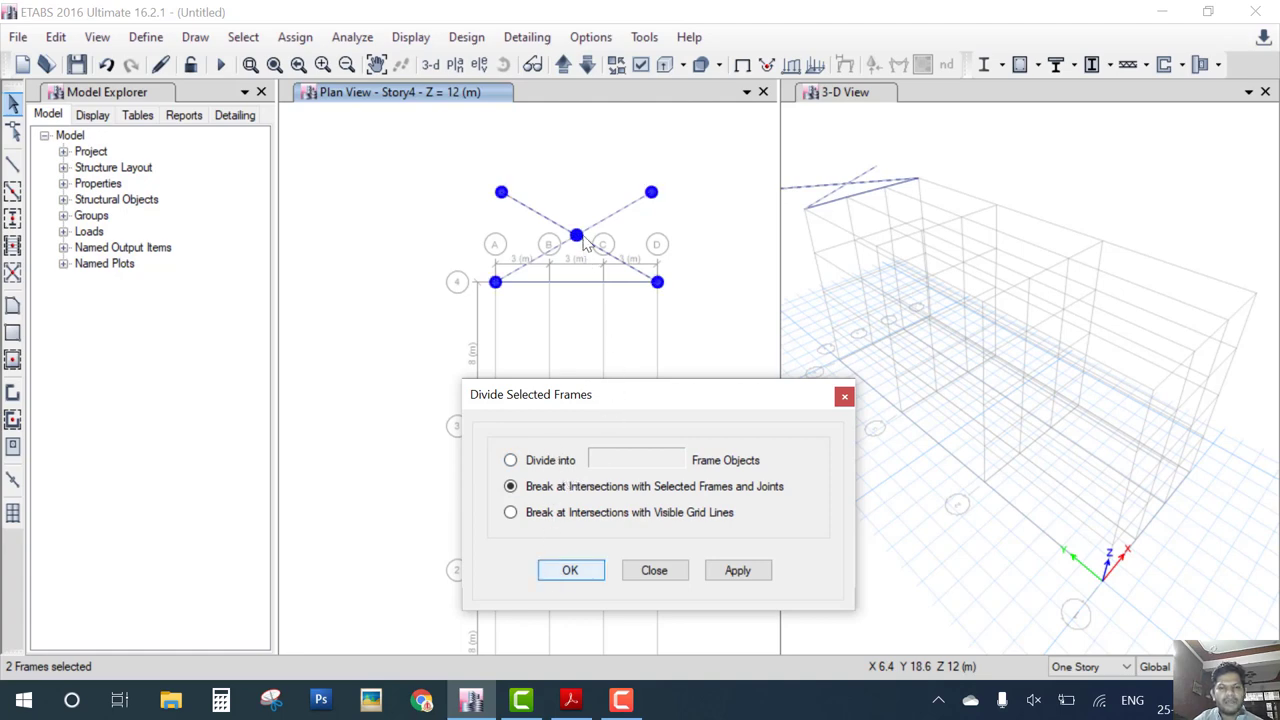
Confirm the frame division and delete both upper halves of the X, leaving a ^ shape
{"action": "left_click_drag", "start_coordinate": [567, 231], "coordinate": [580, 250]}
{"action": "left_click", "coordinate": [568, 569]}
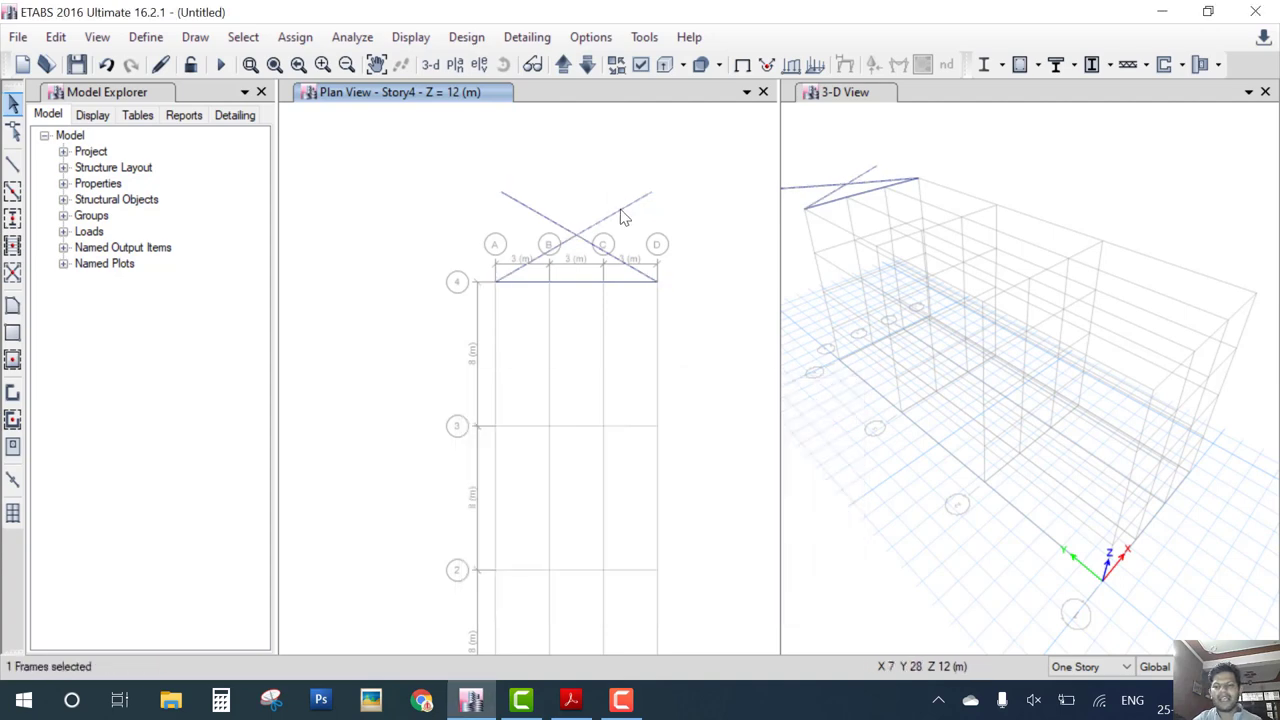
{"action": "key", "text": "Delete"}
{"action": "left_click", "coordinate": [538, 214]}
{"action": "key", "text": "Delete"}
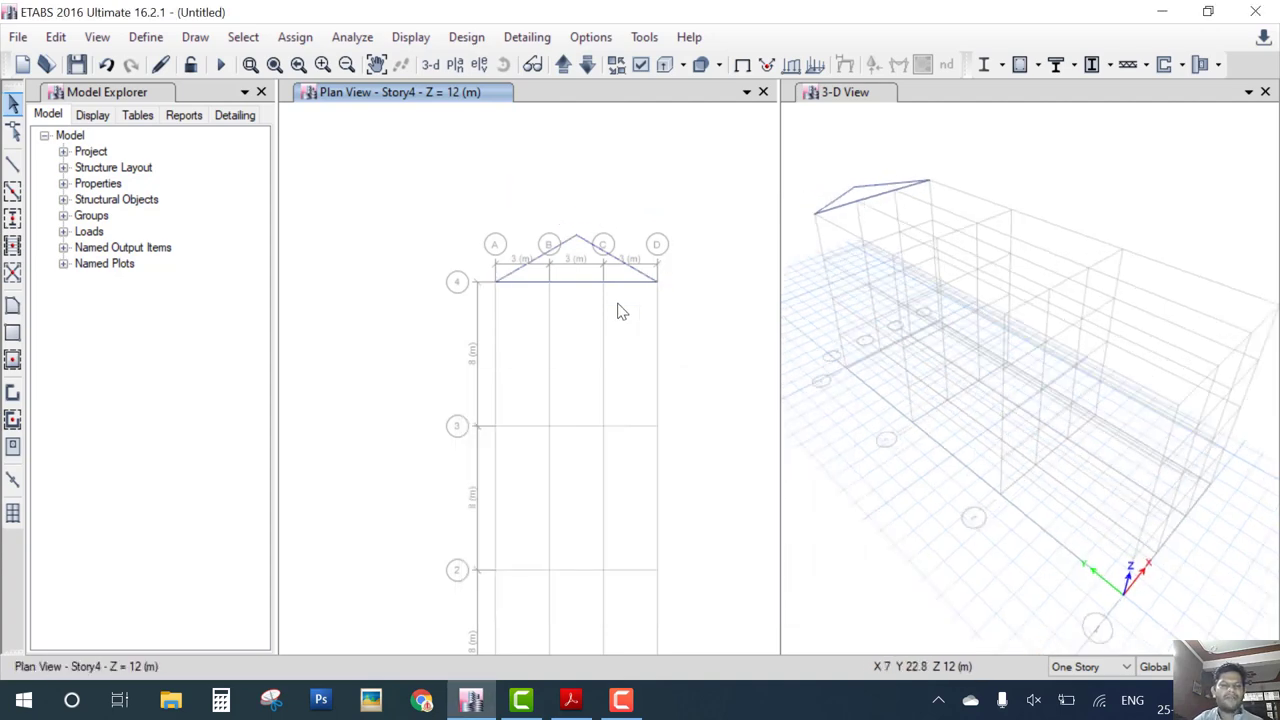
Start a frame member at the grid A end, then cancel it
{"action": "scroll", "coordinate": [614, 250], "scroll_direction": "up", "scroll_amount": 3}
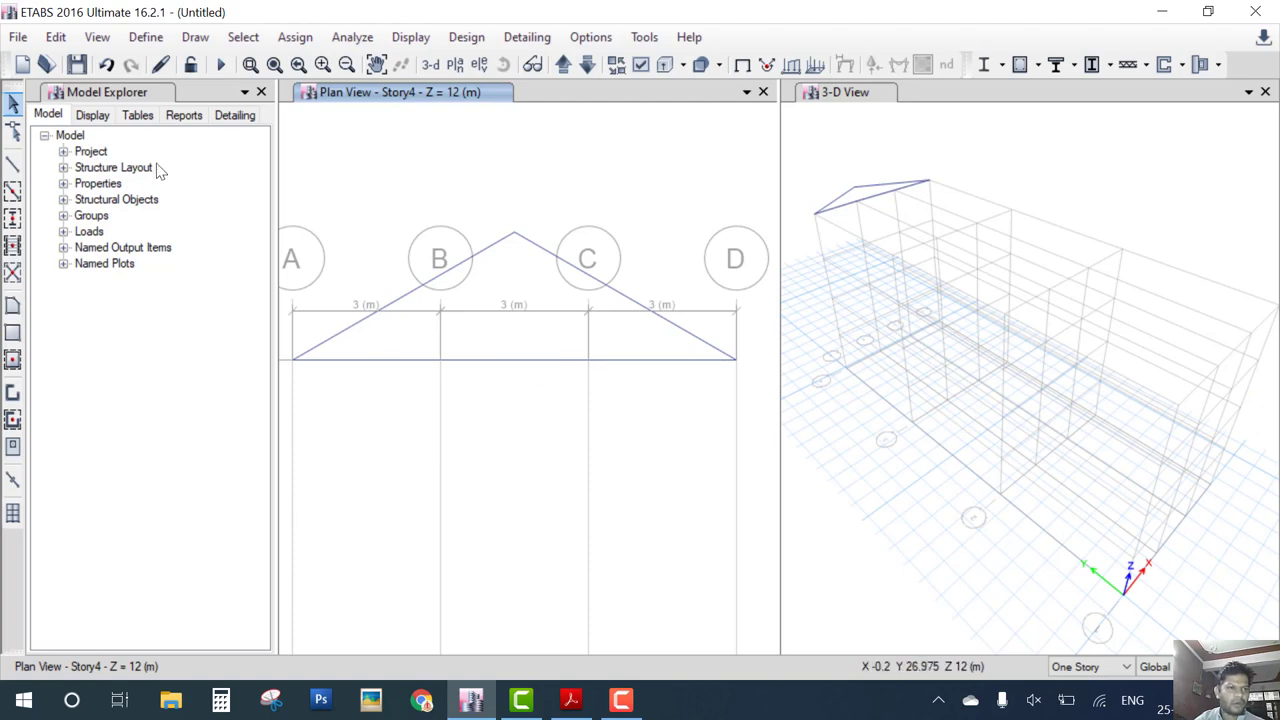
{"action": "left_click", "coordinate": [12, 163]}
{"action": "left_click", "coordinate": [291, 358]}
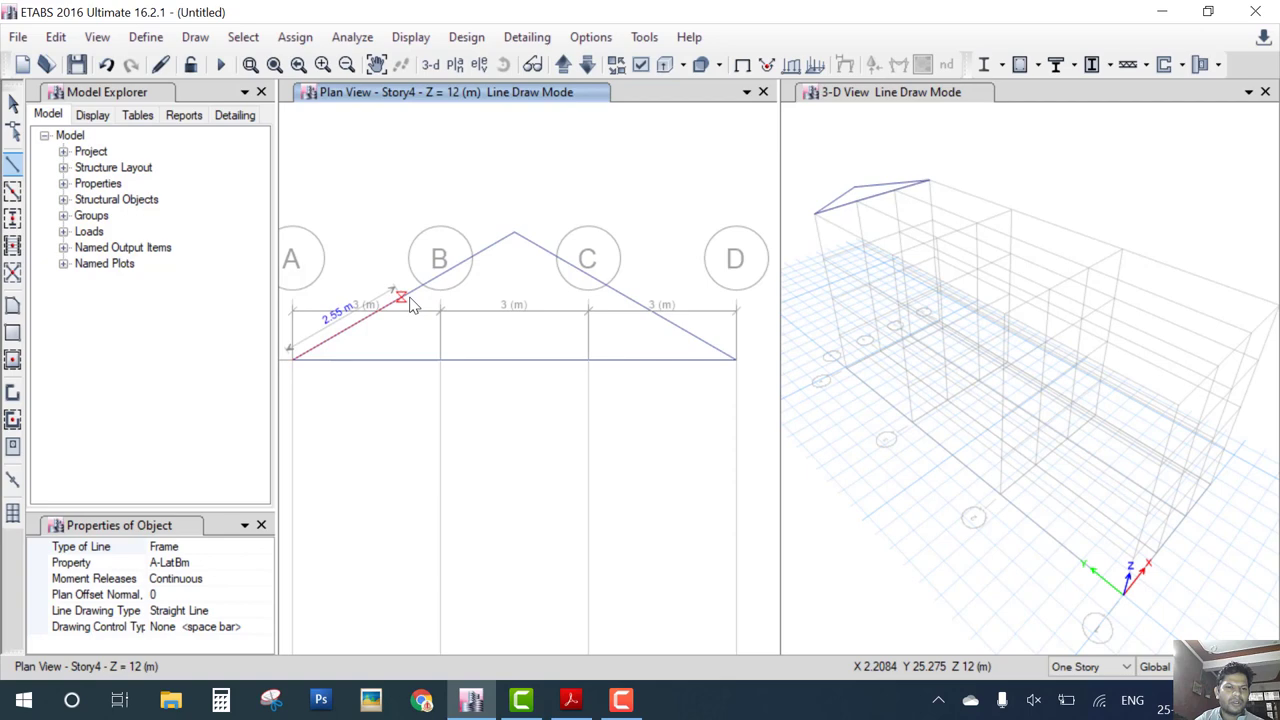
{"action": "key", "text": "Escape"}
{"action": "key", "text": "Escape"}
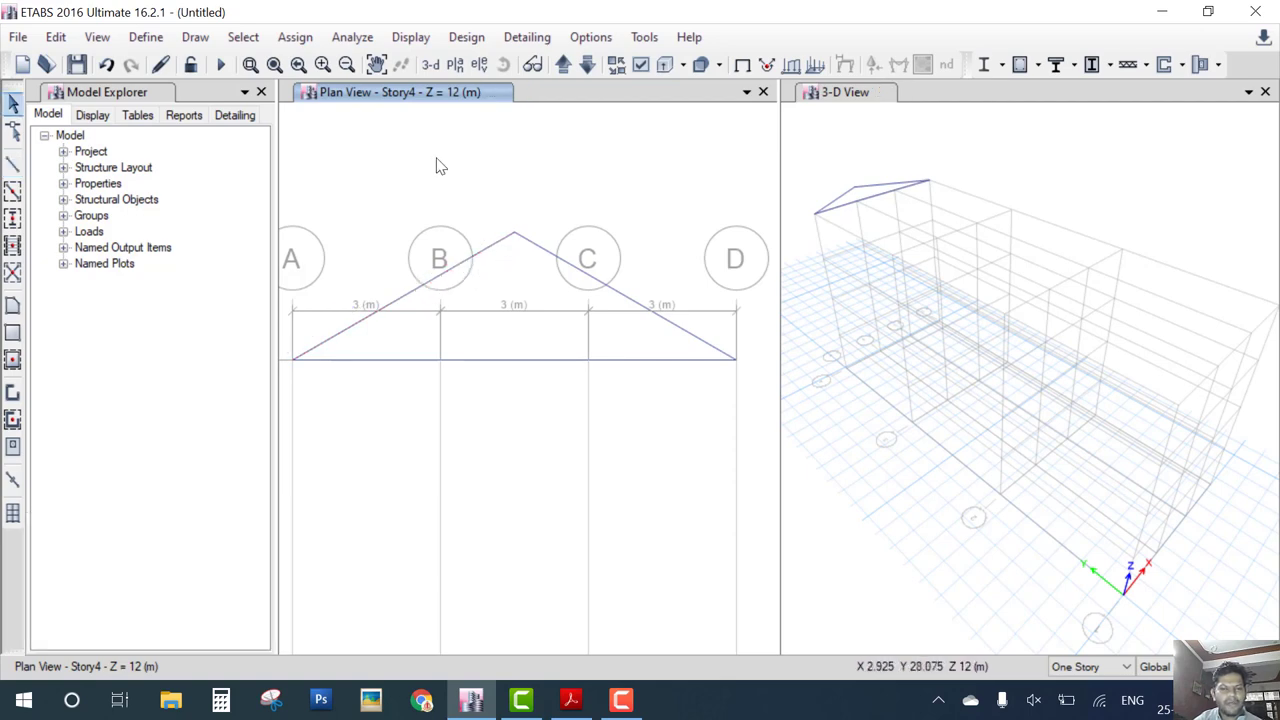
Select the sloping roof rafters, refining and clearing the selection as needed
{"action": "left_click_drag", "start_coordinate": [435, 158], "coordinate": [670, 512]}
{"action": "left_click_drag", "start_coordinate": [766, 491], "coordinate": [210, 135]}
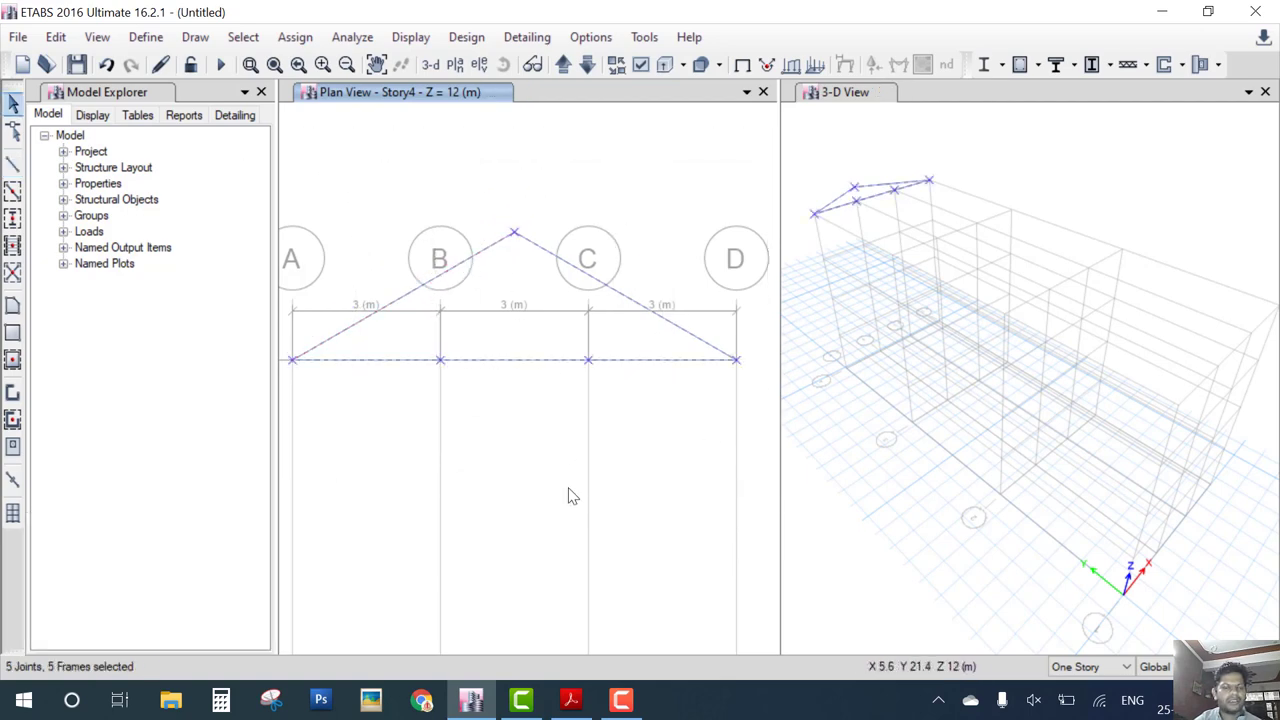
{"action": "left_click", "coordinate": [421, 288]}
{"action": "left_click", "coordinate": [608, 289]}
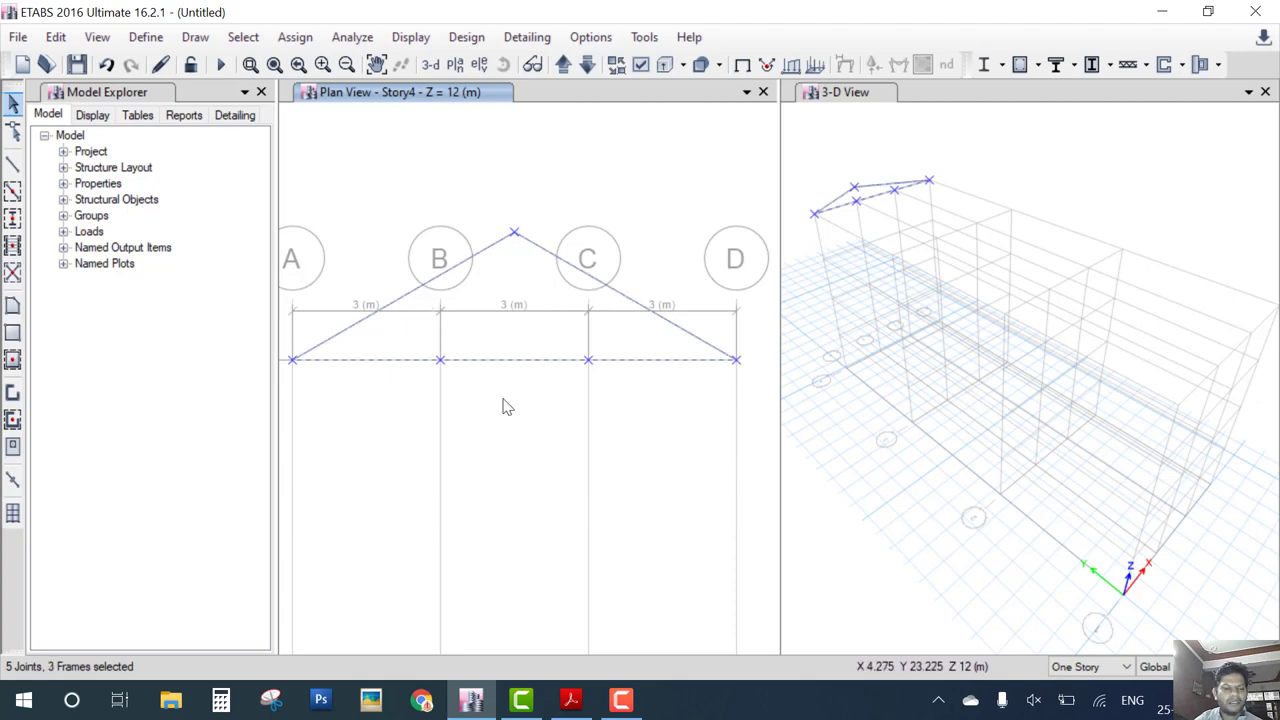
{"action": "key", "text": "ctrl+q"}
{"action": "left_click", "coordinate": [586, 284]}
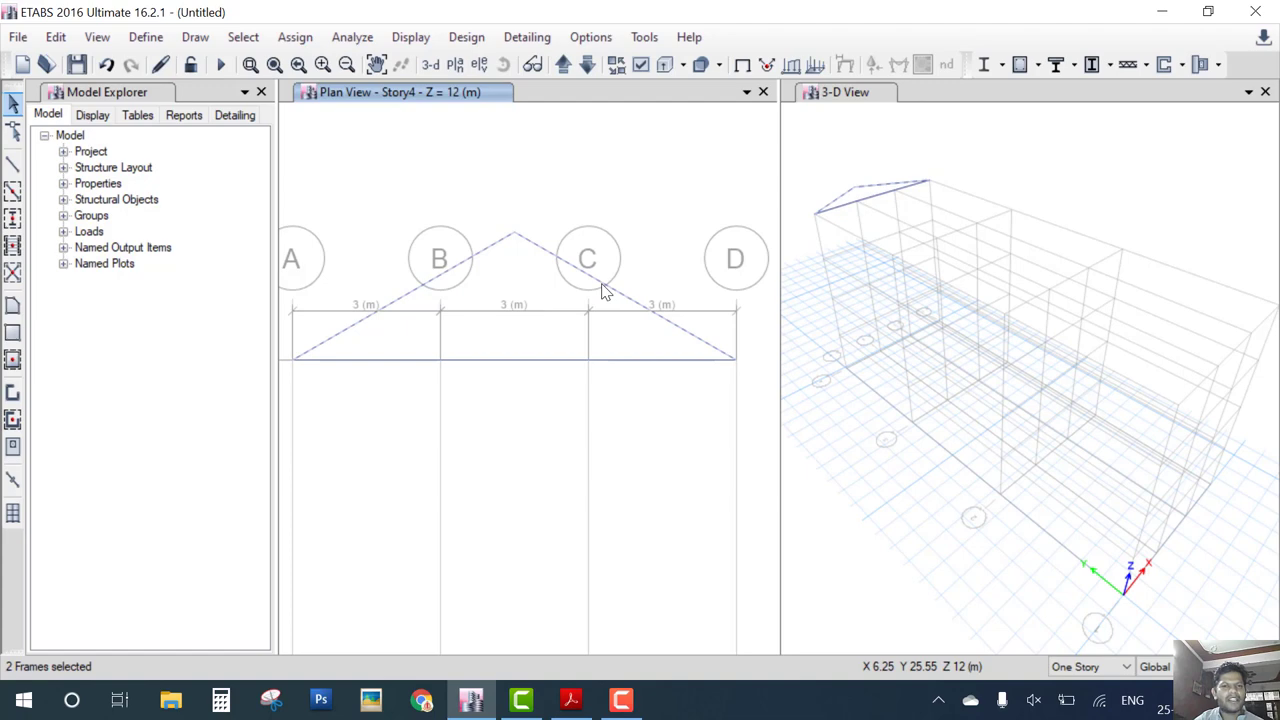
Divide the selected rafters using Break at Intersections with Selected Frames and Joints
{"action": "left_click", "coordinate": [56, 37]}
{"action": "mouse_move", "coordinate": [155, 498]}
{"action": "left_click", "coordinate": [412, 497]}
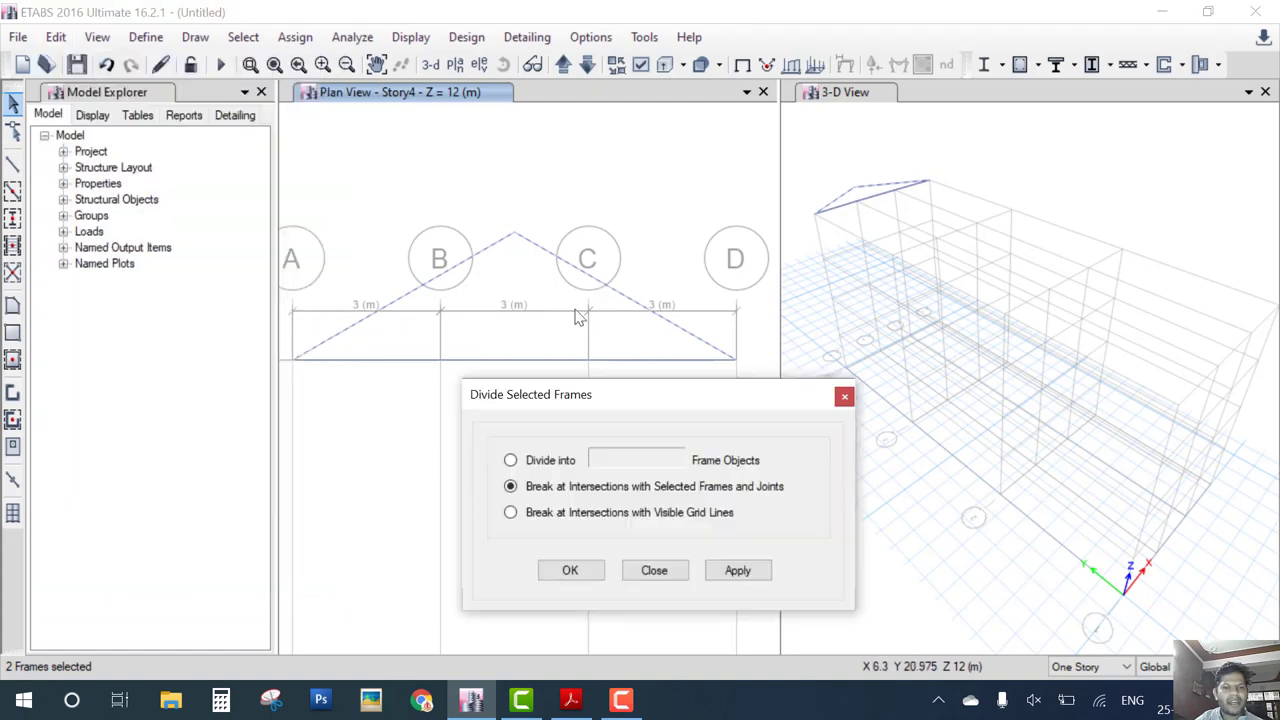
{"action": "left_click", "coordinate": [511, 460]}
{"action": "left_click", "coordinate": [570, 570]}
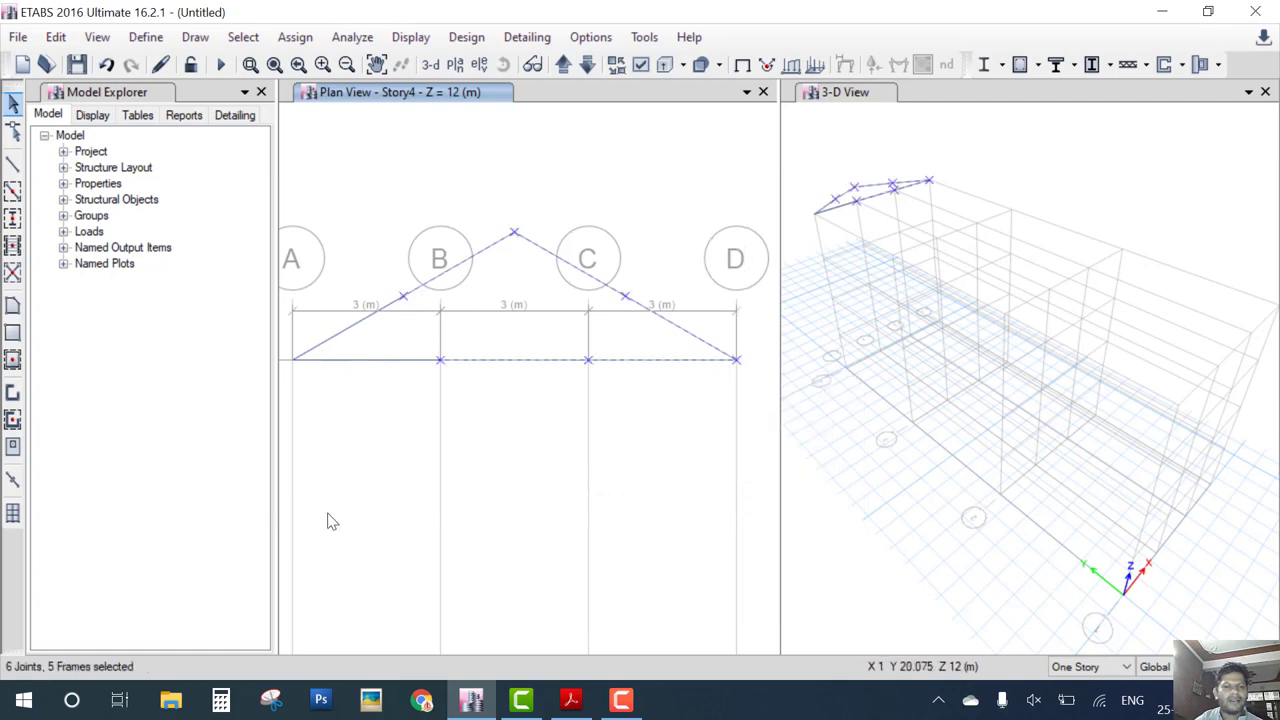
Draw web diagonals linking rafter joint near B, B4, the apex, C4 and rafter joint near C
{"action": "left_click", "coordinate": [403, 297]}
{"action": "left_click", "coordinate": [441, 360]}
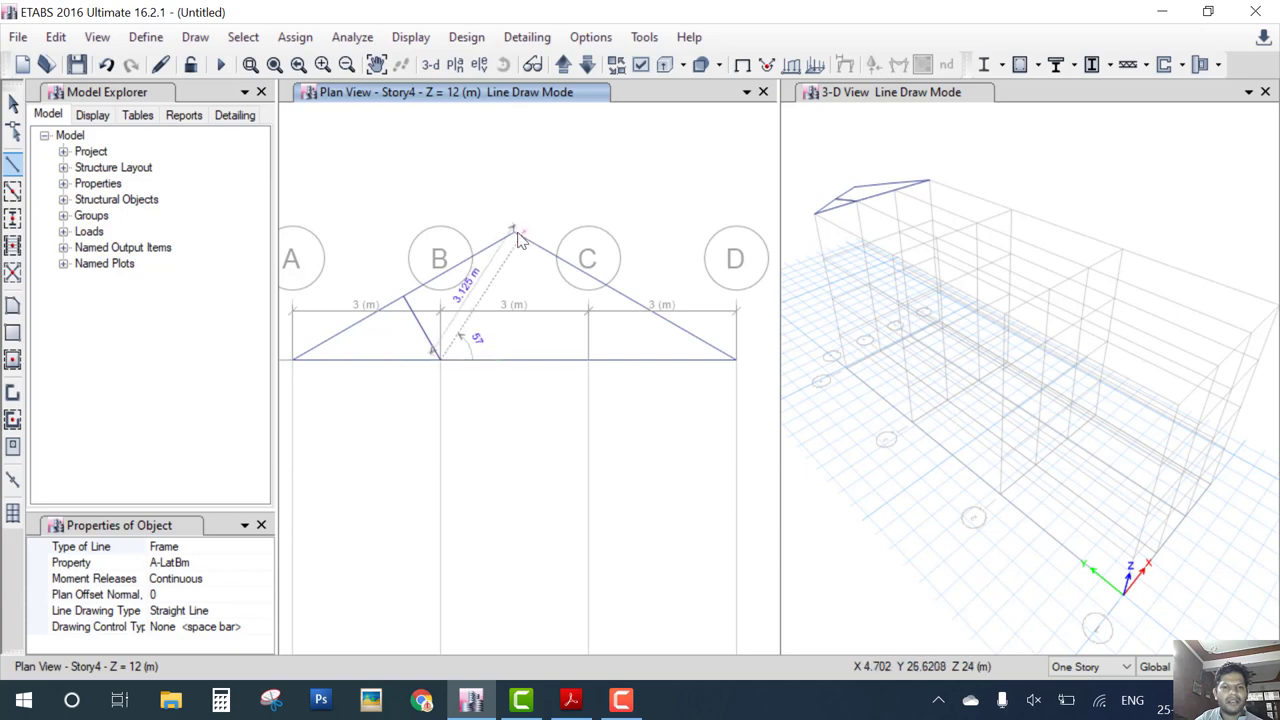
{"action": "left_click", "coordinate": [515, 233]}
{"action": "left_click", "coordinate": [588, 359]}
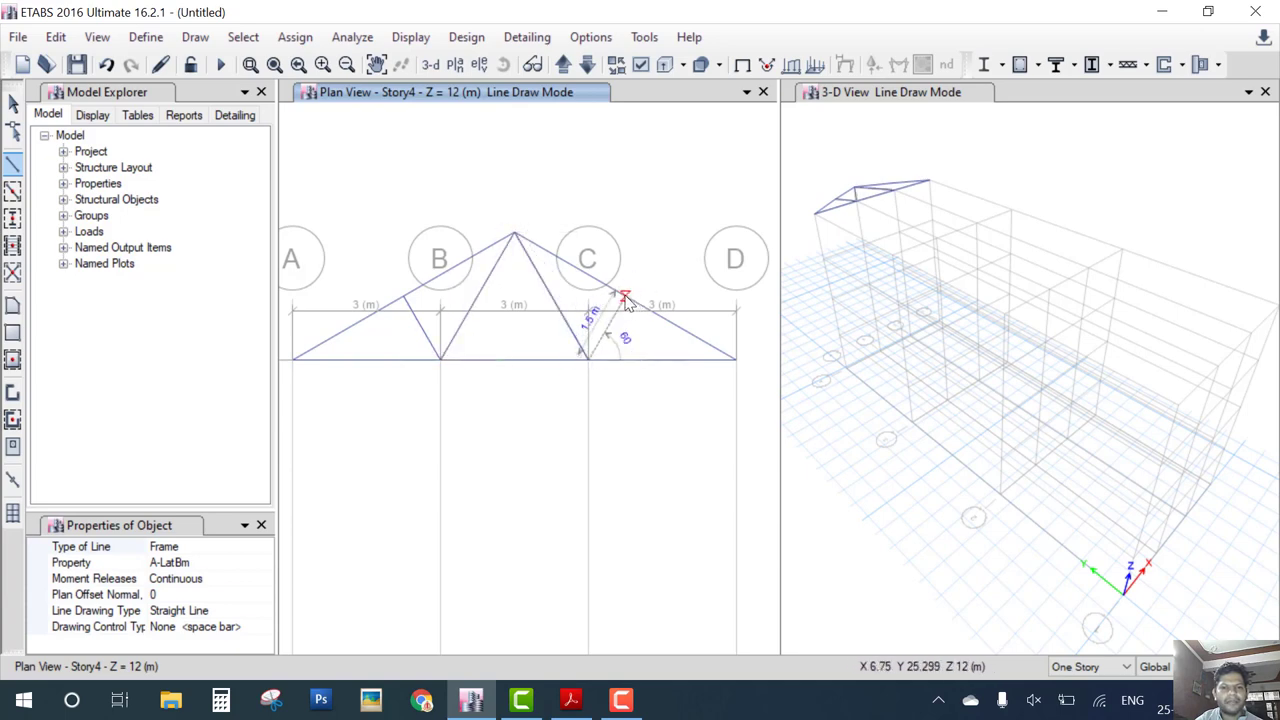
{"action": "left_click", "coordinate": [625, 298]}
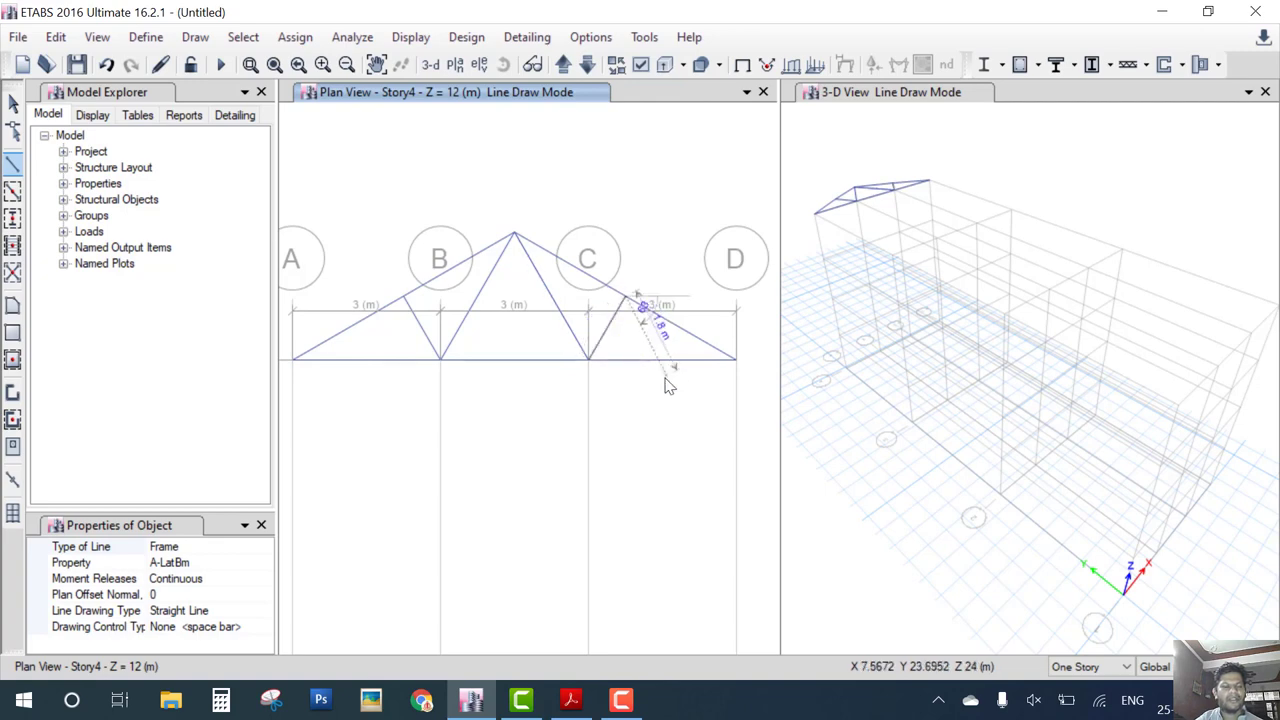
{"action": "key", "text": "Escape"}
{"action": "scroll", "coordinate": [740, 420], "scroll_direction": "down", "scroll_amount": 3}
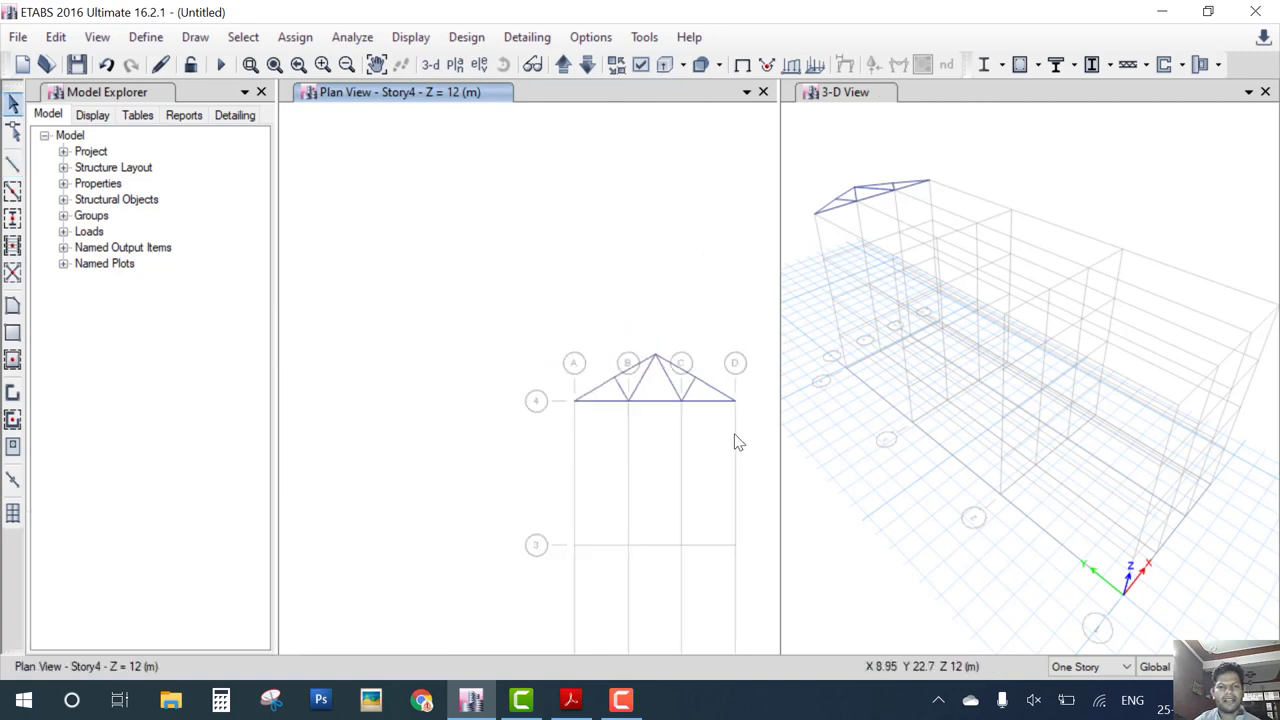
{"action": "middle_click_drag", "start_coordinate": [640, 460], "coordinate": [557, 343]}
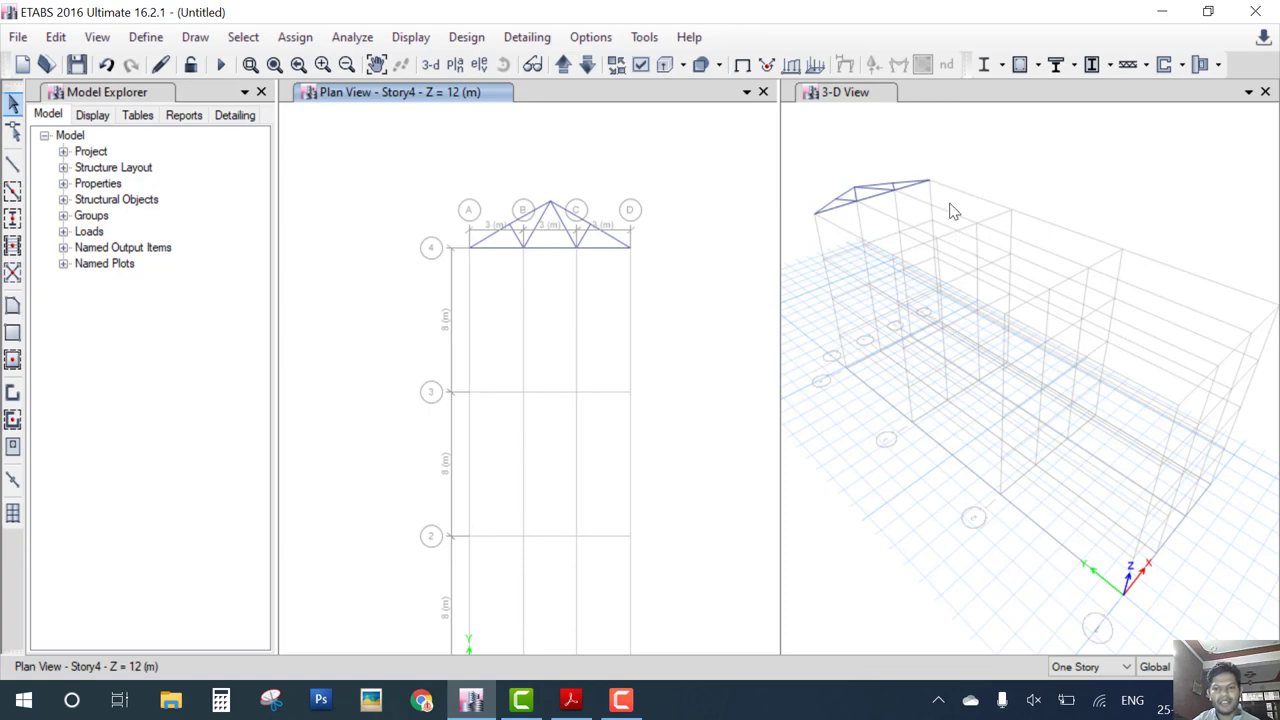
{"action": "mouse_move", "coordinate": [950, 163]}
{"action": "left_mouse_down"}
{"action": "mouse_move", "coordinate": [797, 185]}
{"action": "mouse_move", "coordinate": [860, 250]}
{"action": "mouse_move", "coordinate": [1000, 143]}
{"action": "left_mouse_up"}
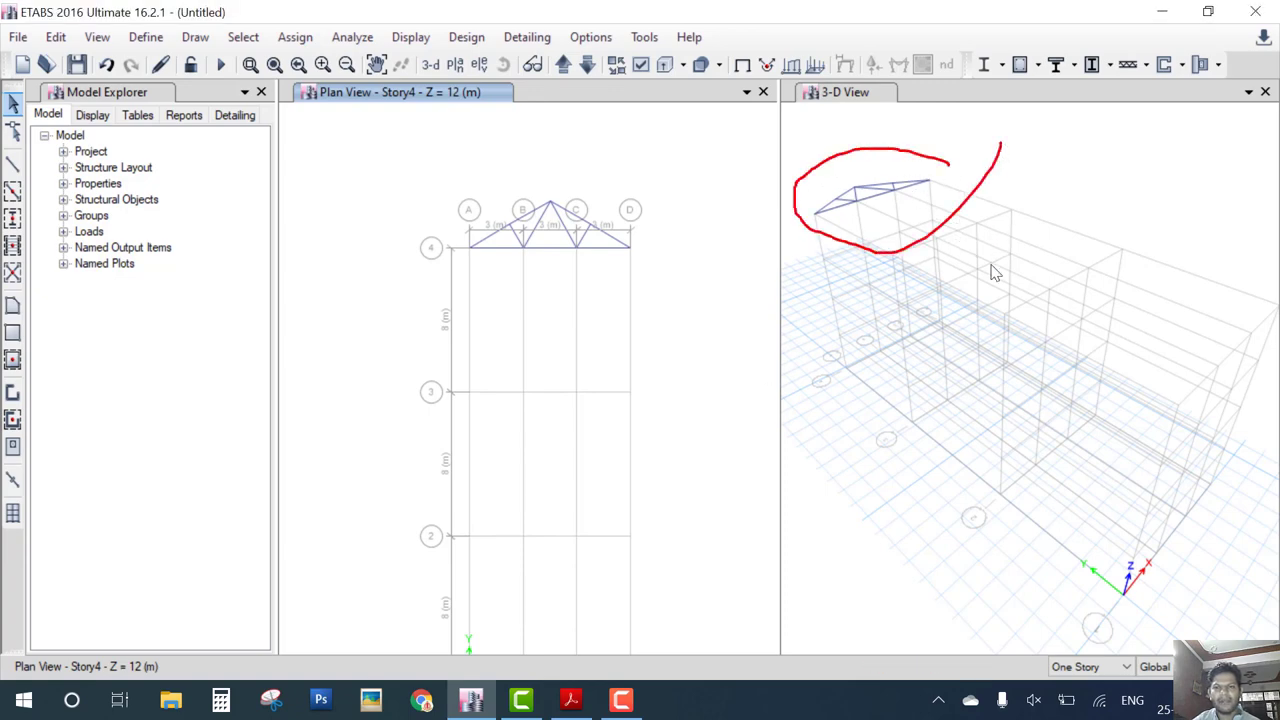
{"action": "left_click_drag", "start_coordinate": [944, 293], "coordinate": [1068, 208]}
{"action": "mouse_move", "coordinate": [938, 293]}
{"action": "left_mouse_down"}
{"action": "mouse_move", "coordinate": [980, 141]}
{"action": "mouse_move", "coordinate": [1087, 204]}
{"action": "left_mouse_up"}
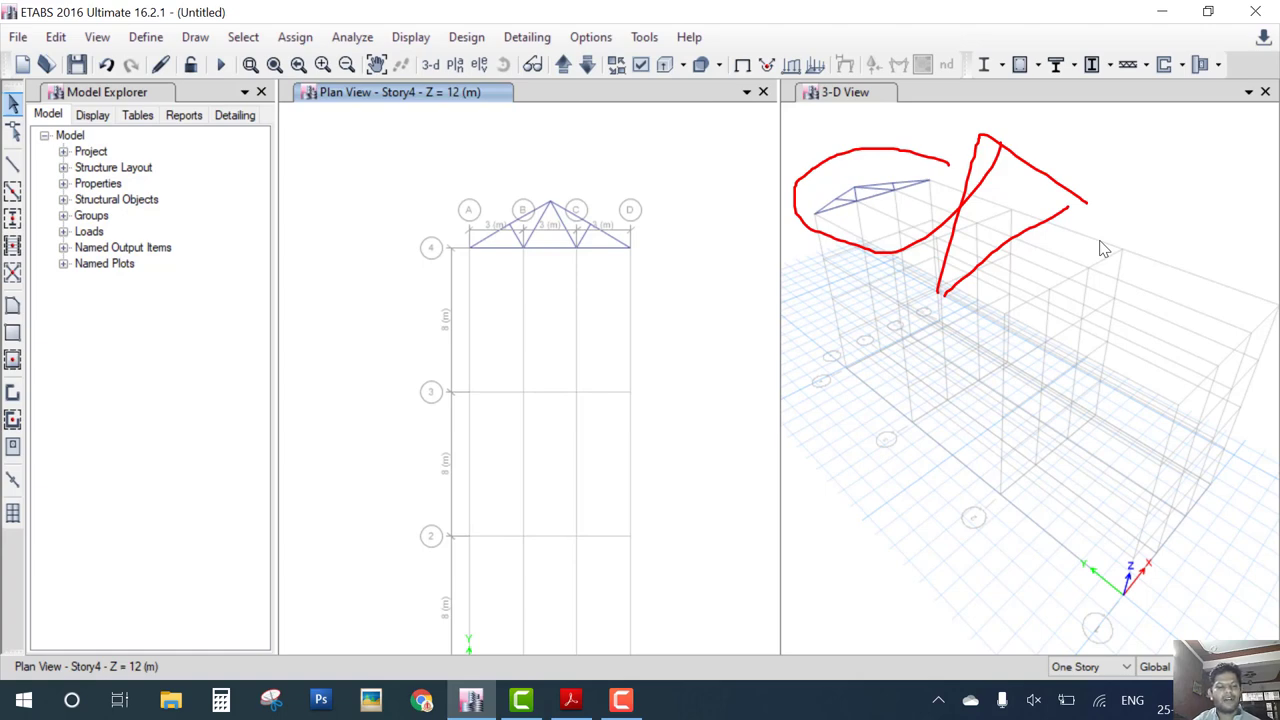
{"action": "key", "text": "Escape"}
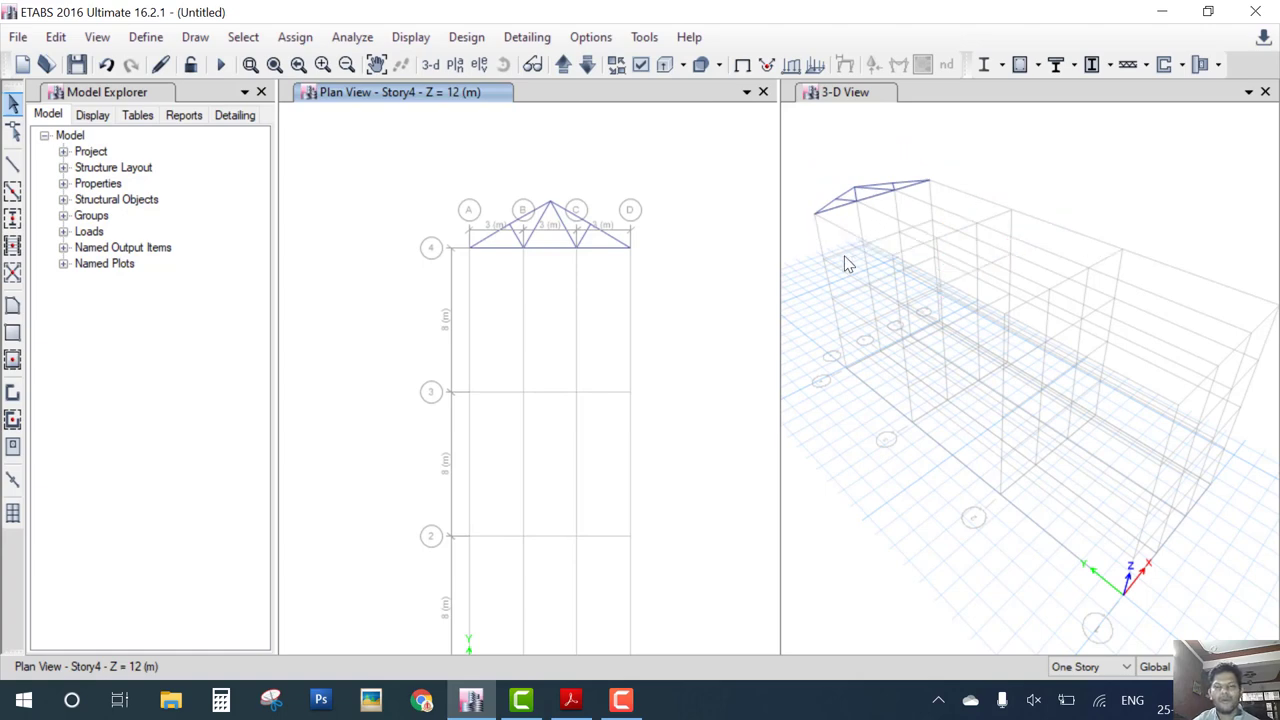
{"action": "left_click", "coordinate": [864, 221]}
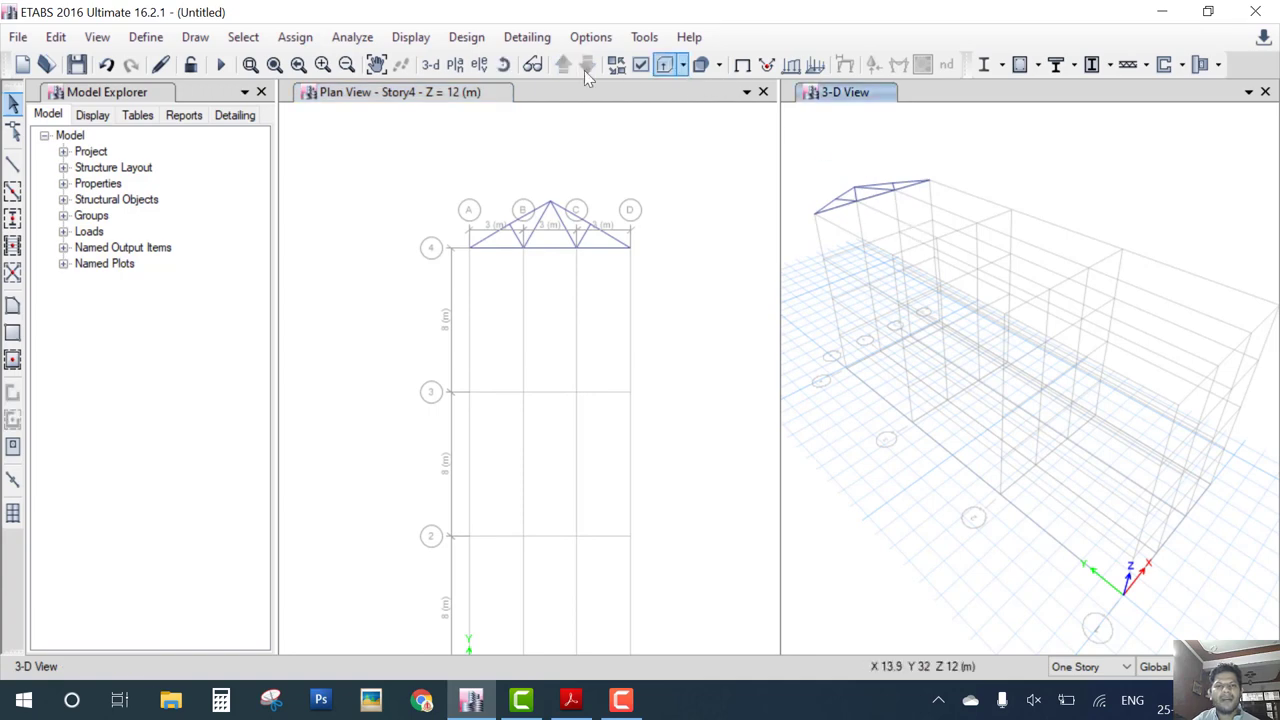
Display the elevation view along grid line 1 in the right-hand pane
{"action": "left_click_drag", "start_coordinate": [826, 366], "coordinate": [815, 398]}
{"action": "key", "text": "Escape"}
{"action": "left_click", "coordinate": [479, 64]}
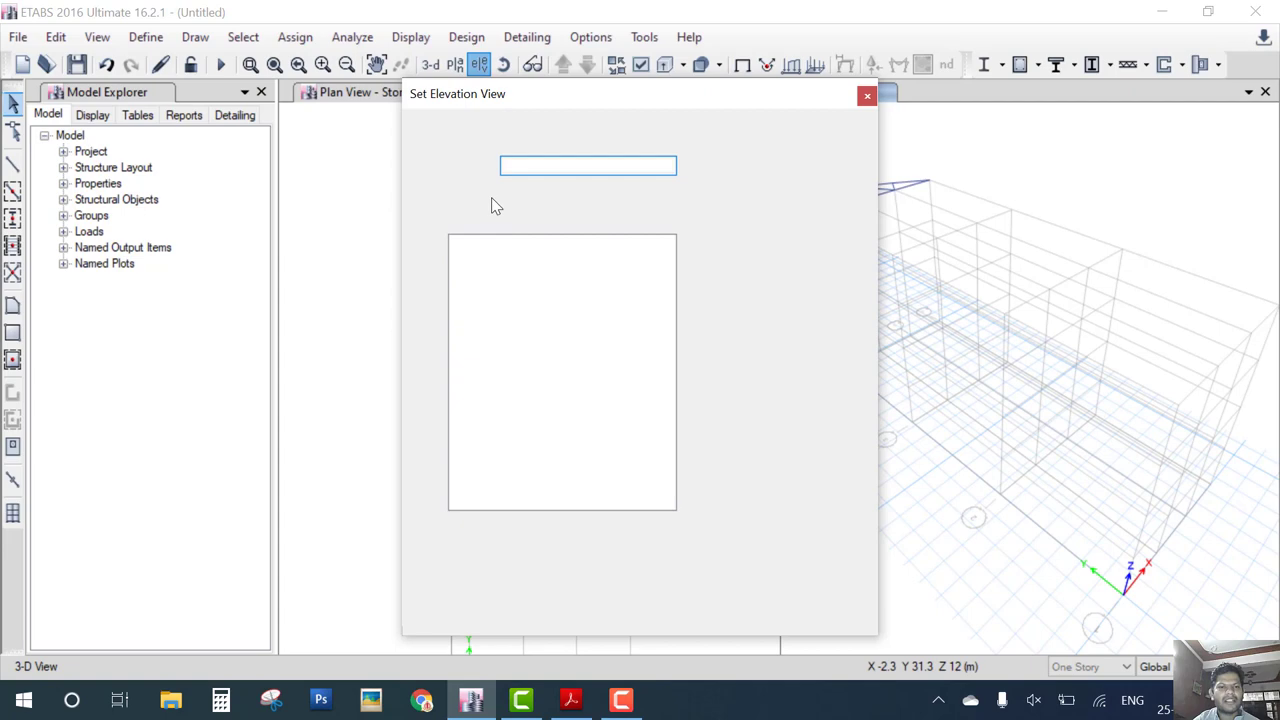
{"action": "left_click", "coordinate": [470, 295]}
{"action": "left_click", "coordinate": [552, 598]}
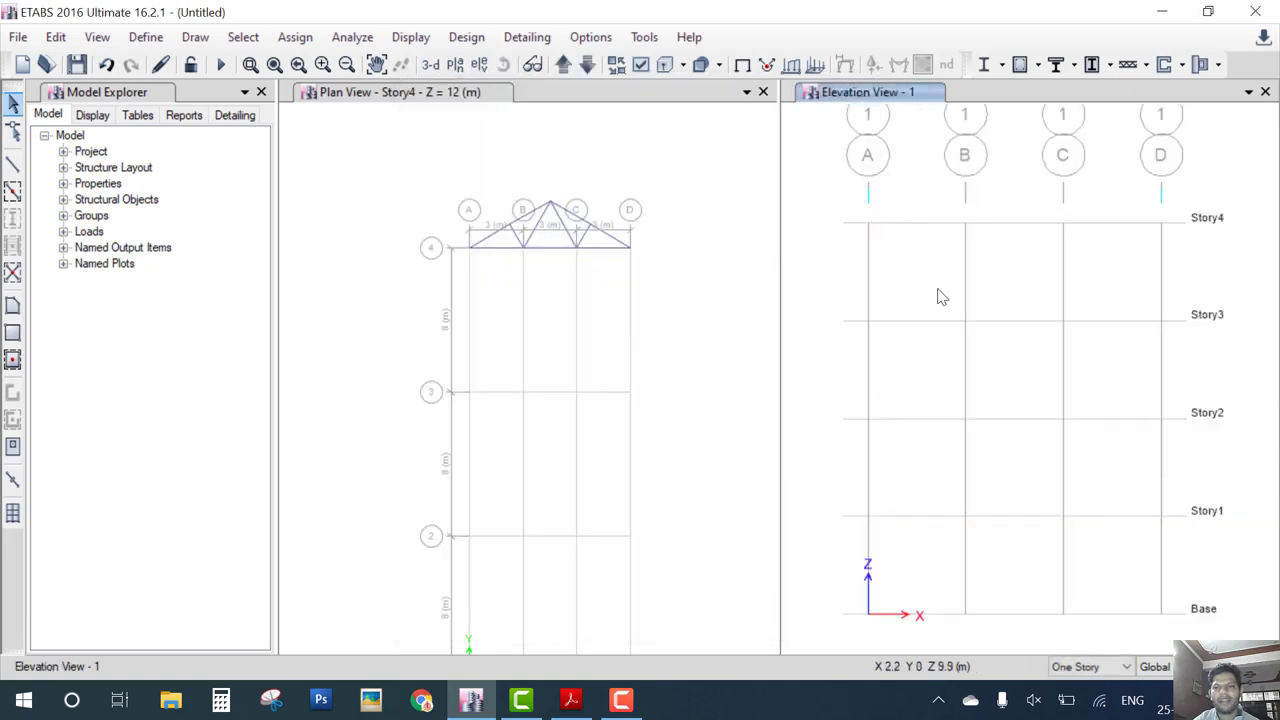
Return to the 3-D view, then switch the pane to Elevation View 4
{"action": "left_click_drag", "start_coordinate": [789, 220], "coordinate": [1133, 355]}
{"action": "scroll", "coordinate": [1133, 355], "scroll_direction": "down", "scroll_amount": 5}
{"action": "scroll", "coordinate": [1111, 374], "scroll_direction": "up", "scroll_amount": 2}
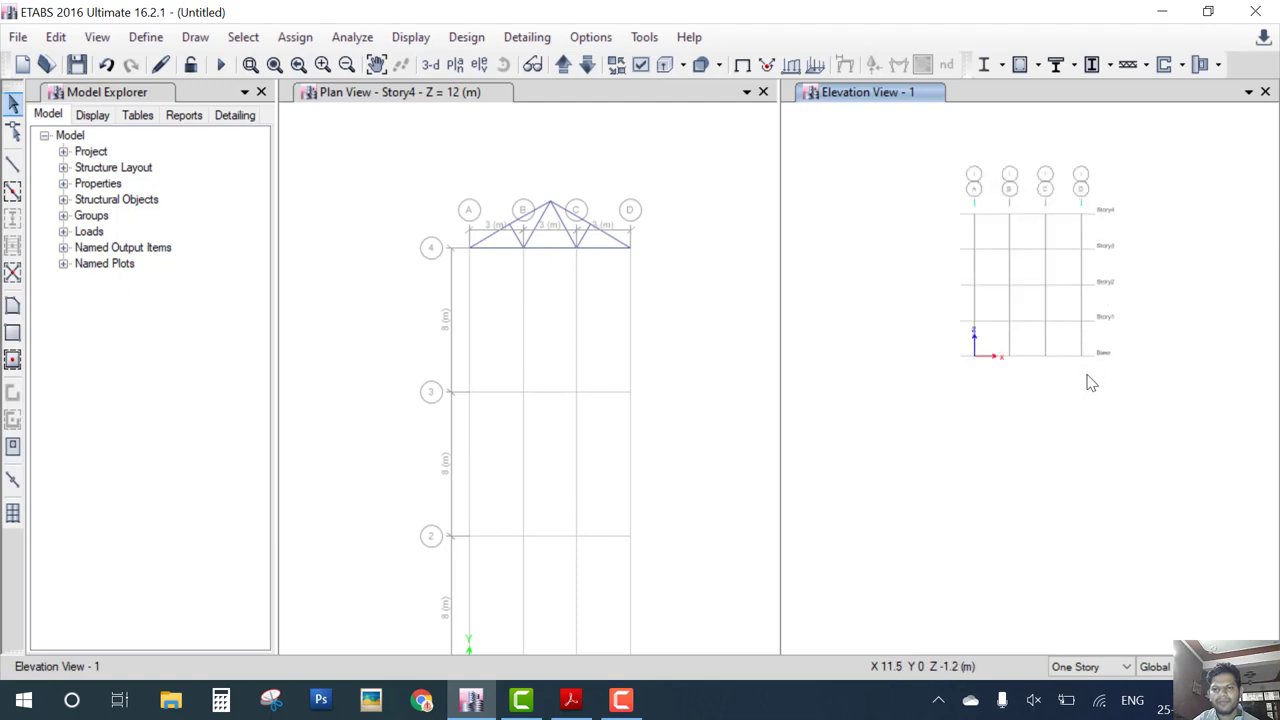
{"action": "left_click", "coordinate": [430, 64]}
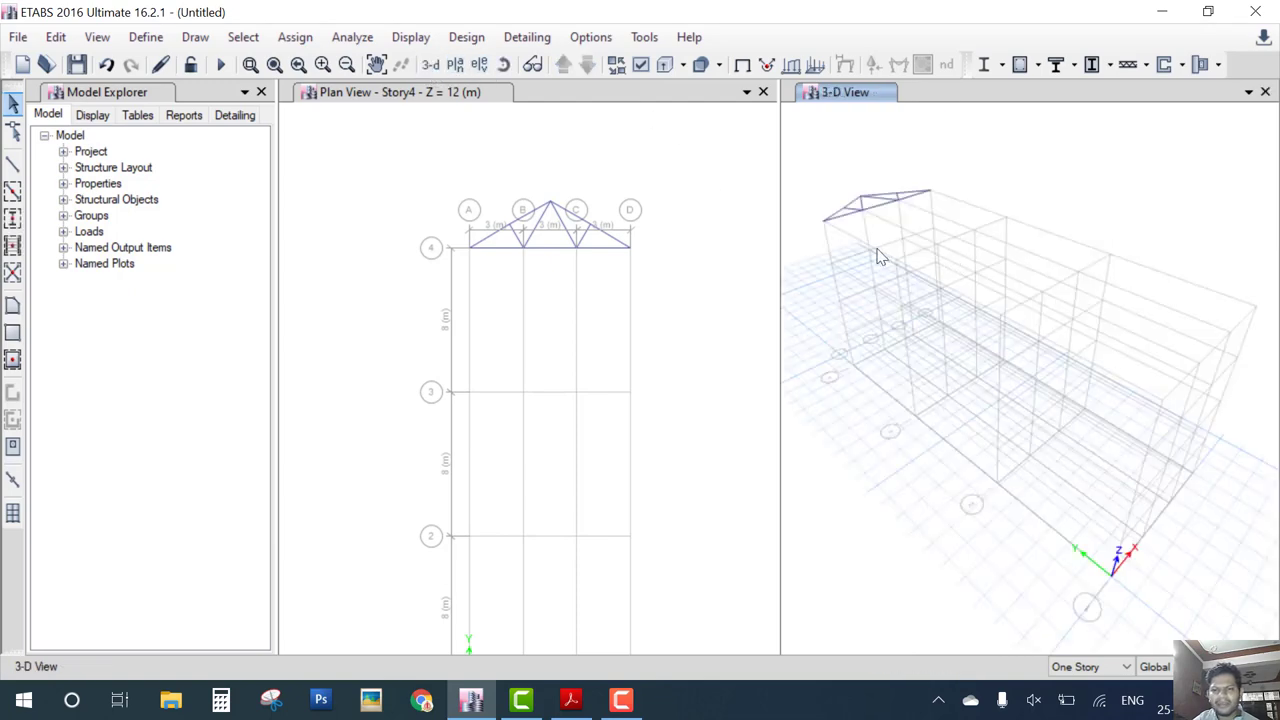
{"action": "scroll", "coordinate": [969, 366], "scroll_direction": "up", "scroll_amount": 8}
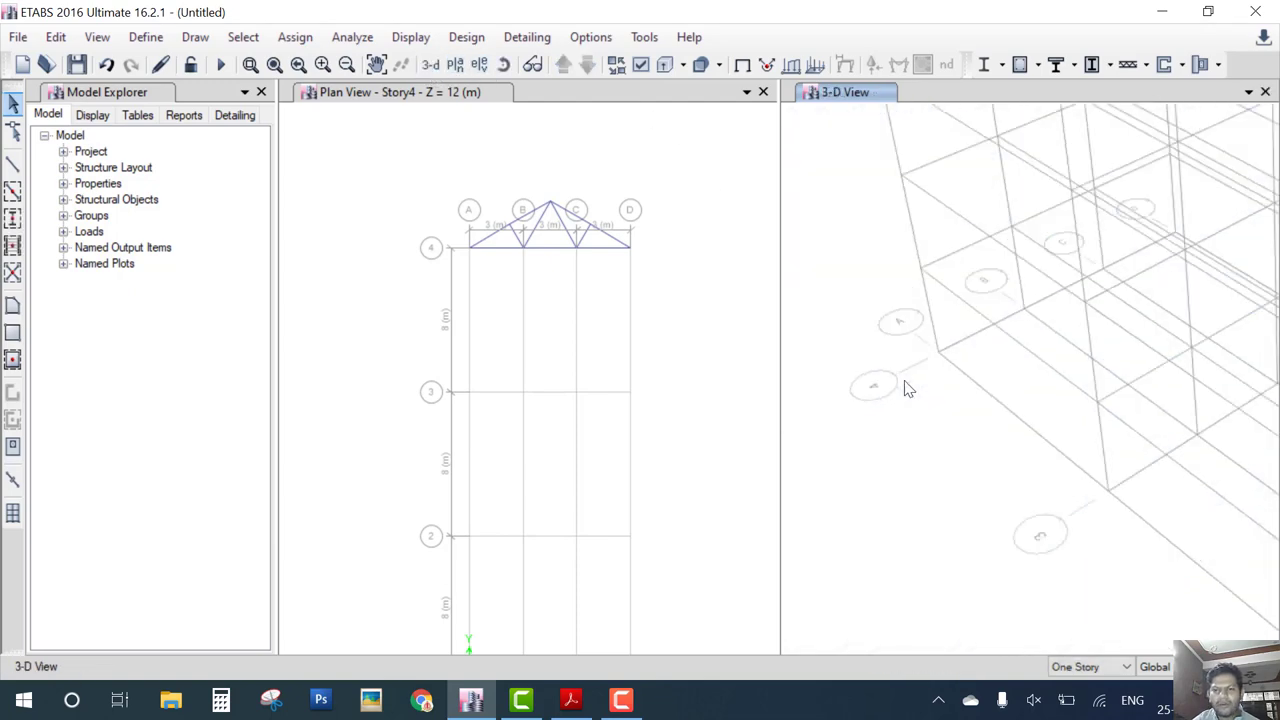
{"action": "scroll", "coordinate": [905, 388], "scroll_direction": "down", "scroll_amount": 4}
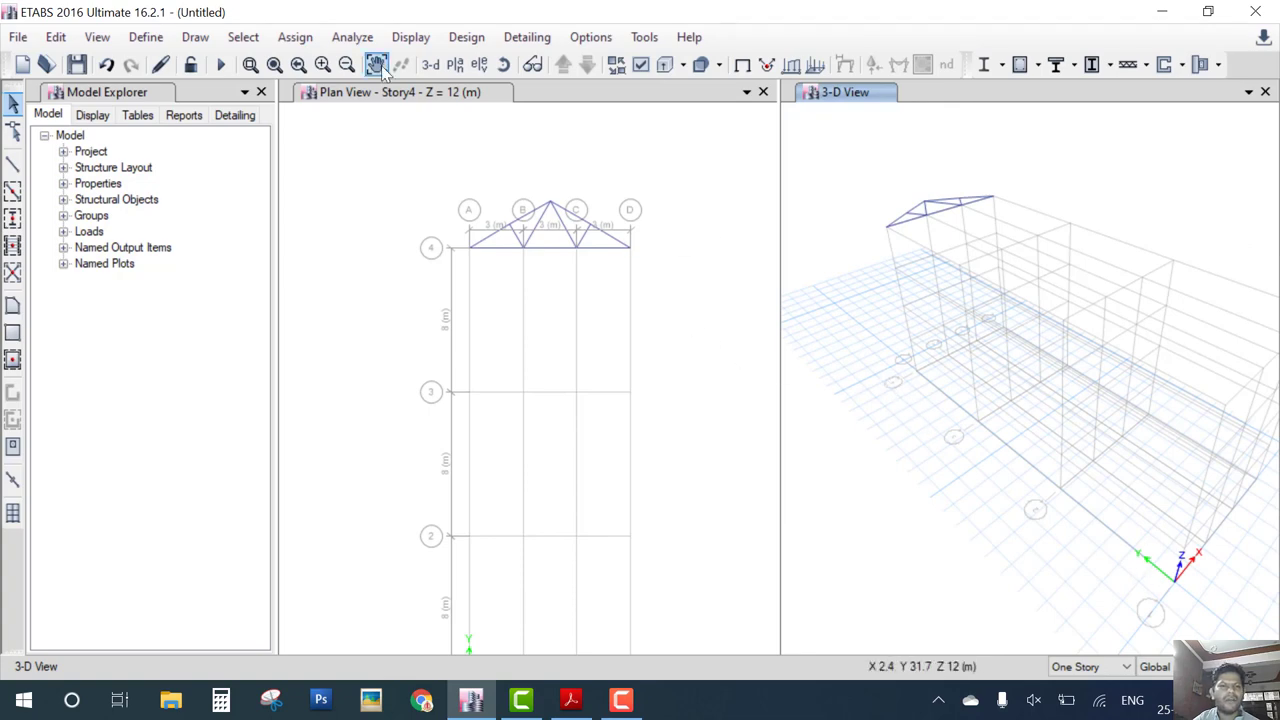
{"action": "left_click", "coordinate": [479, 64]}
{"action": "left_click", "coordinate": [503, 335]}
{"action": "left_click", "coordinate": [560, 600]}
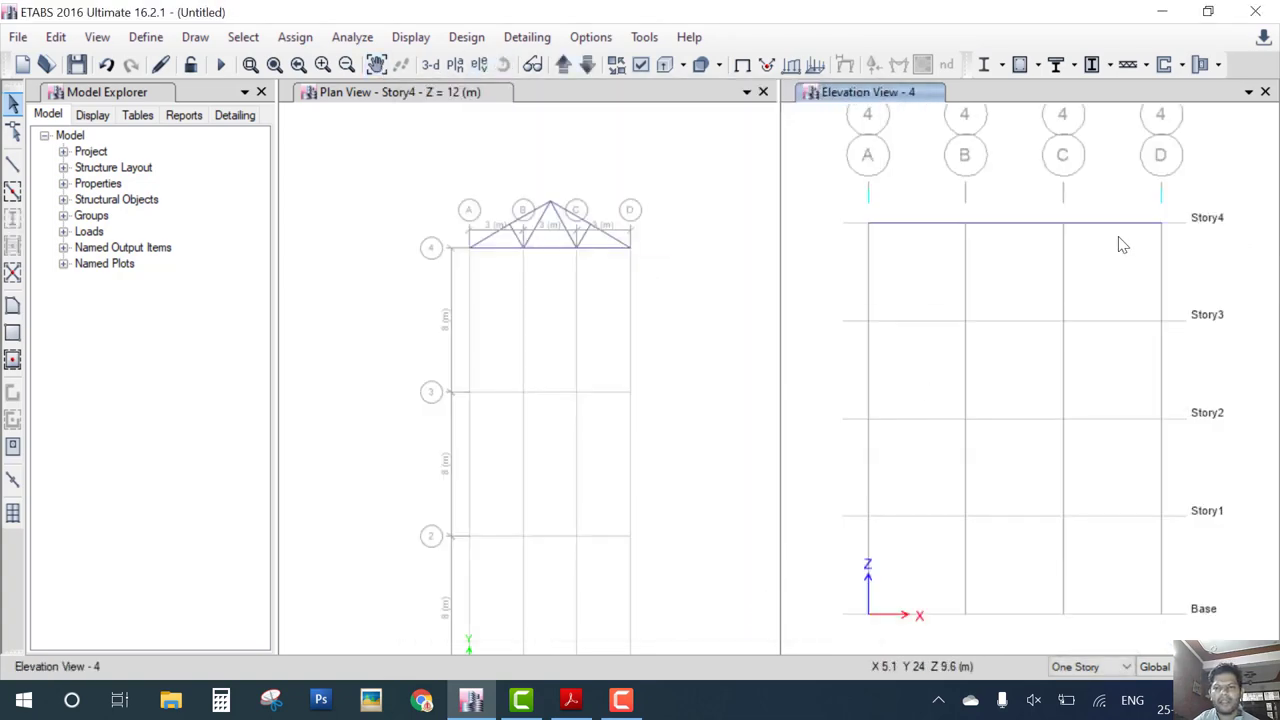
Draw a fixed-length, fixed-angle 150° rafter rising from grid D at Story4
{"action": "left_click", "coordinate": [200, 37]}
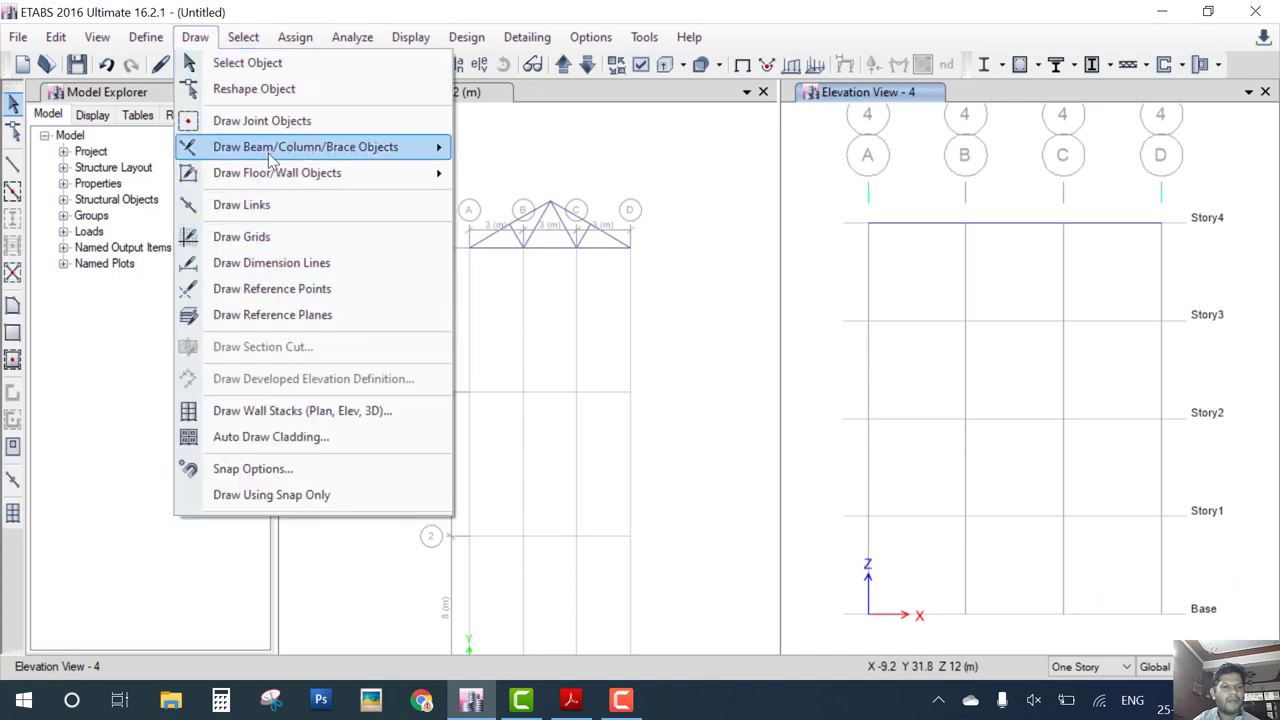
{"action": "mouse_move", "coordinate": [317, 158]}
{"action": "left_click", "coordinate": [543, 149]}
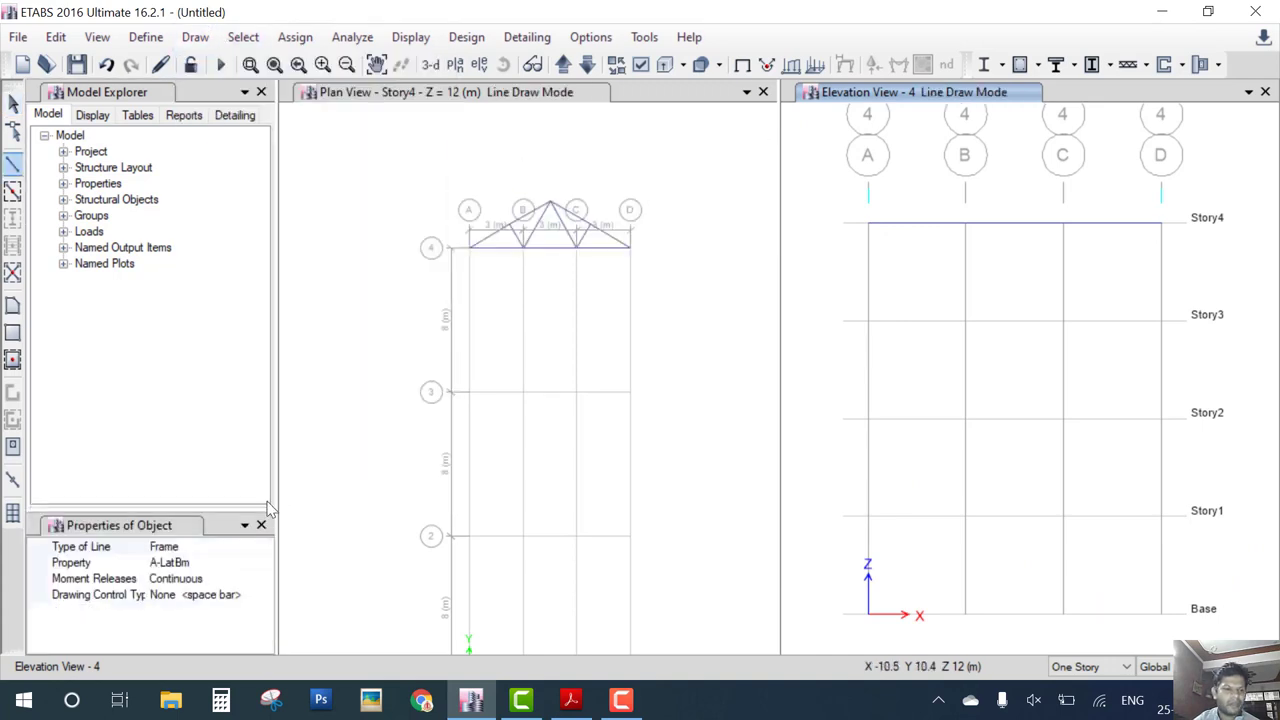
{"action": "left_click", "coordinate": [200, 595]}
{"action": "left_click", "coordinate": [265, 595]}
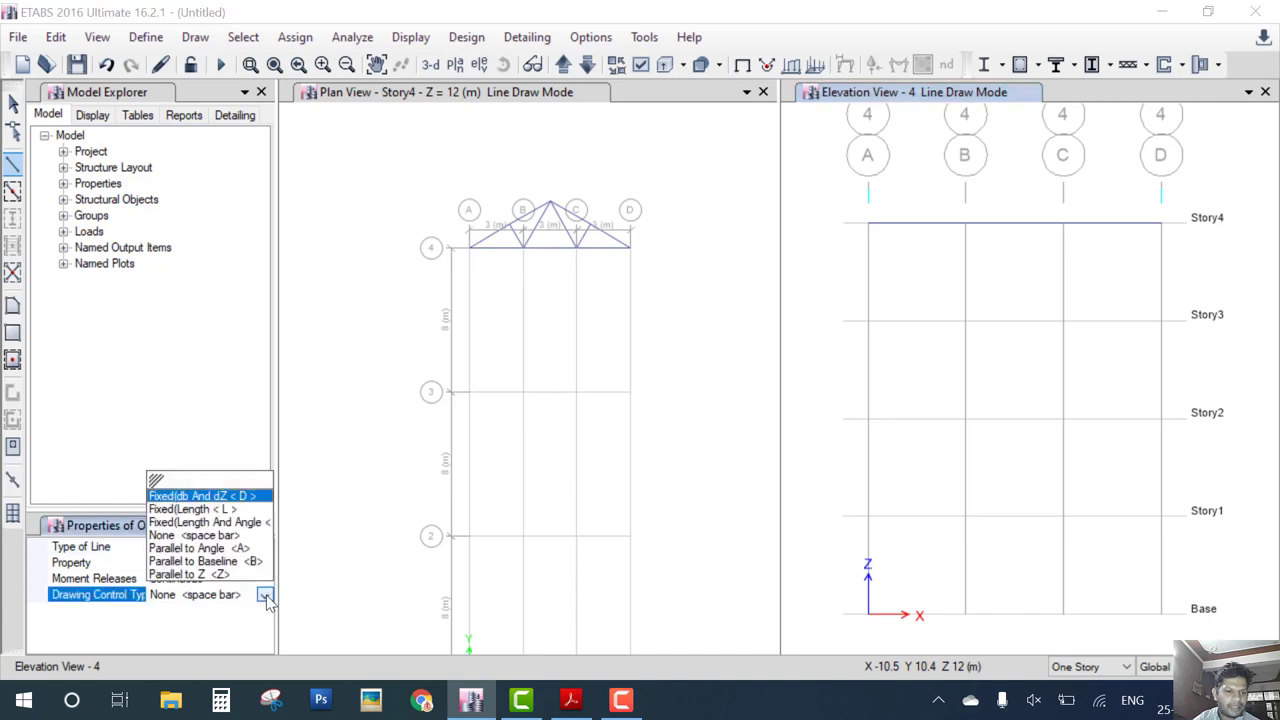
{"action": "left_click", "coordinate": [200, 490]}
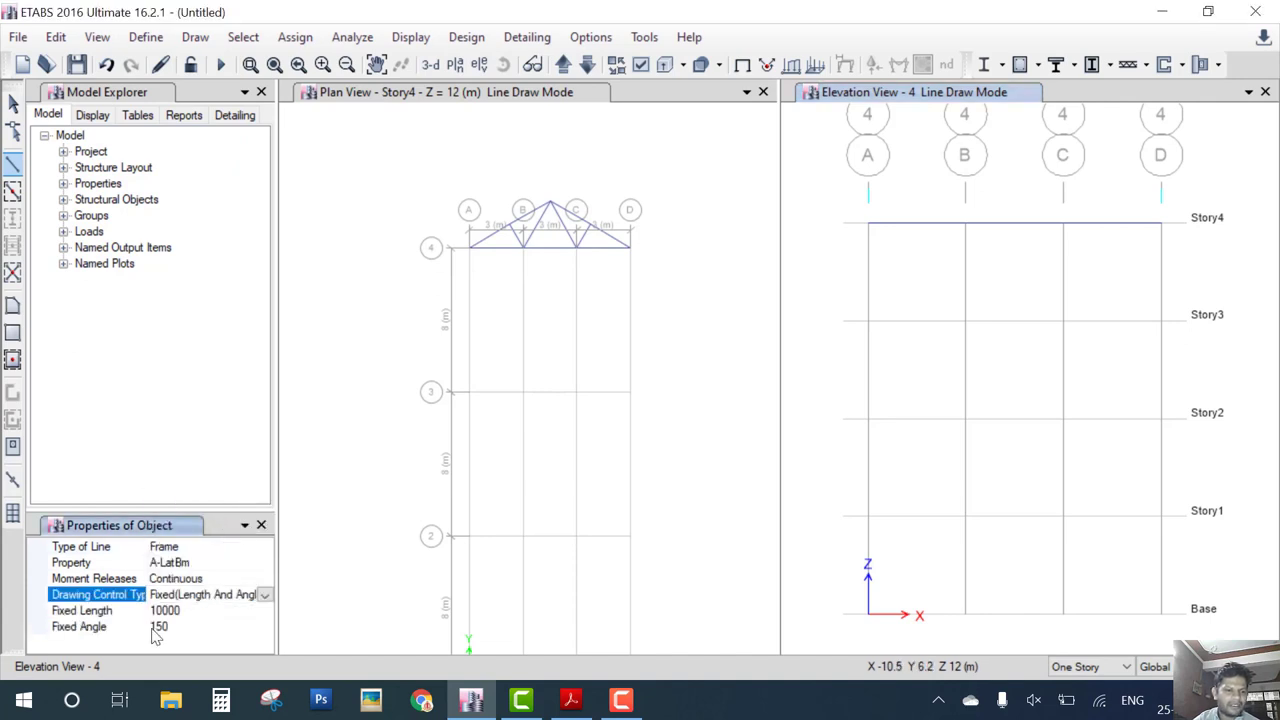
{"action": "left_click", "coordinate": [1161, 222]}
{"action": "middle_click_drag", "start_coordinate": [1058, 314], "coordinate": [1026, 423]}
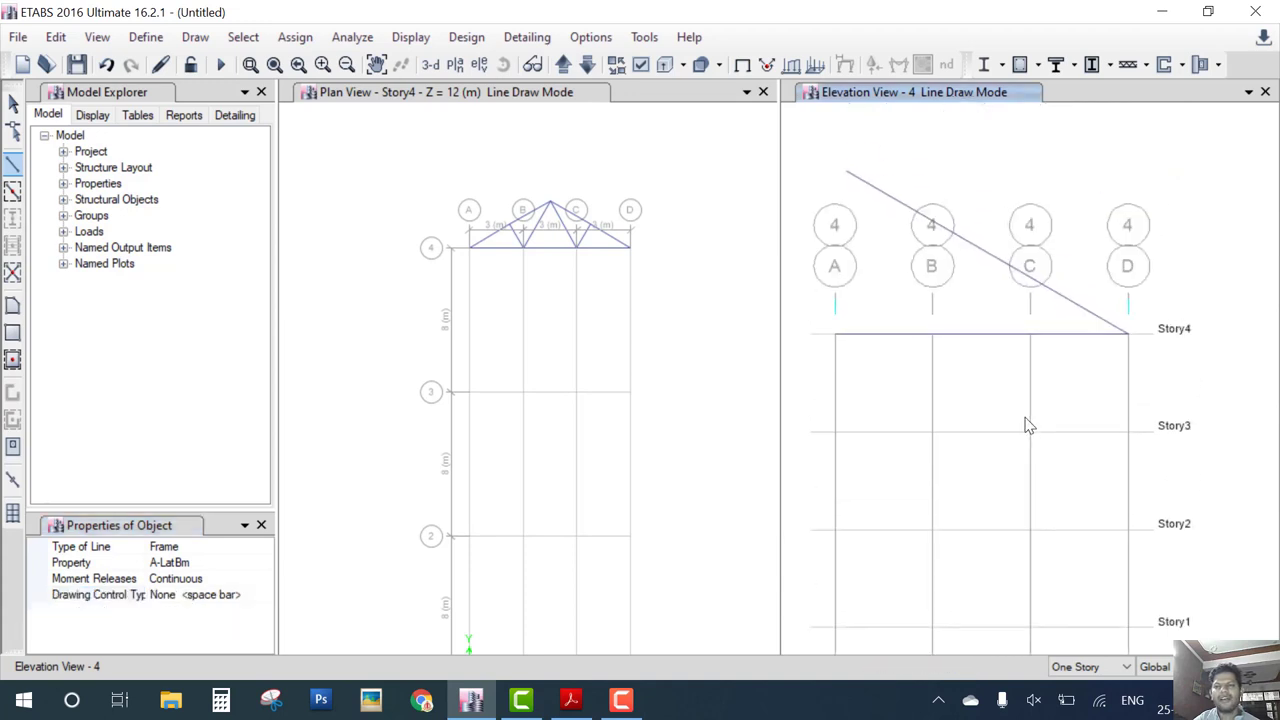
{"action": "key", "text": "Escape"}
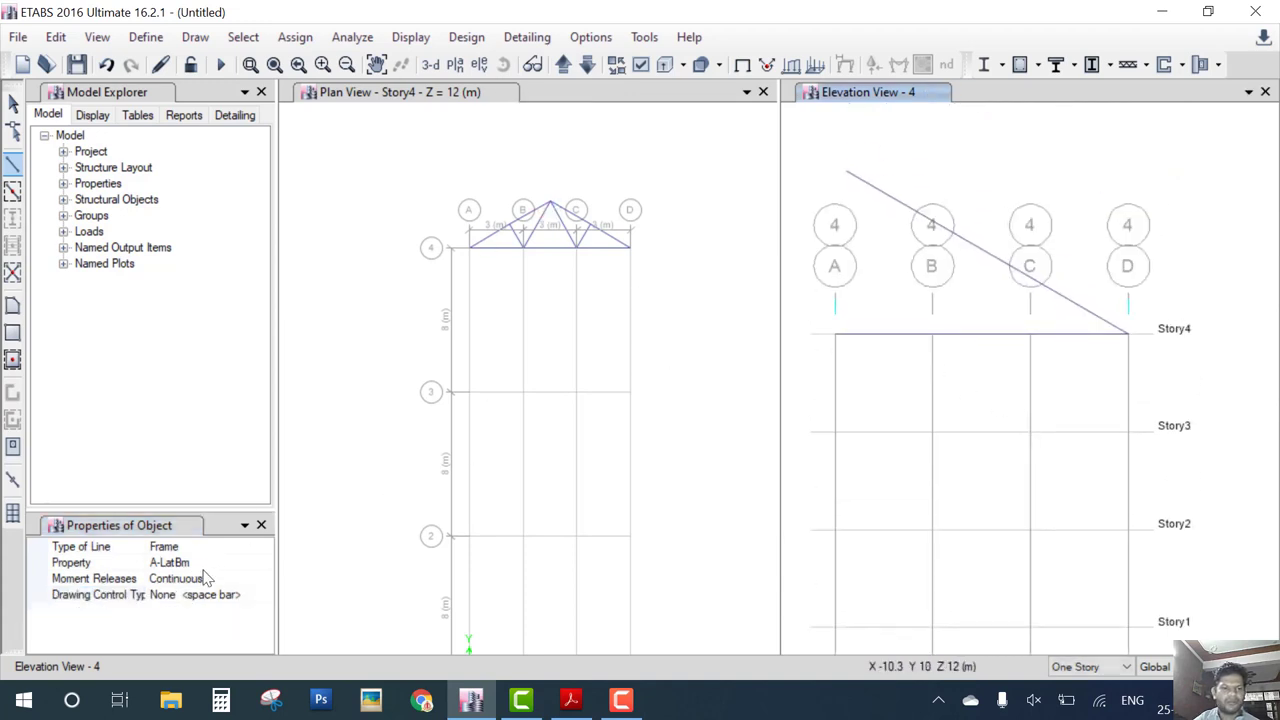
Draw a 30° fixed-length rafter rising from grid A at Story4, crossing the first
{"action": "left_click", "coordinate": [237, 600]}
{"action": "left_click", "coordinate": [264, 595]}
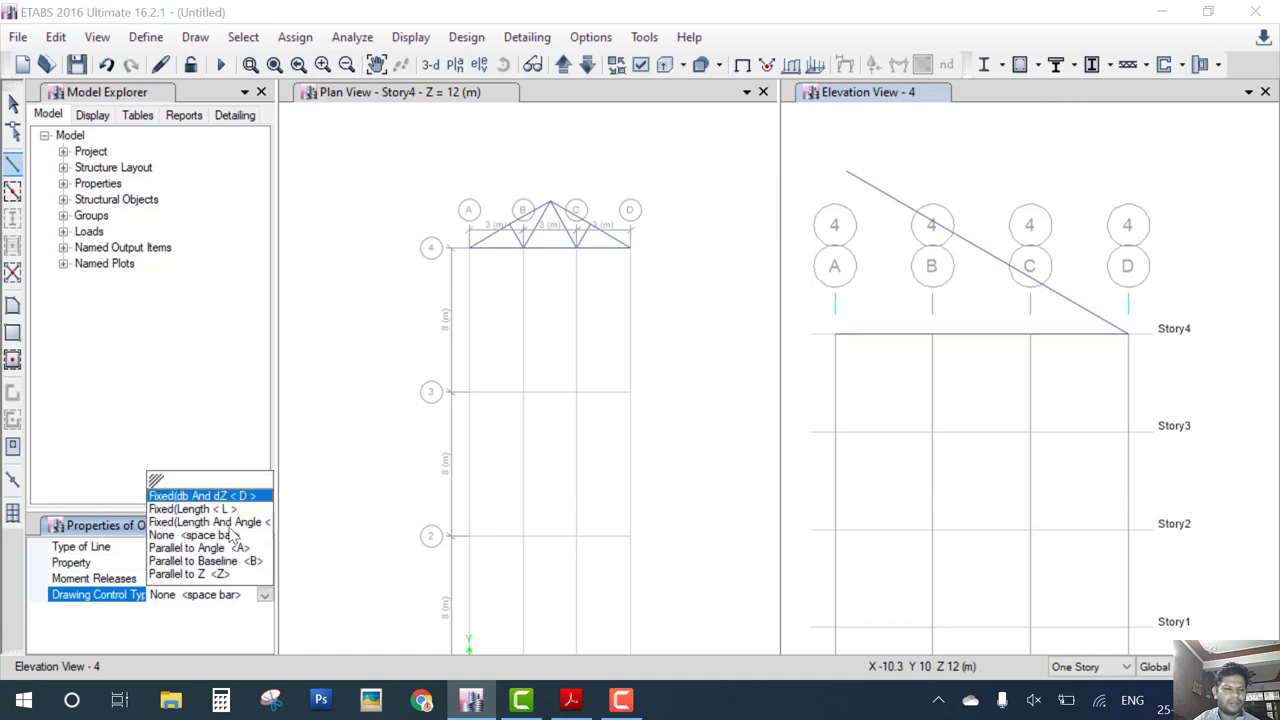
{"action": "left_click", "coordinate": [205, 522]}
{"action": "left_click", "coordinate": [138, 628]}
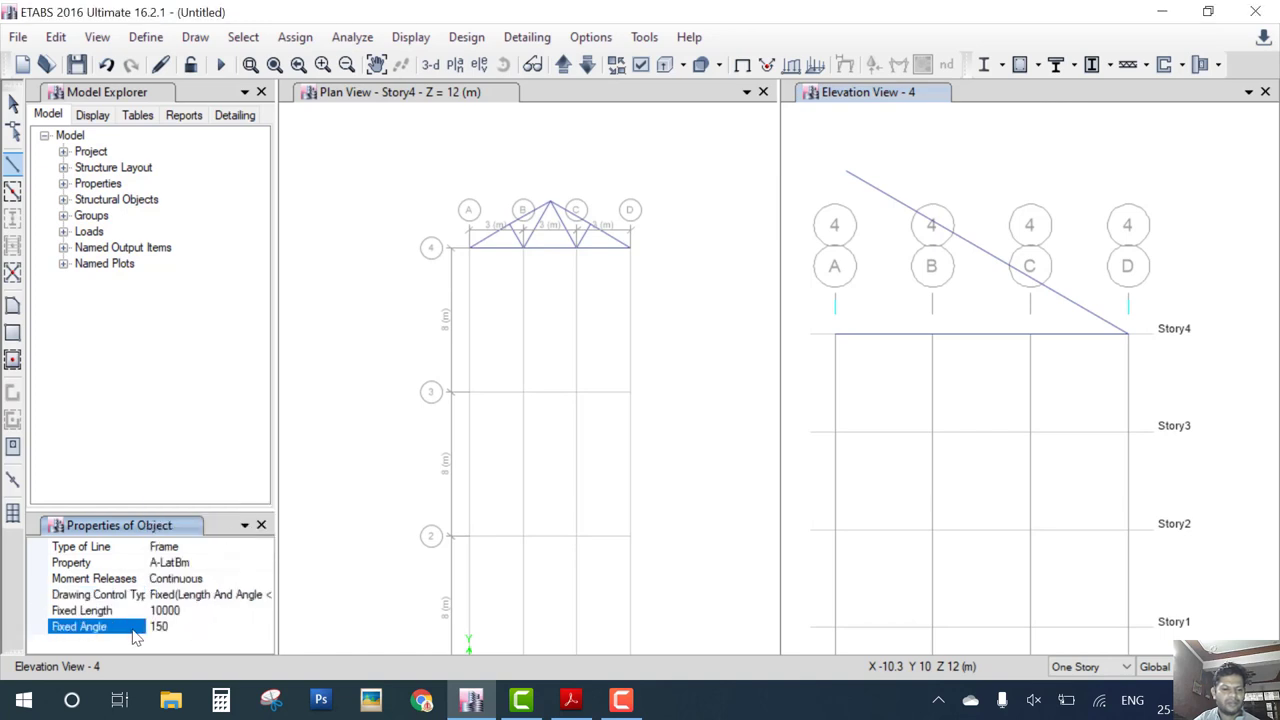
{"action": "type", "text": "30"}
{"action": "left_click_drag", "start_coordinate": [192, 640], "coordinate": [47, 633]}
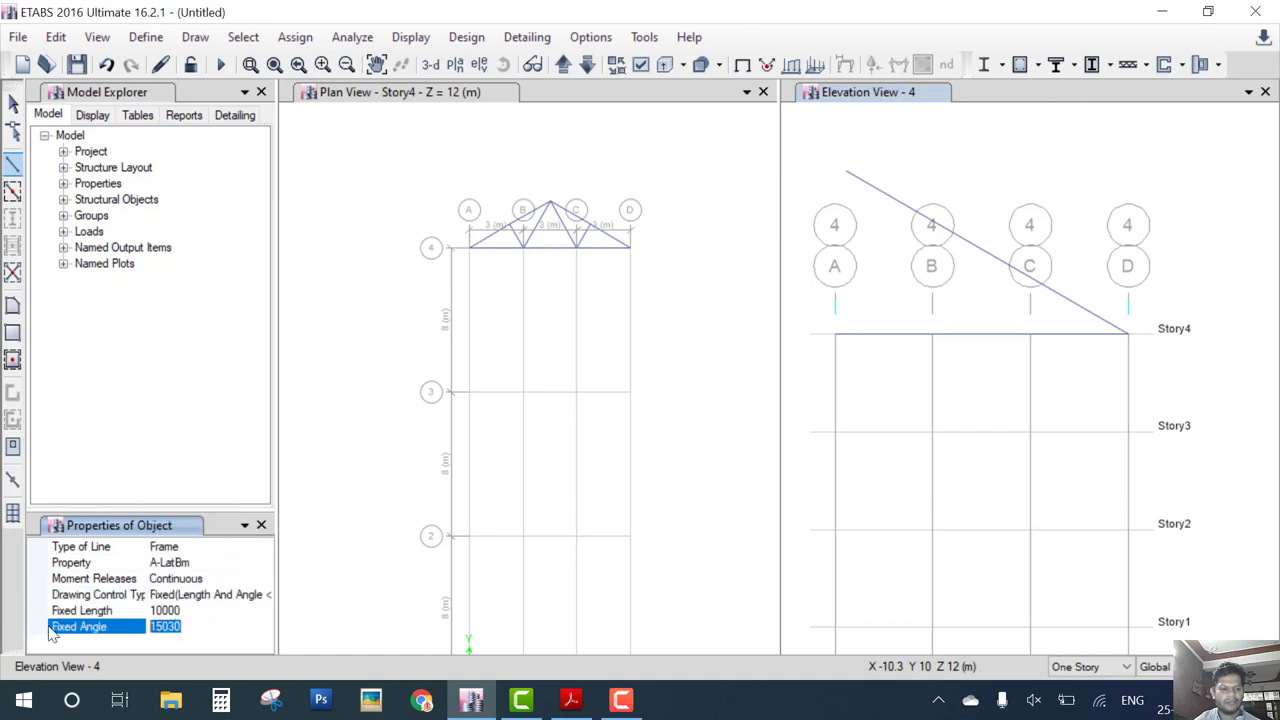
{"action": "type", "text": "30"}
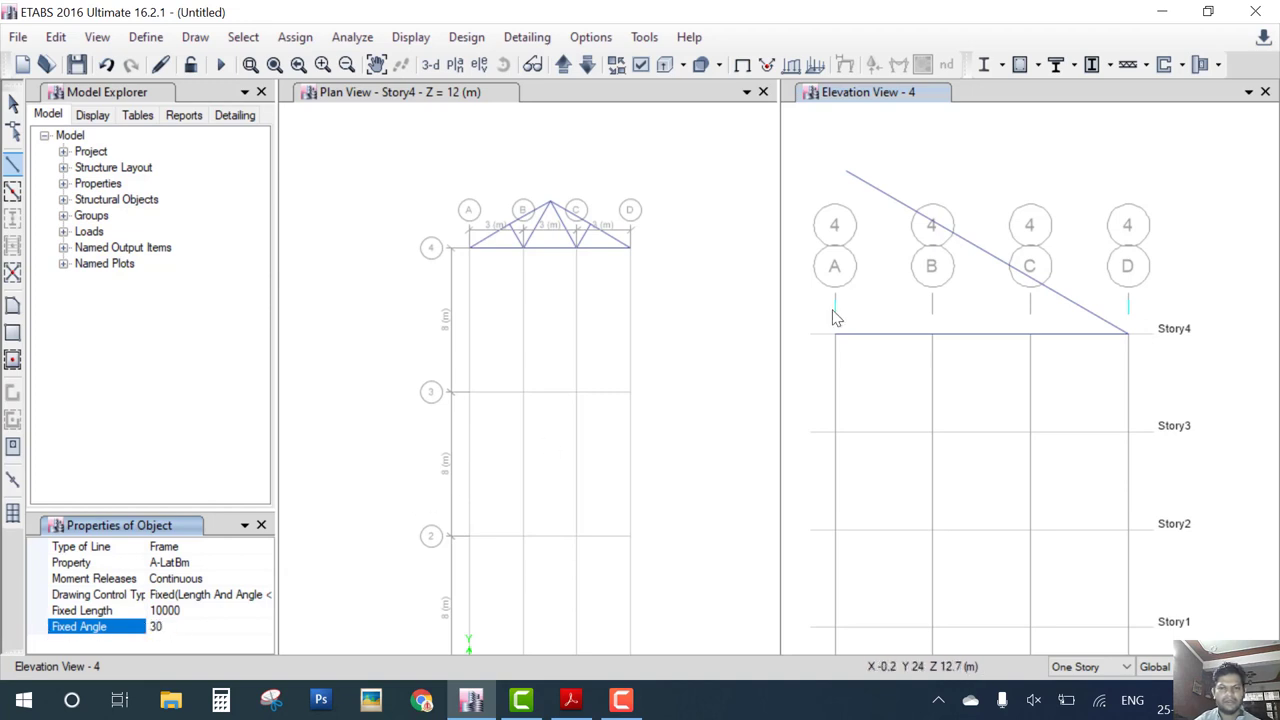
{"action": "left_click", "coordinate": [835, 333]}
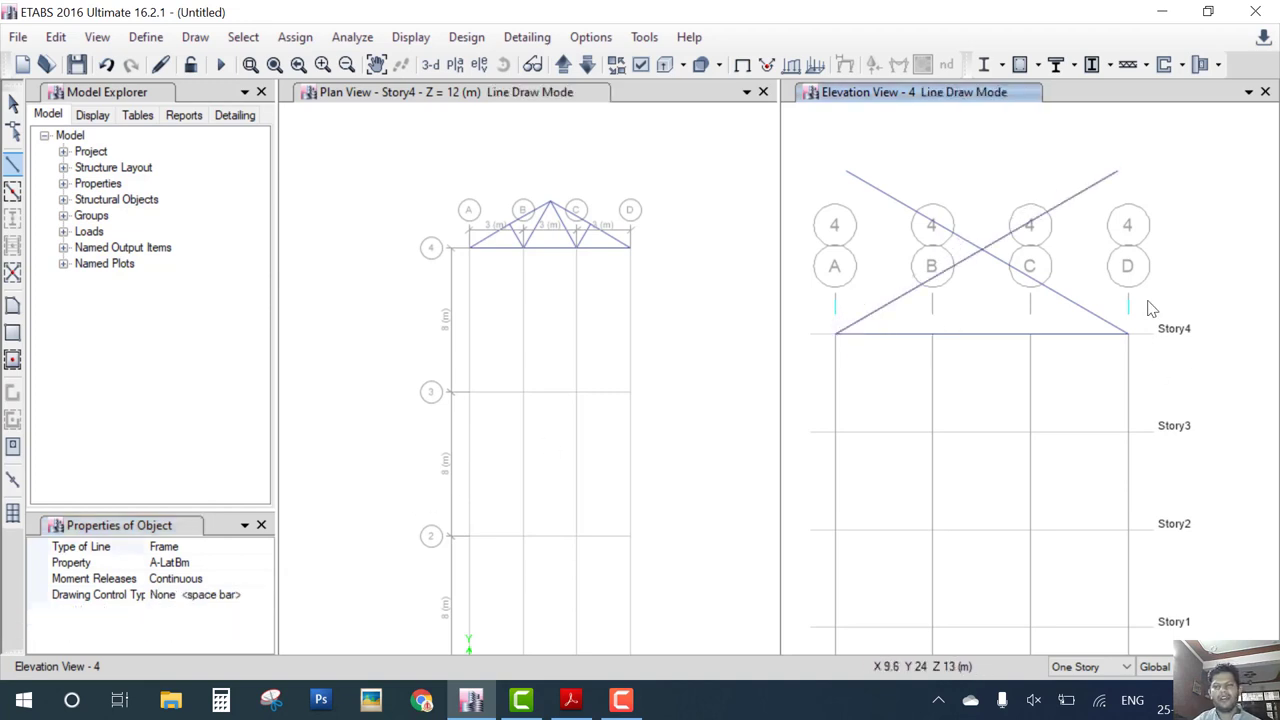
{"action": "key", "text": "Escape"}
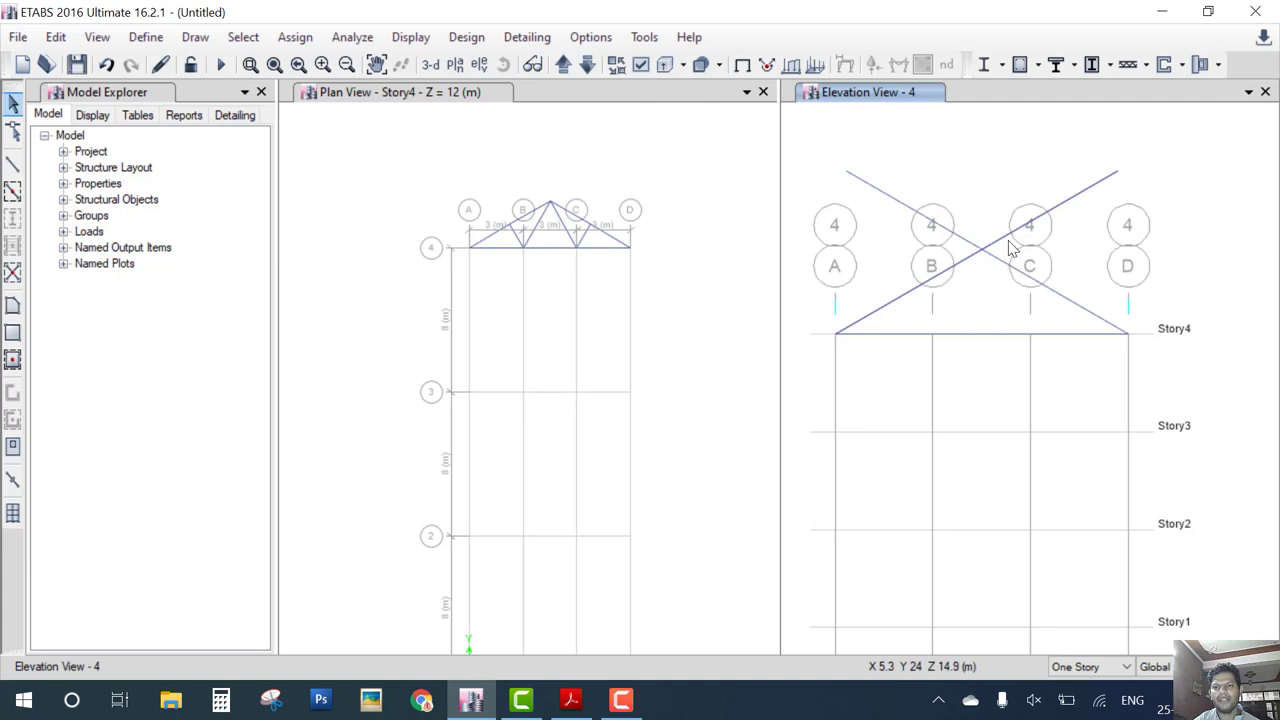
Divide the two crossing diagonal lines at their intersection
{"action": "left_click", "coordinate": [1011, 269]}
{"action": "left_click", "coordinate": [1011, 269]}
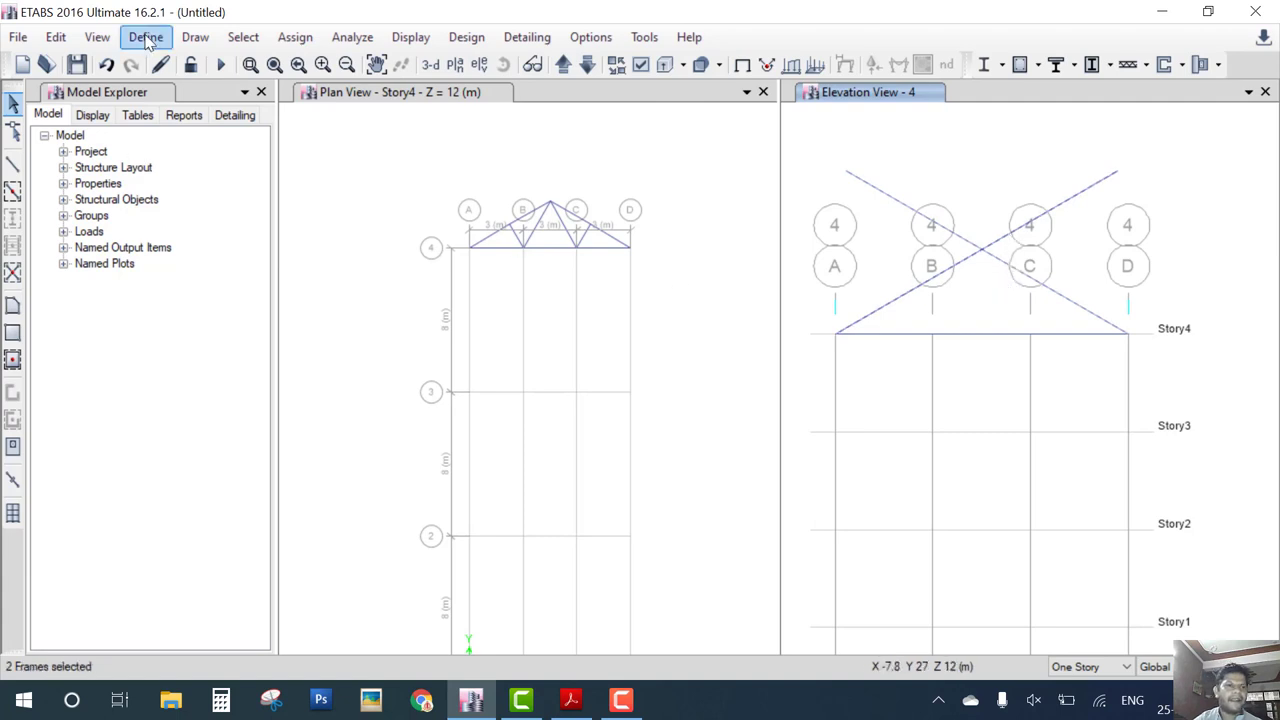
{"action": "left_click", "coordinate": [55, 37]}
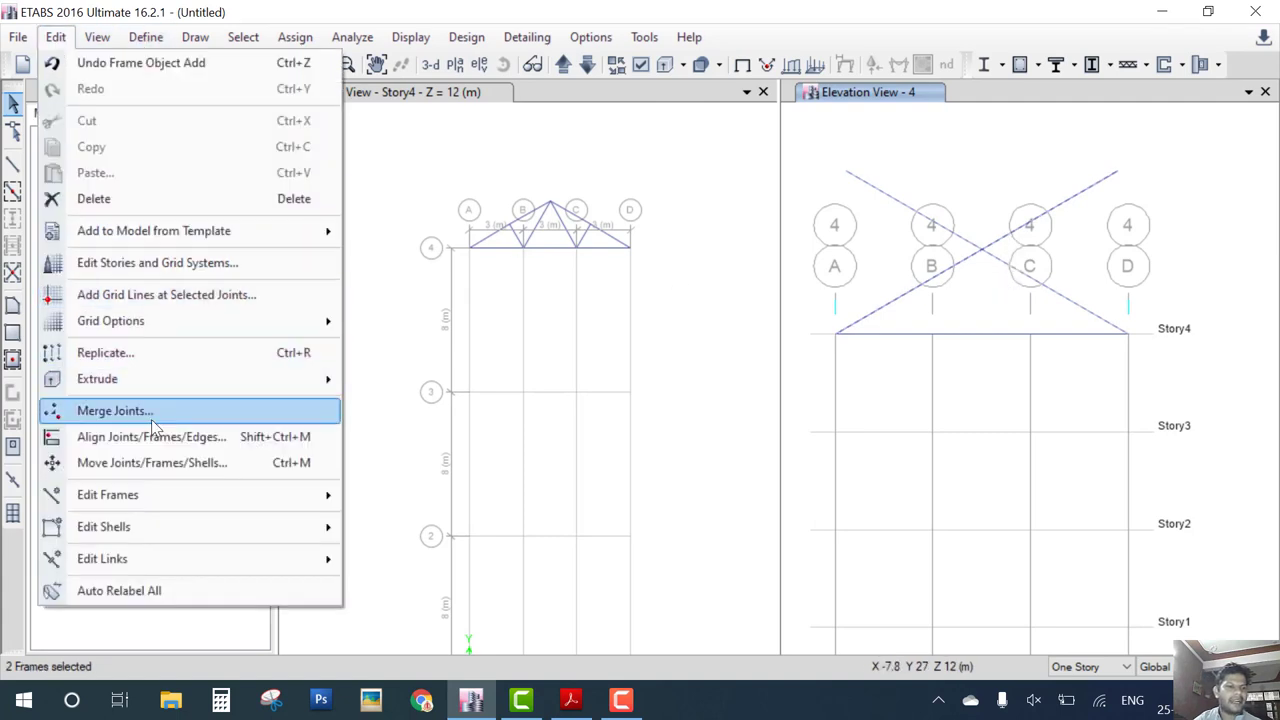
{"action": "mouse_move", "coordinate": [180, 494]}
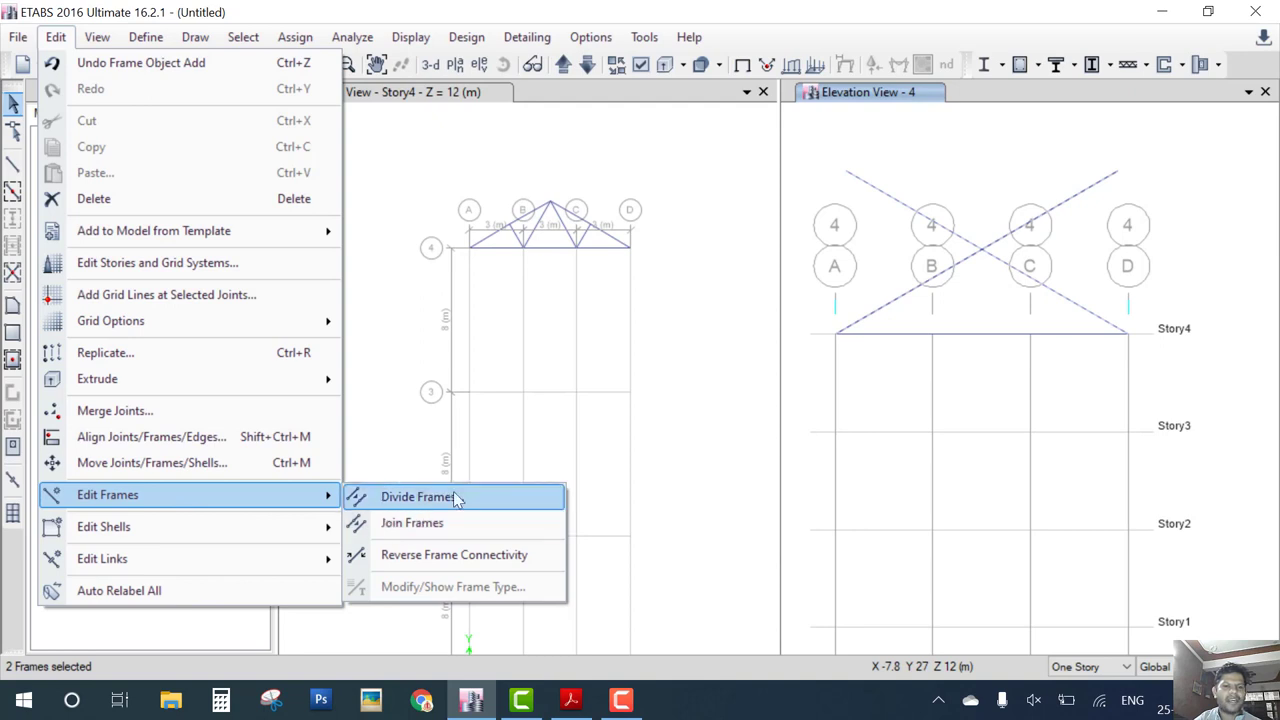
{"action": "left_click", "coordinate": [422, 496]}
{"action": "left_click", "coordinate": [568, 487]}
{"action": "left_click", "coordinate": [570, 570]}
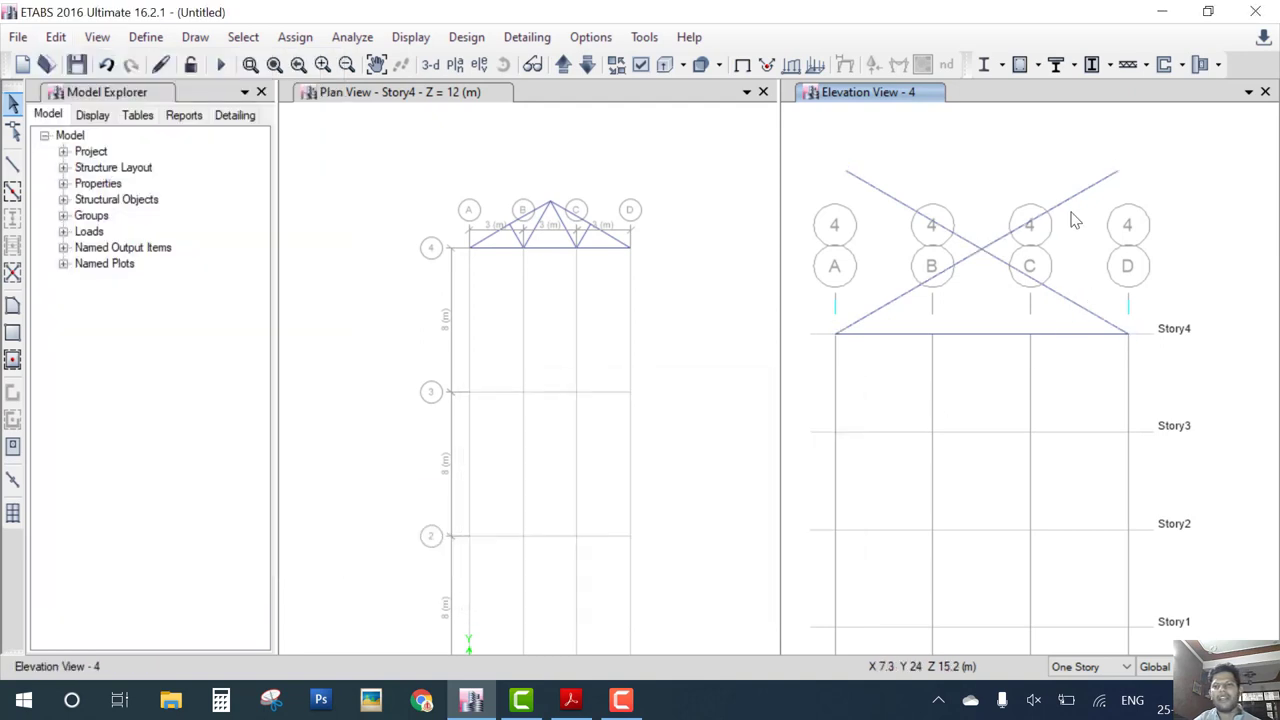
Delete the right and left overhanging segments beyond the apex
{"action": "key", "text": "Delete"}
{"action": "left_click", "coordinate": [945, 229]}
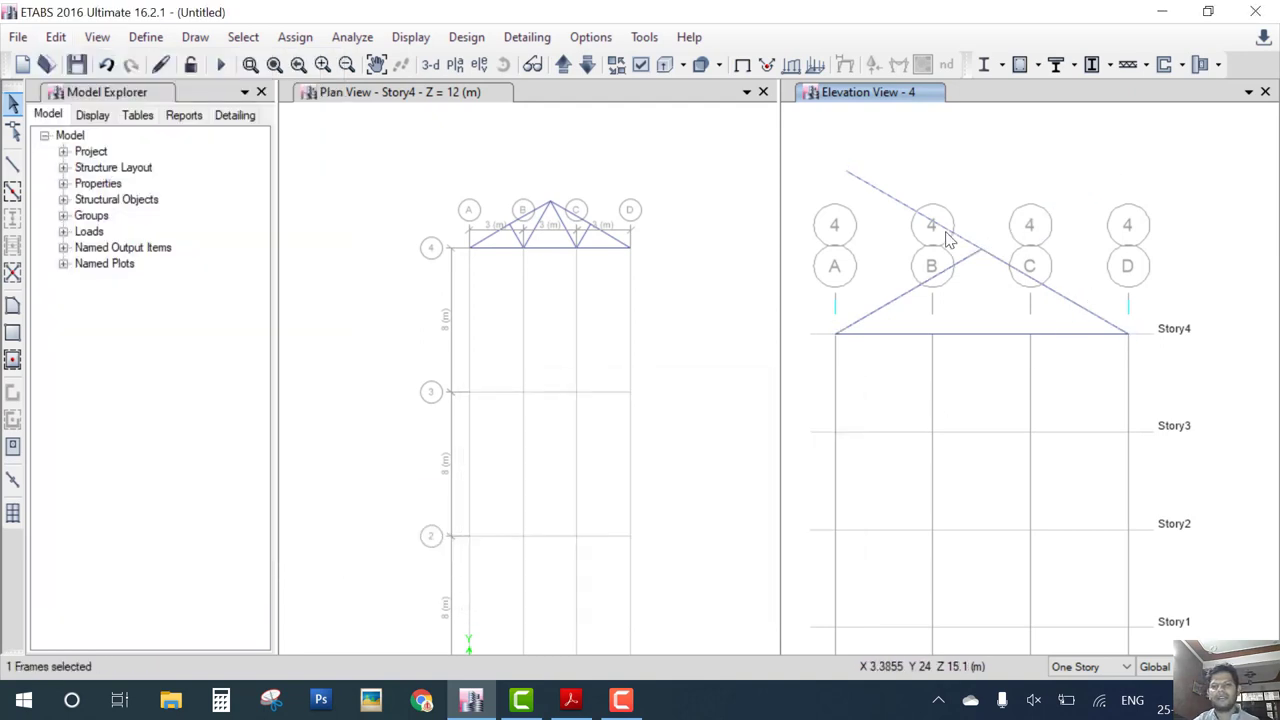
{"action": "key", "text": "Delete"}
Select both roof slopes and set Divide Frames to split them into a set number of pieces
{"action": "left_click", "coordinate": [931, 279]}
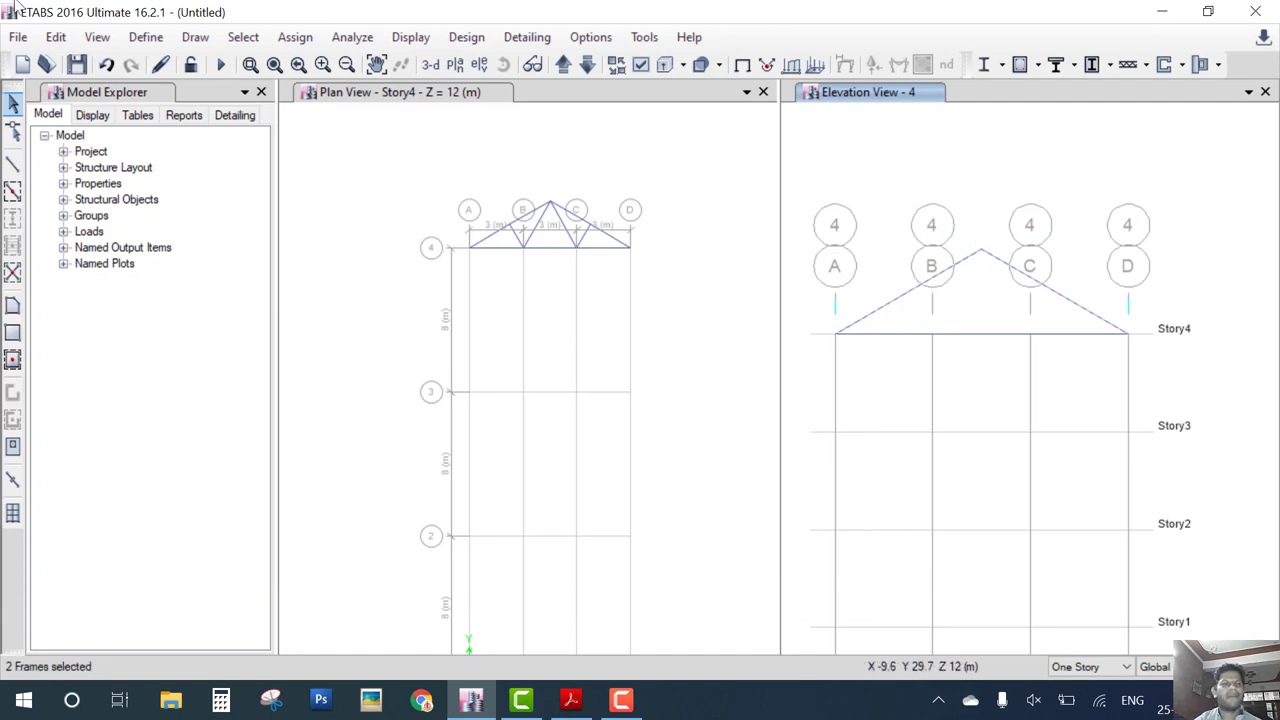
{"action": "left_click", "coordinate": [55, 37]}
{"action": "mouse_move", "coordinate": [162, 497]}
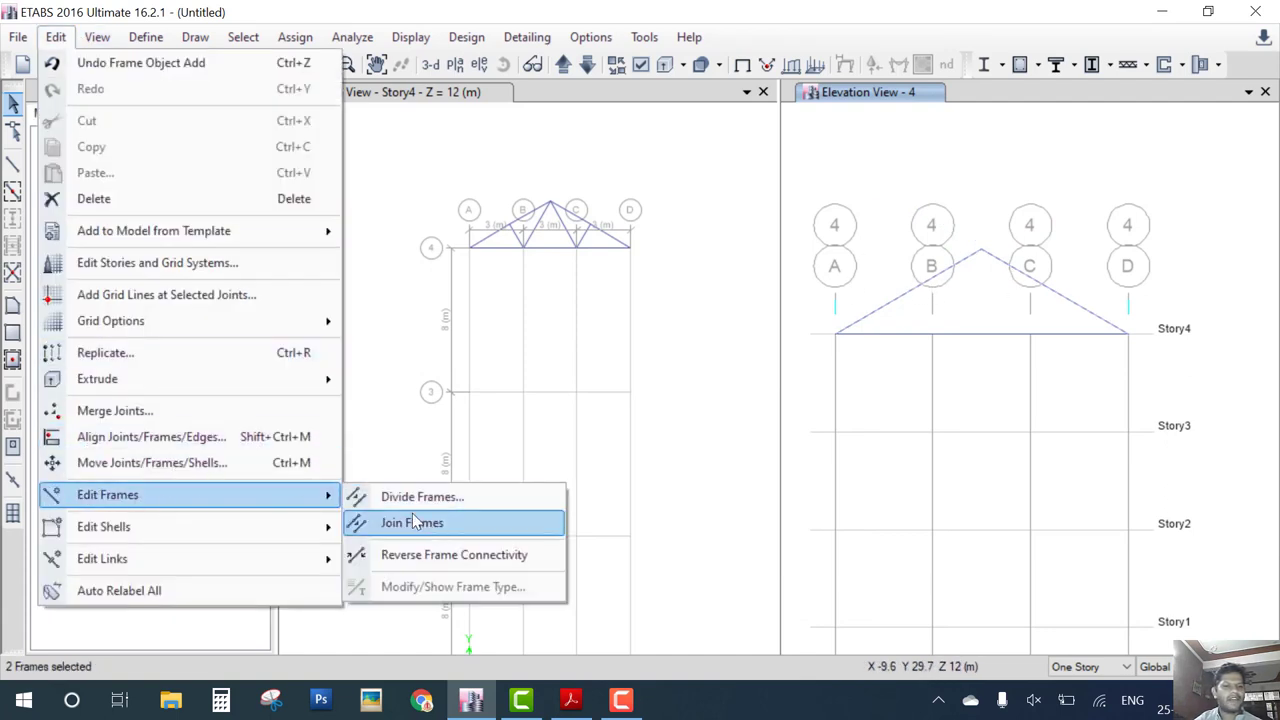
{"action": "left_click", "coordinate": [422, 497]}
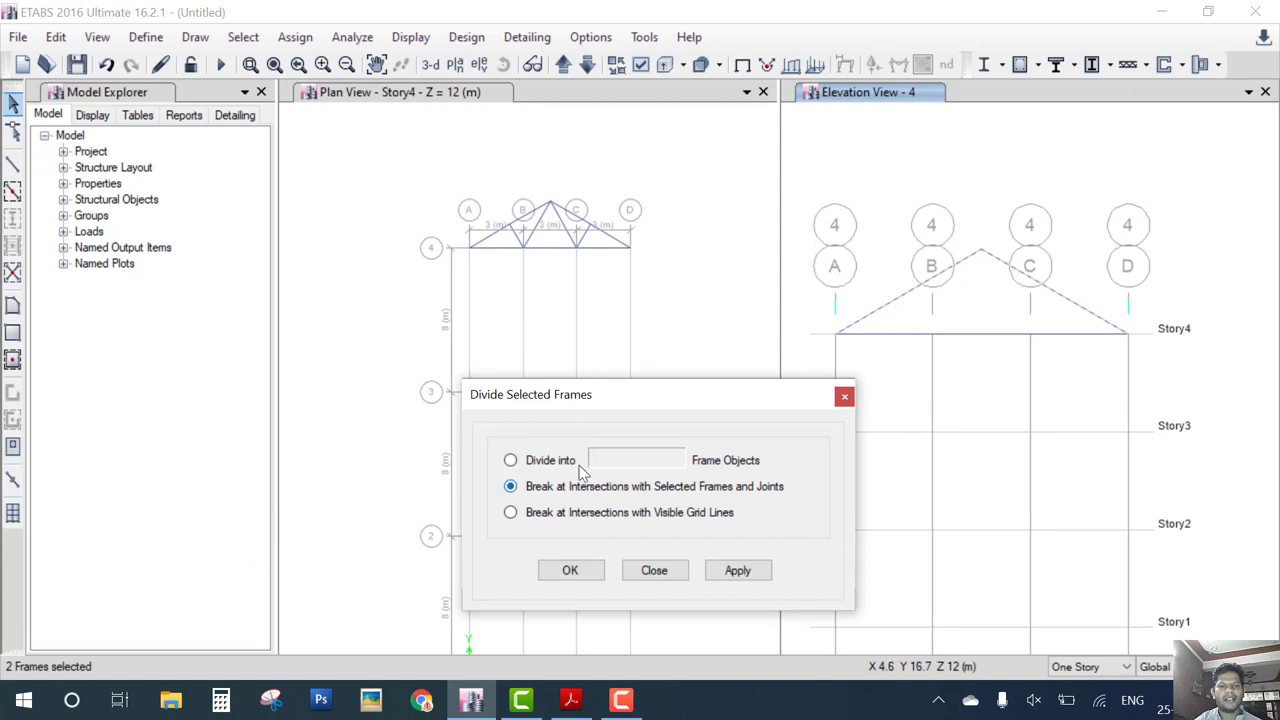
{"action": "left_click", "coordinate": [548, 460]}
Draw web members rafter–B–apex–C–rafter inside the roof triangle, then orbit the 3-D view to inspect them
{"action": "left_click", "coordinate": [570, 570]}
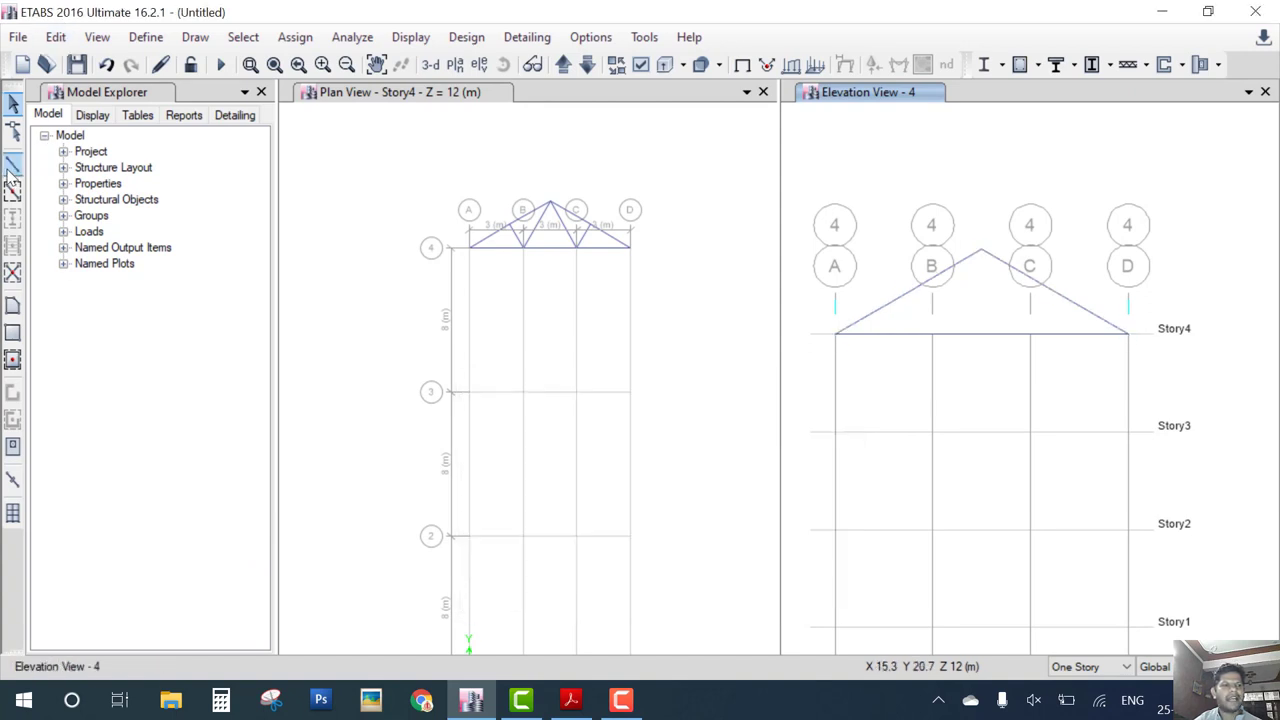
{"action": "left_click", "coordinate": [13, 163]}
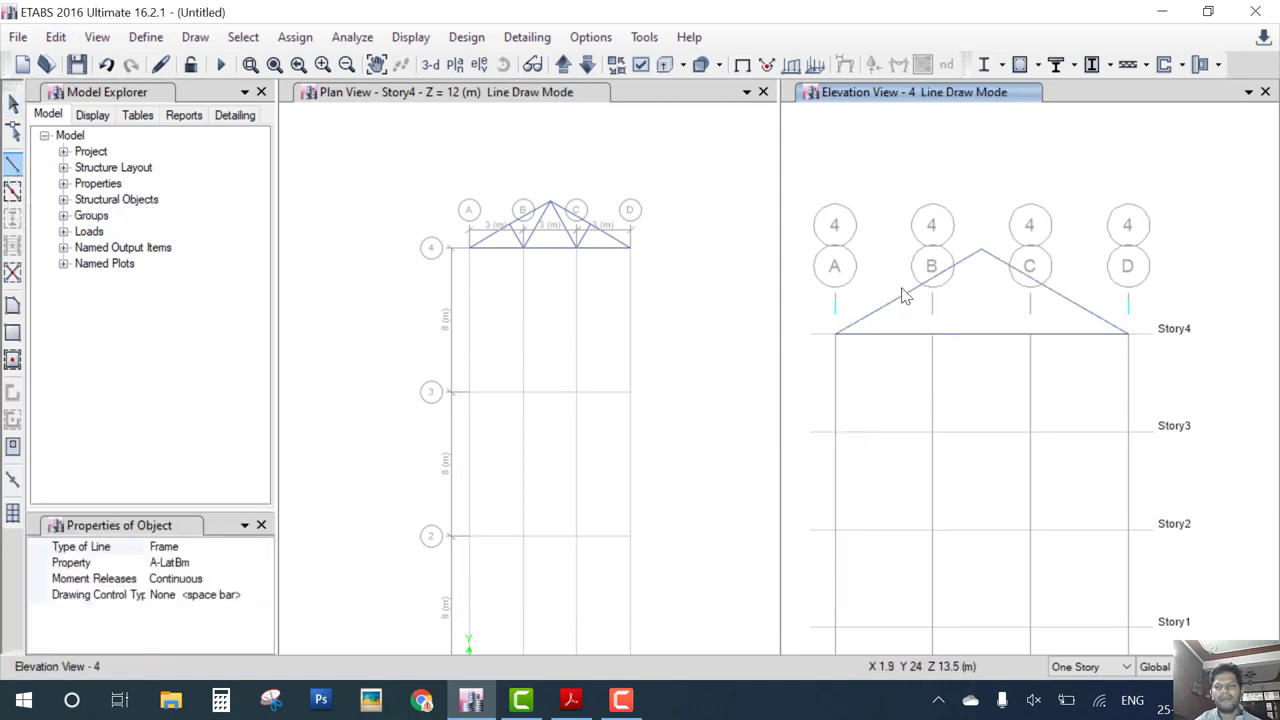
{"action": "left_click", "coordinate": [932, 334]}
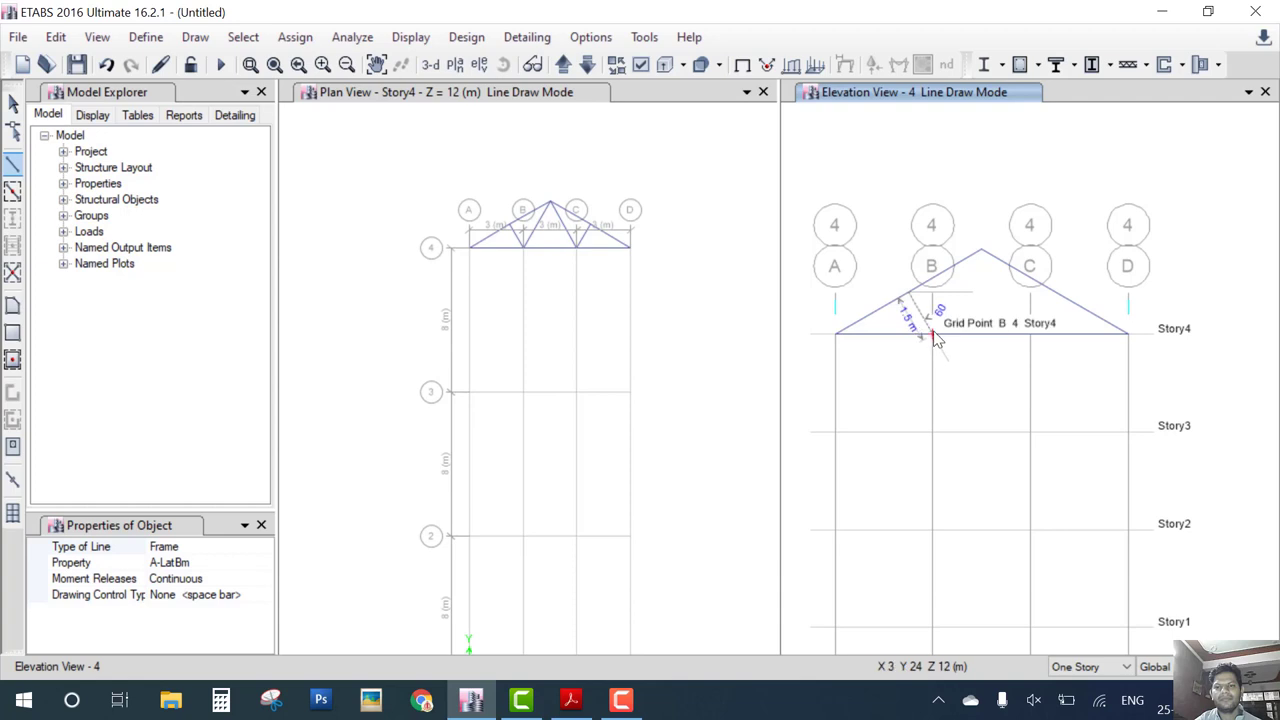
{"action": "left_click", "coordinate": [980, 250]}
{"action": "left_click", "coordinate": [1030, 334]}
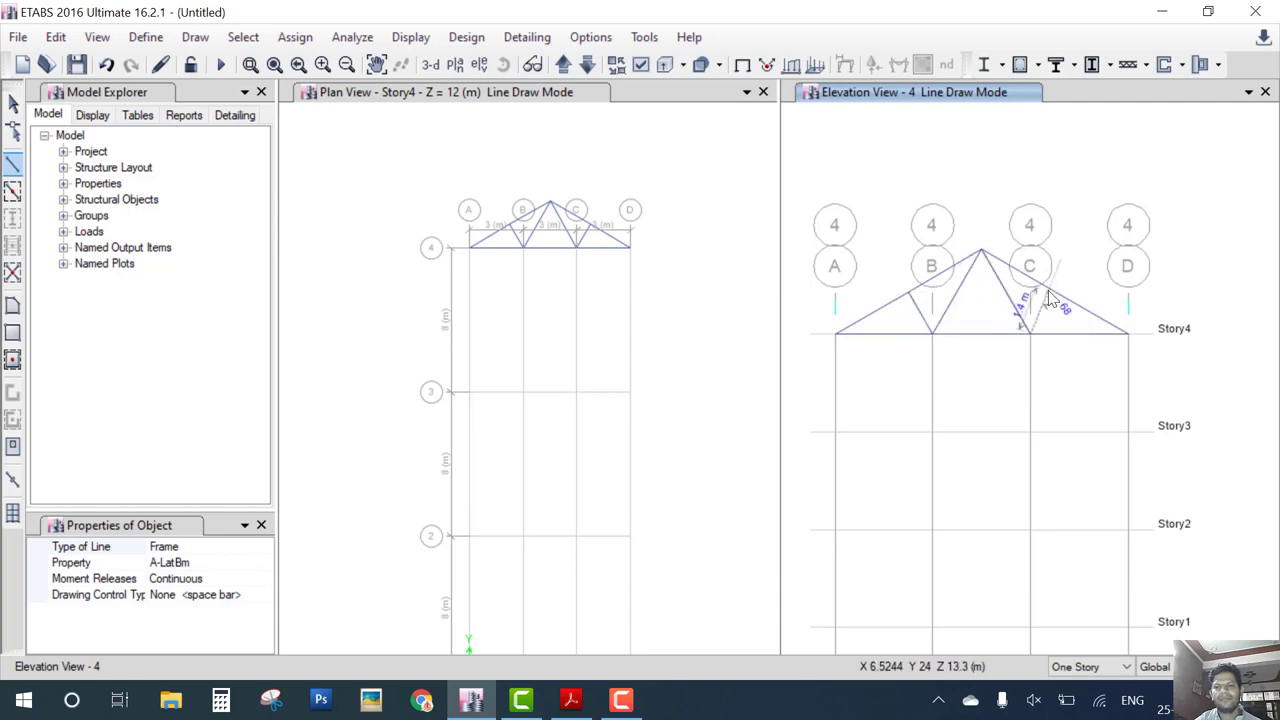
{"action": "left_click", "coordinate": [1055, 294]}
{"action": "key", "text": "Escape"}
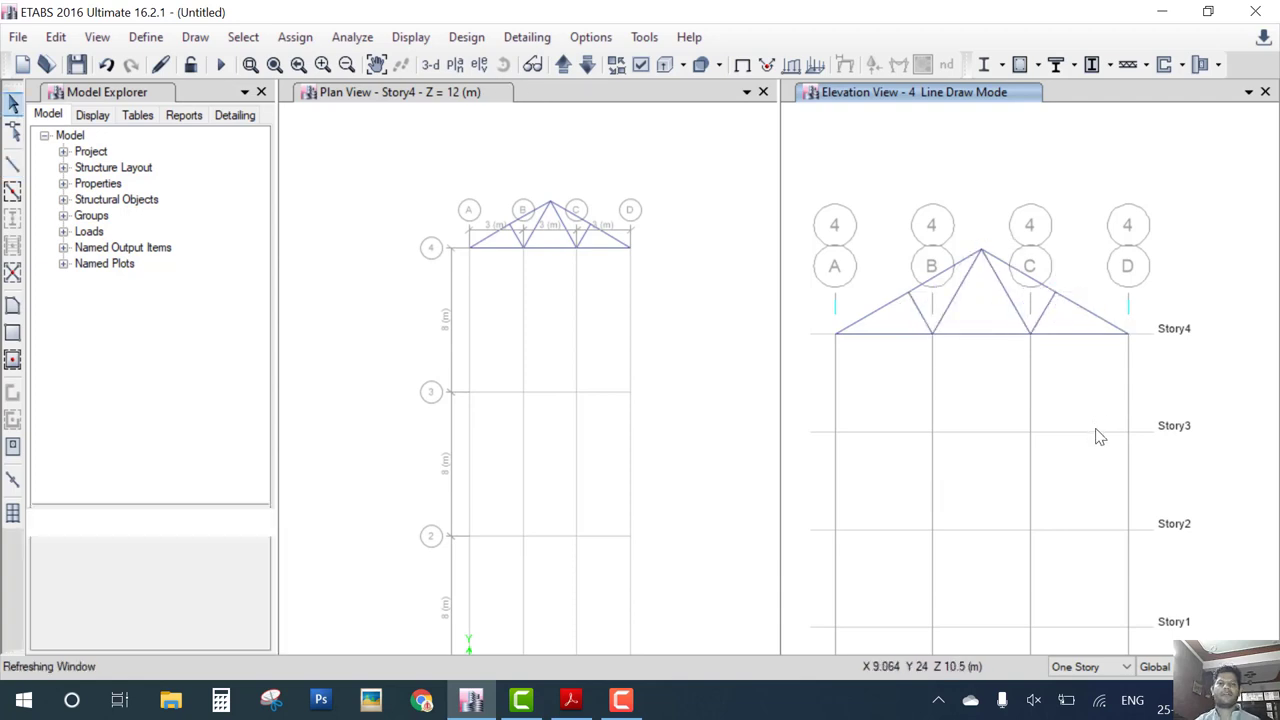
{"action": "left_click", "coordinate": [430, 64]}
{"action": "middle_click_drag", "start_coordinate": [930, 310], "coordinate": [1135, 473], "text": "shift"}
Zoom in on the grid-4 roof truss and its web diagonals in the 3-D view
{"action": "scroll", "coordinate": [1135, 473], "scroll_direction": "up", "scroll_amount": 5}
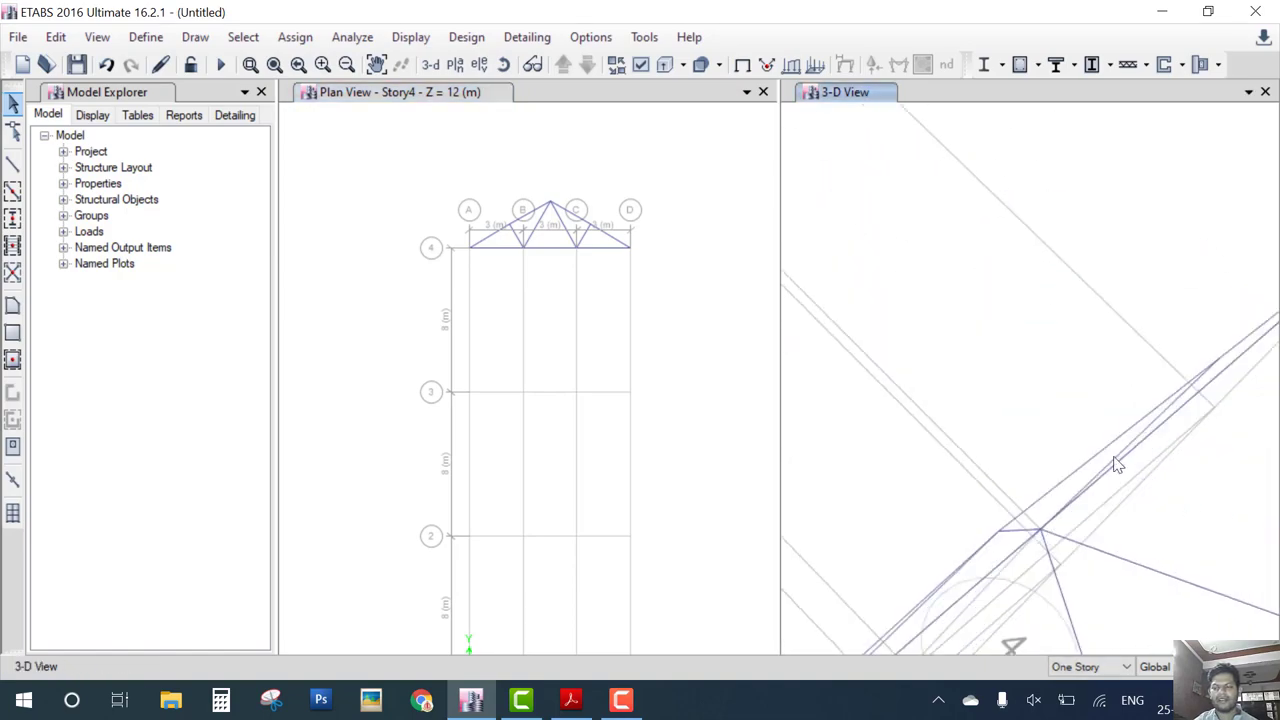